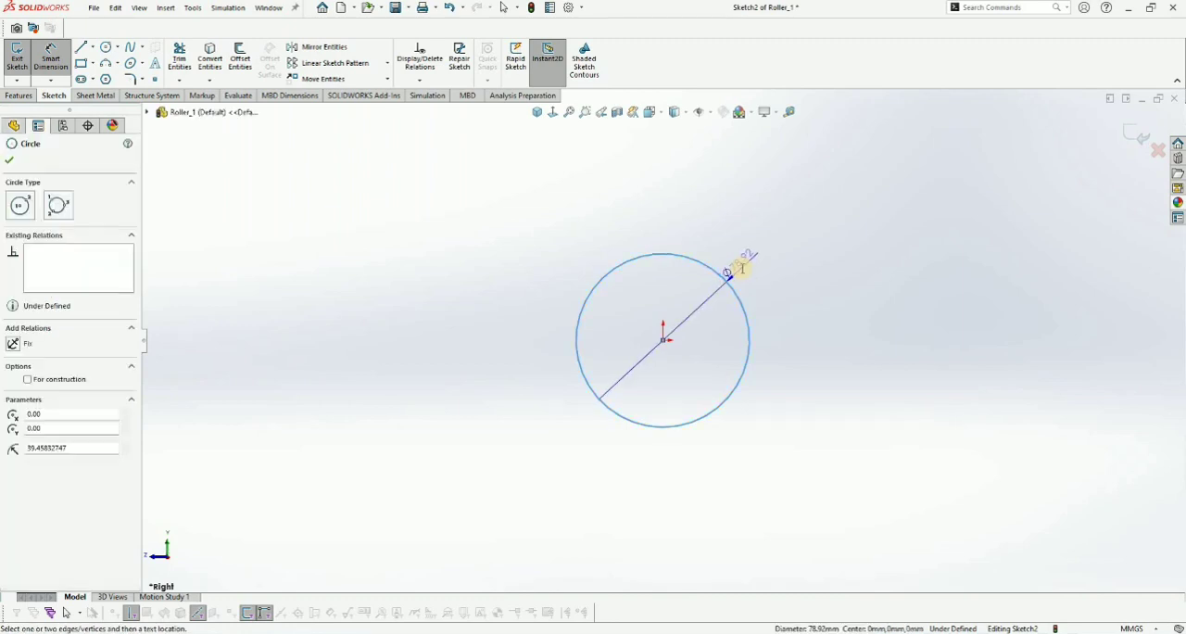
# - Dimension the circle centred on the origin with a diameter of 80 mm
pyautogui.click(739, 267)
pyautogui.write('8')
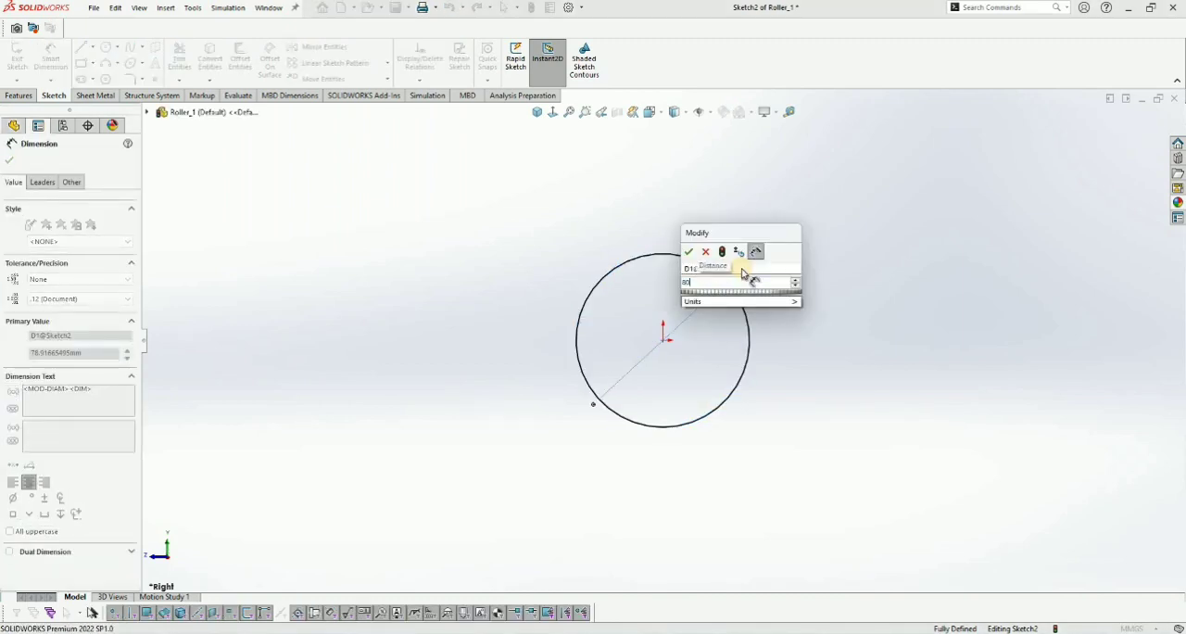
pyautogui.write('0')
pyautogui.press('Return')
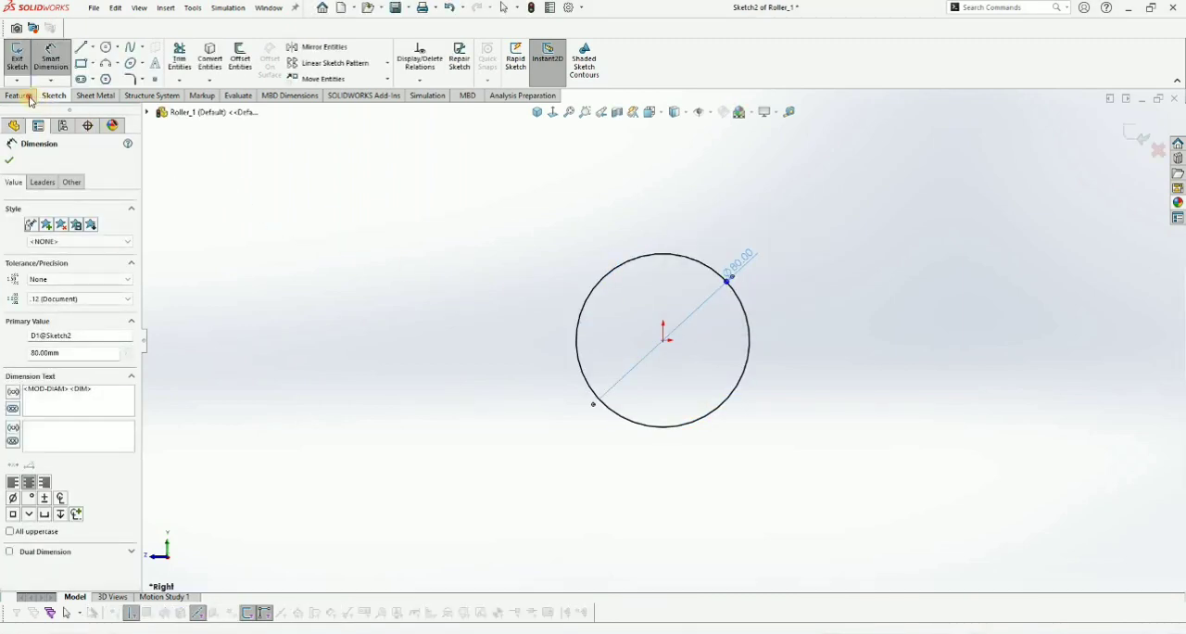
# - Extrude the circle 70 mm with the Mid Plane end condition and show the cylinder in isometric view
pyautogui.click(19, 96)
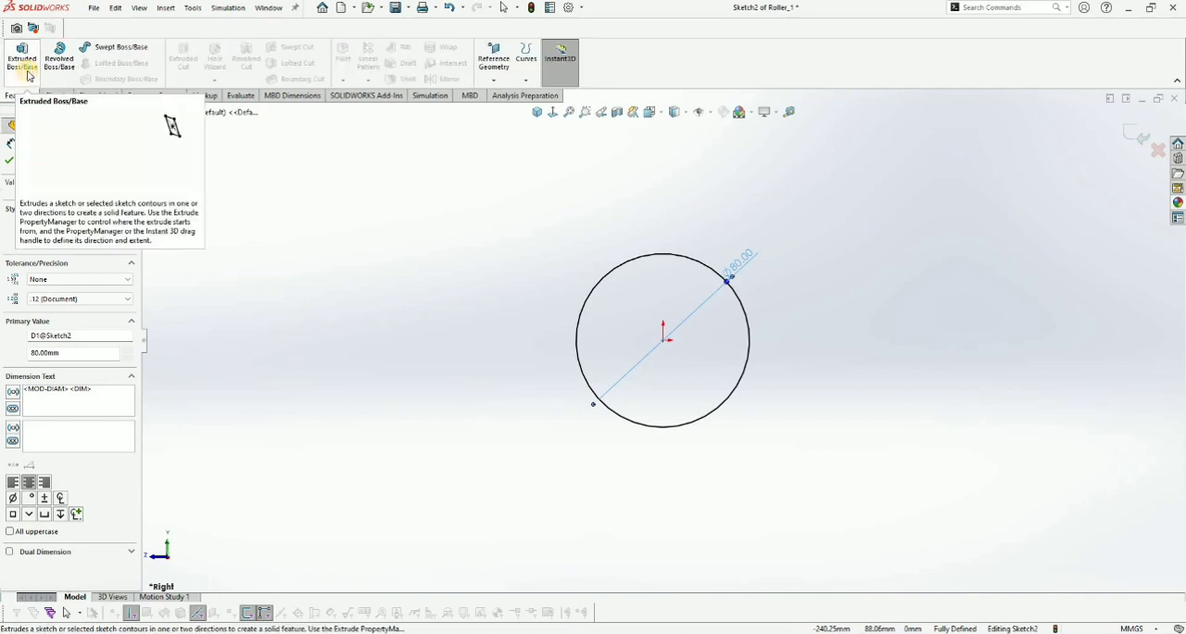
pyautogui.click(23, 55)
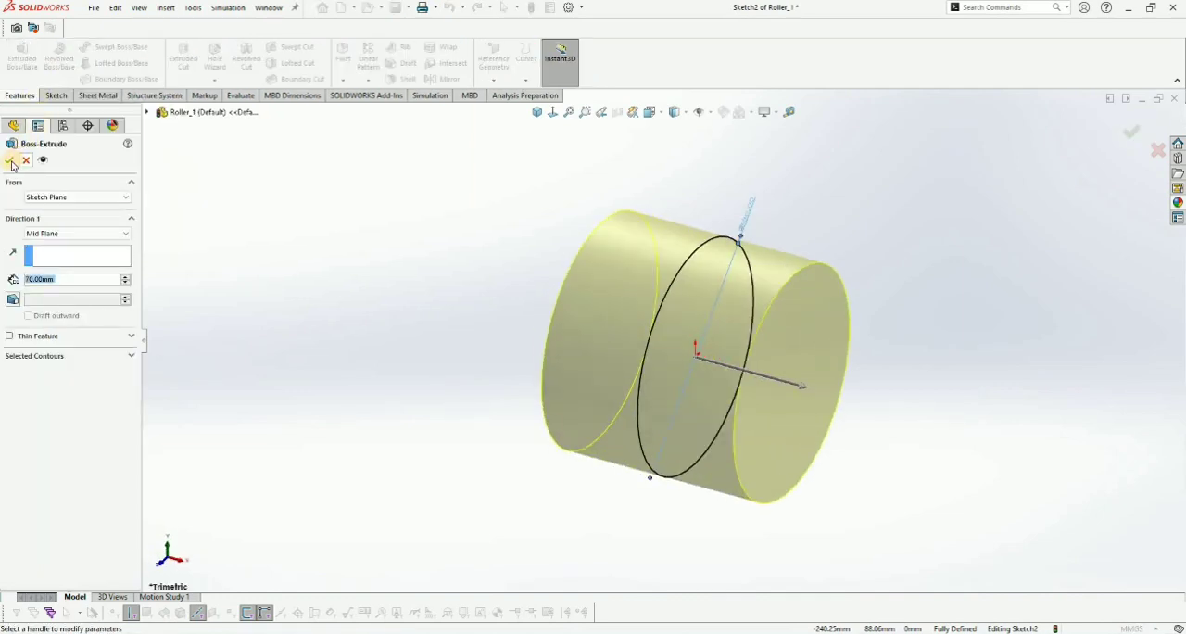
pyautogui.click(540, 112)
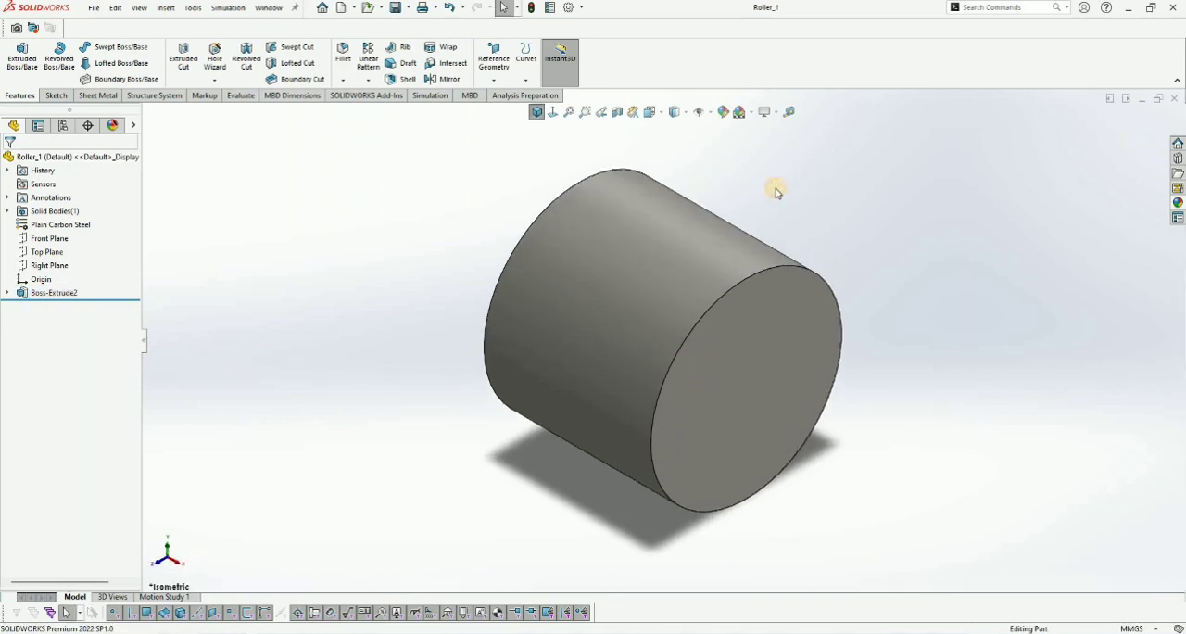
# - Add a configuration named RAW MATERIAL to the roller part
pyautogui.rightClick(67, 206)
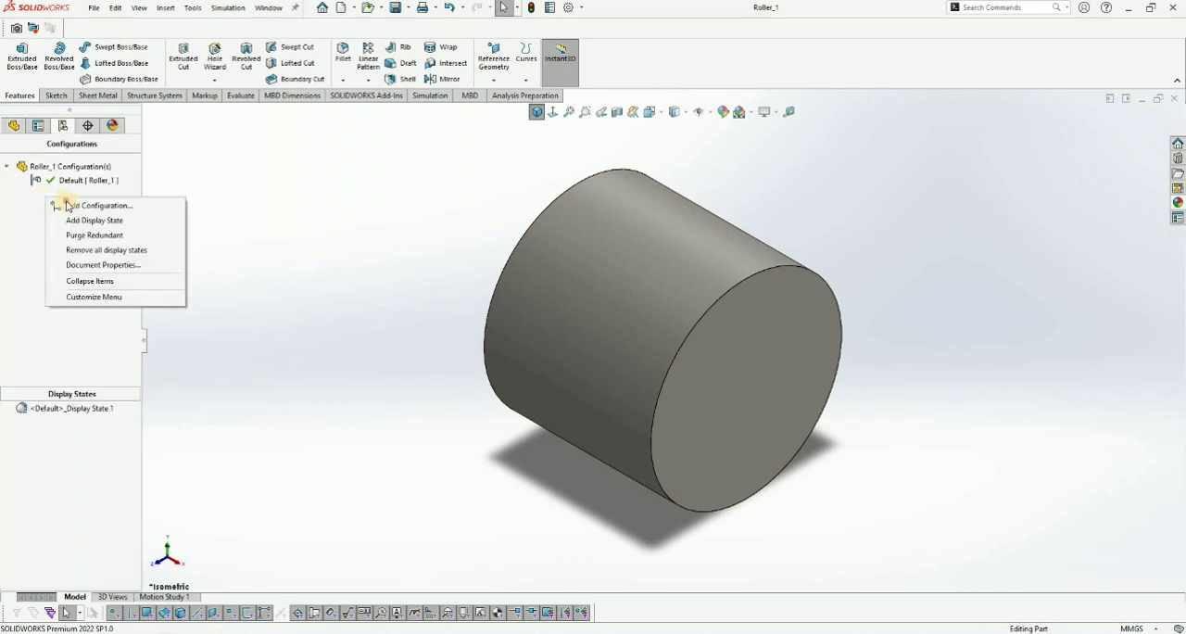
pyautogui.click(66, 205)
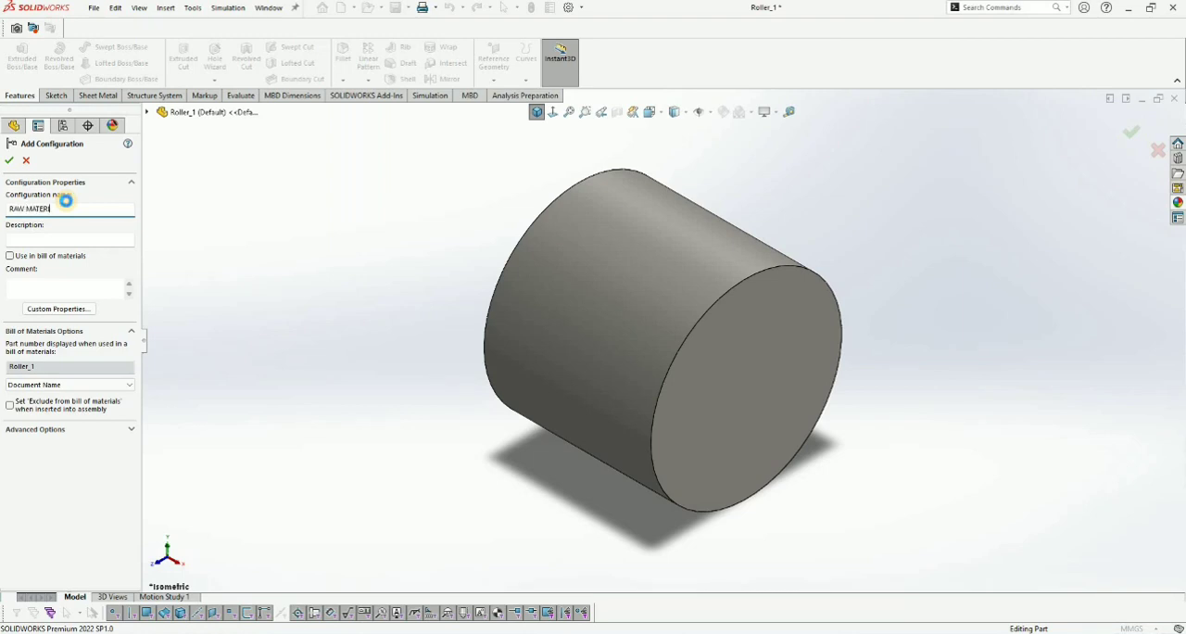
pyautogui.write('RAW MATERIAL')
pyautogui.press('Return')
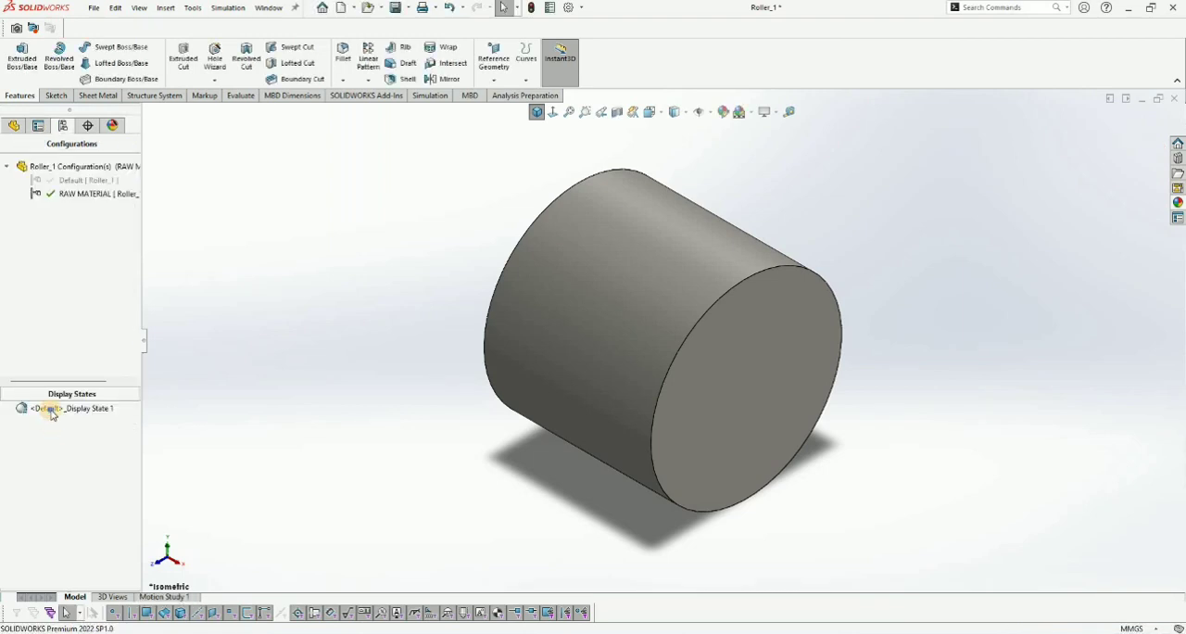
# - Rename the existing display state as RAW MATERIAL DISPLAY STATE
pyautogui.rightClick(55, 408)
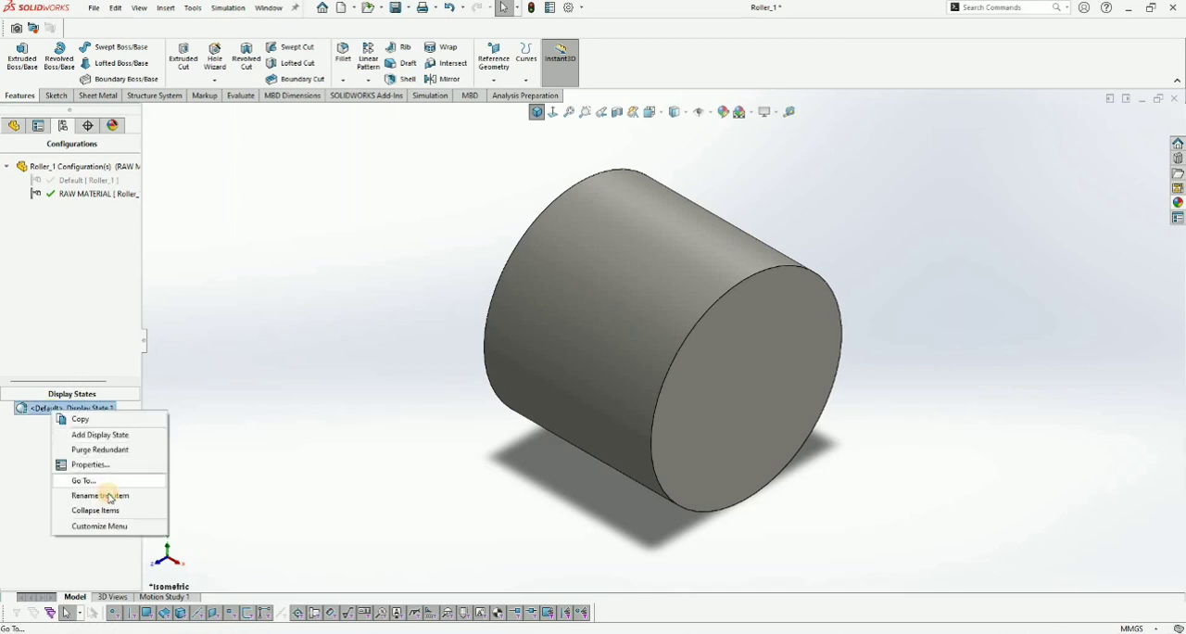
pyautogui.click(104, 495)
pyautogui.write('RAW MATERIAL DISPLAY STATE')
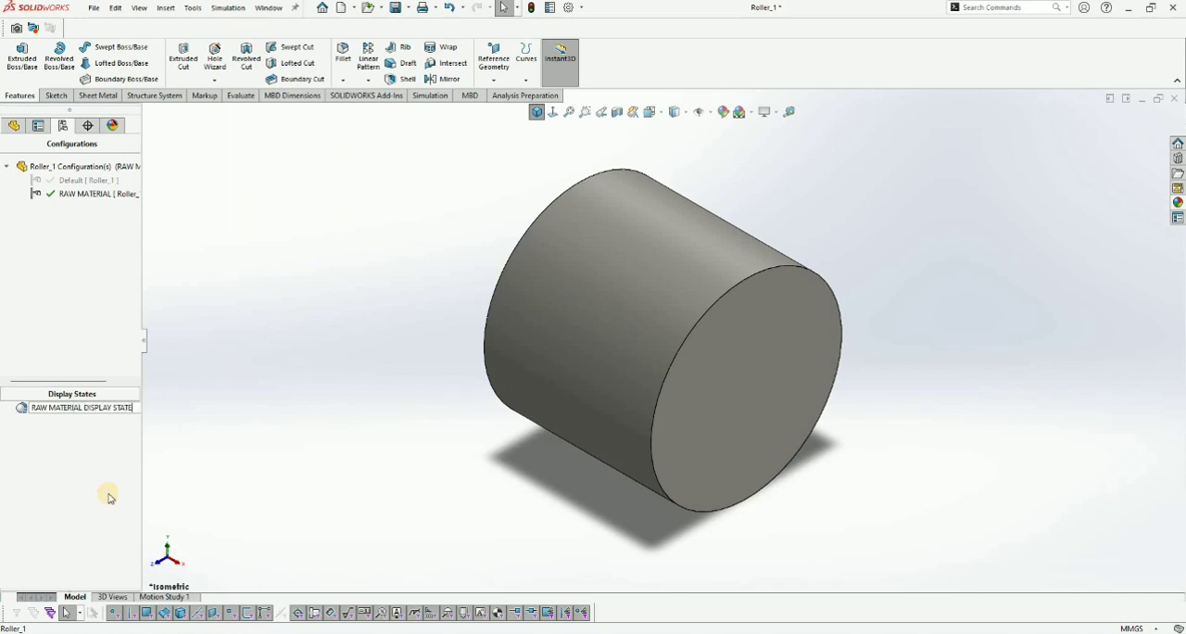
pyautogui.click(54, 414)
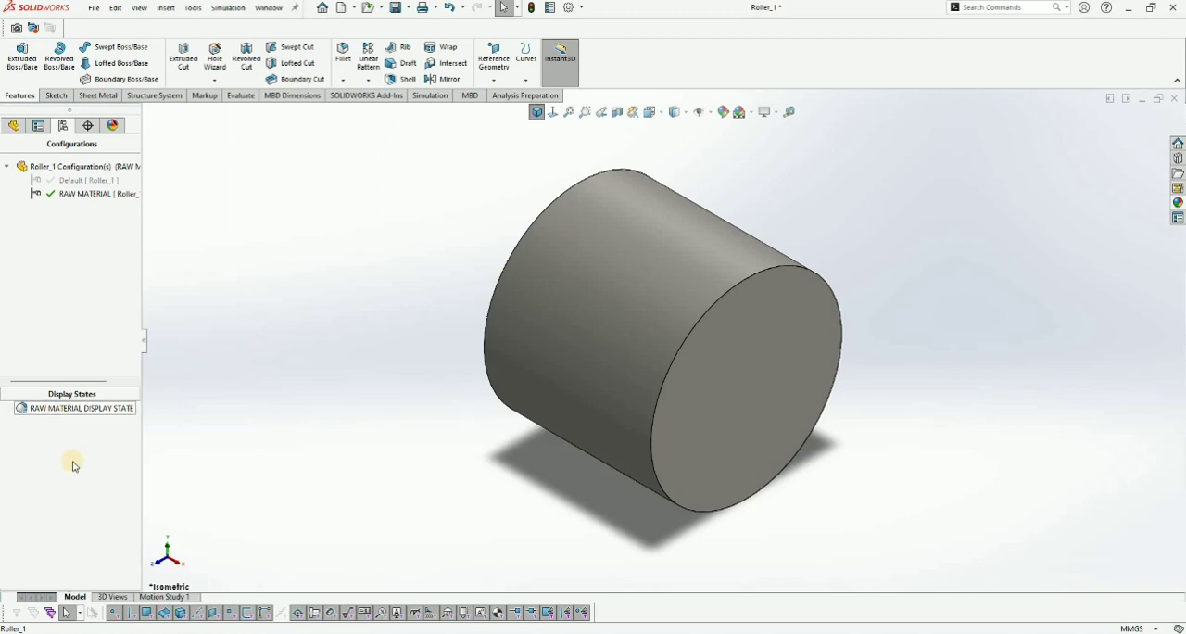
# - Link the display states to the configurations in the properties of RAW MATERIAL DISPLAY STATE
pyautogui.rightClick(54, 412)
pyautogui.press('Return')
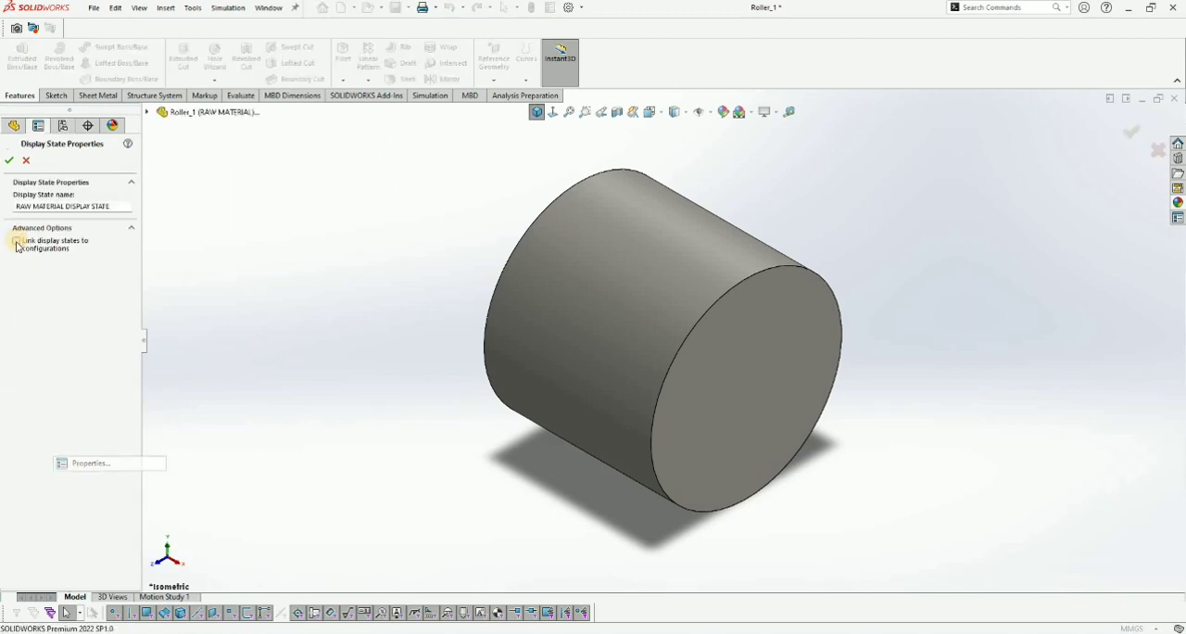
pyautogui.press('Return')
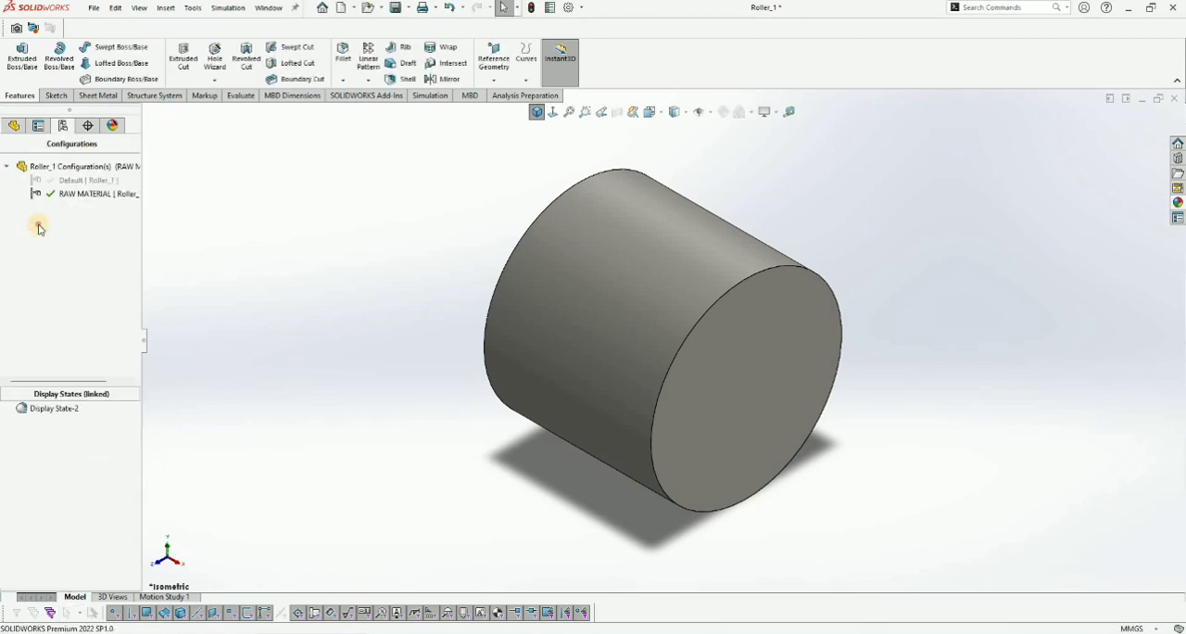
# - Add another configuration named TURNING to the roller part
pyautogui.rightClick(68, 238)
pyautogui.click(68, 234)
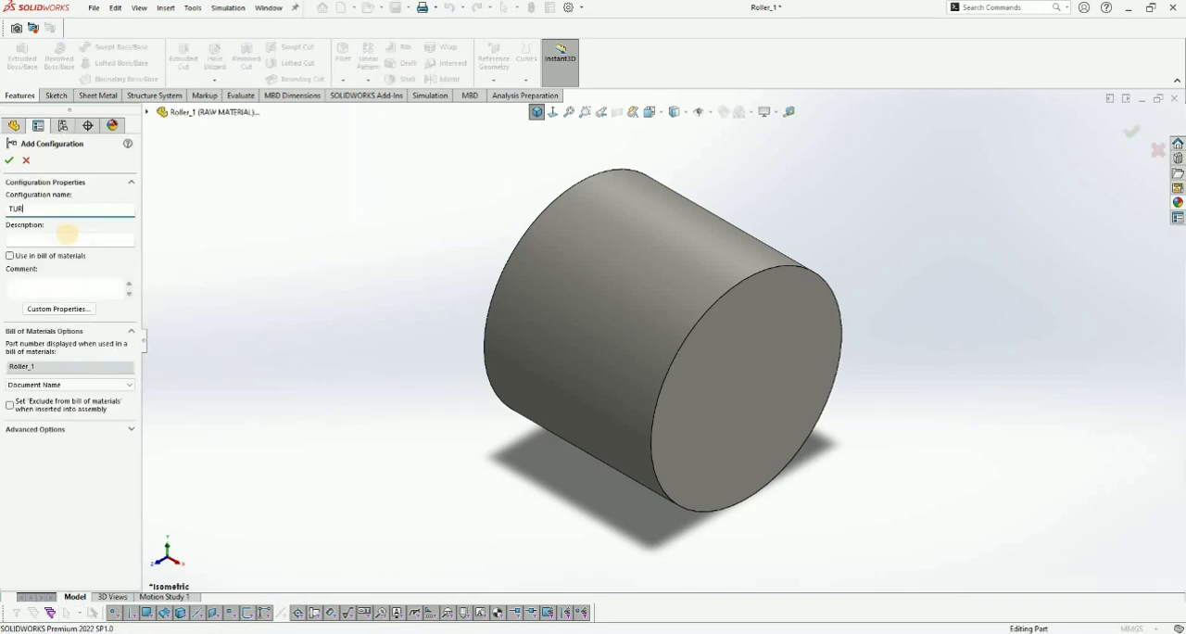
pyautogui.write('TURNING')
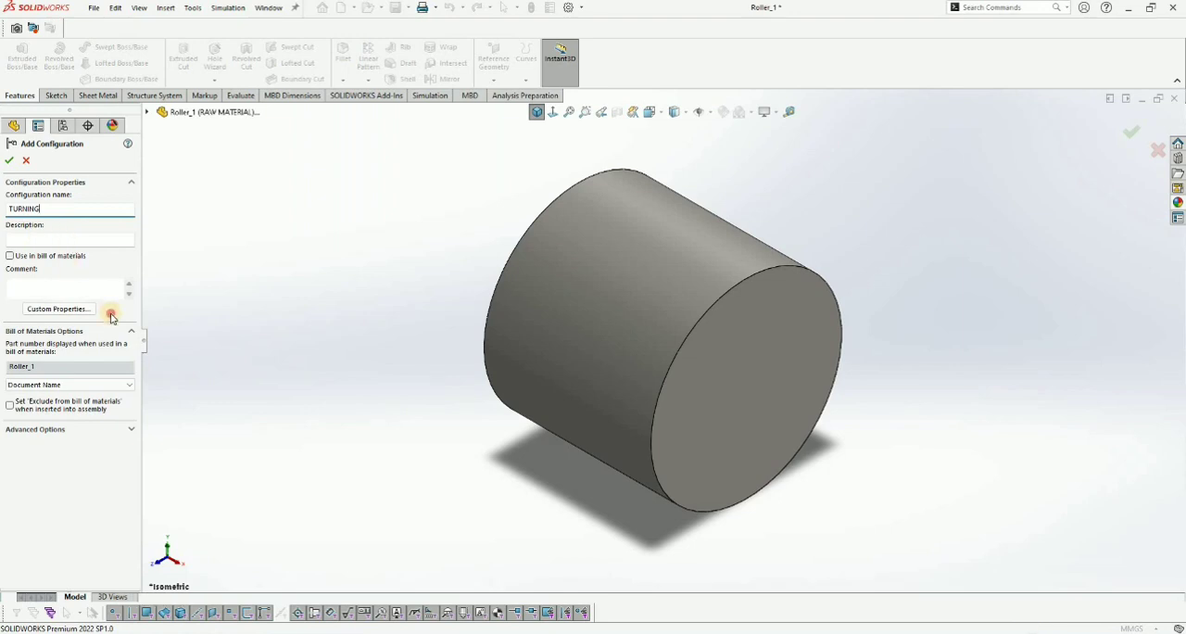
pyautogui.press('Return')
# - Rename the TURNING configuration's linked display state as TURNING DISPLAY STATE
pyautogui.rightClick(56, 414)
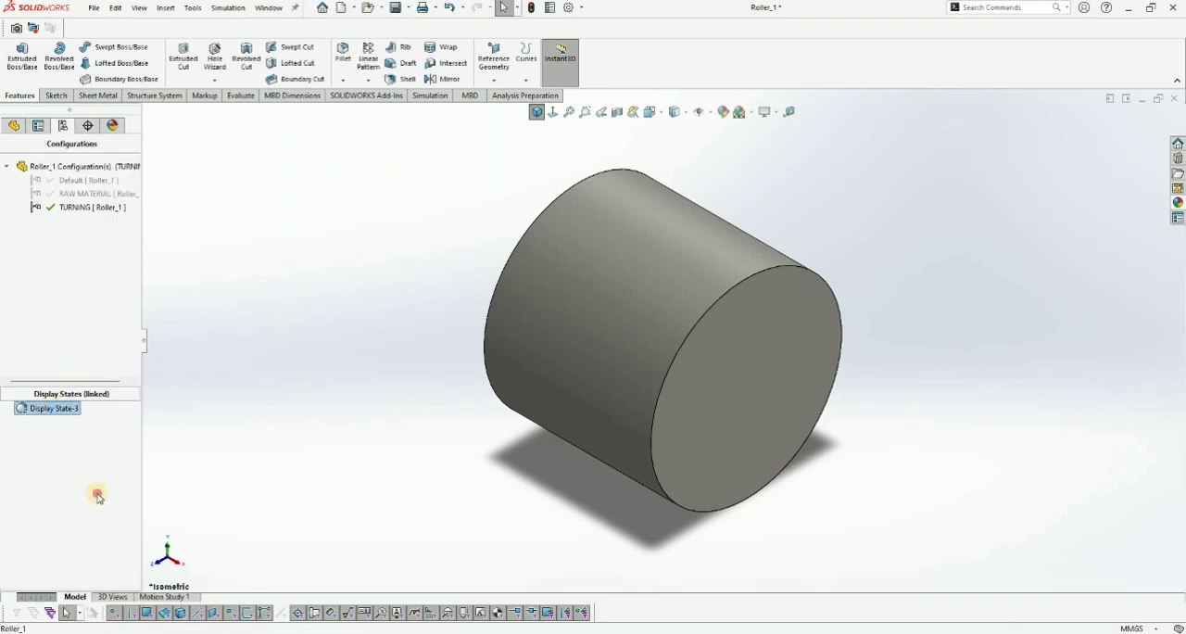
pyautogui.click(98, 496)
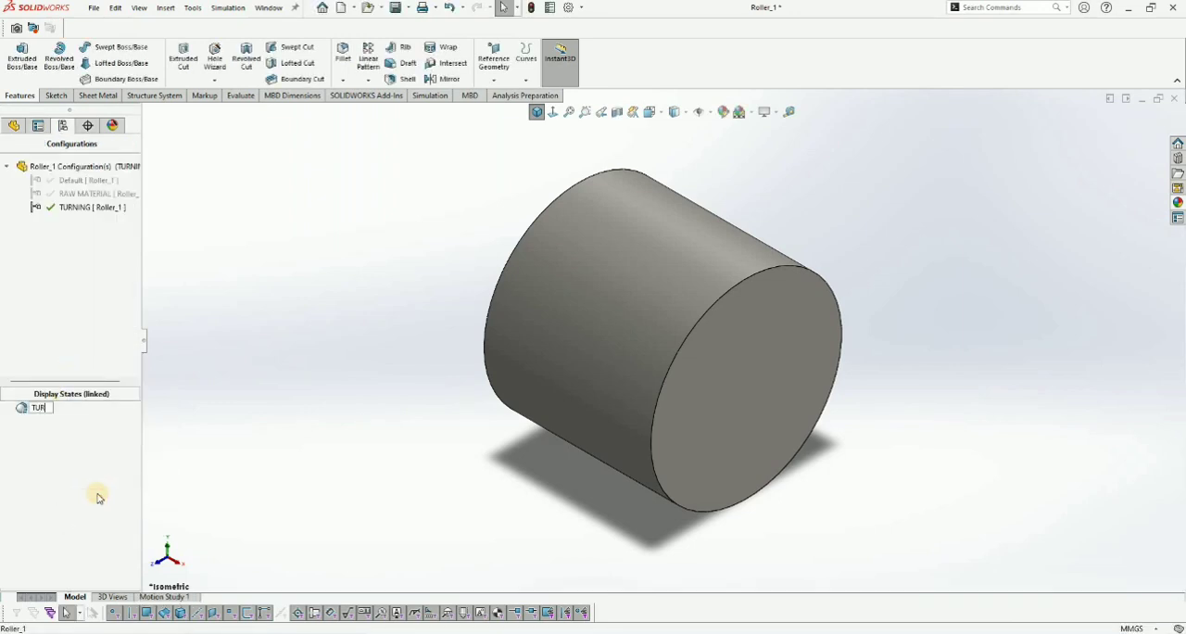
pyautogui.write('TURNING DISPLAY S')
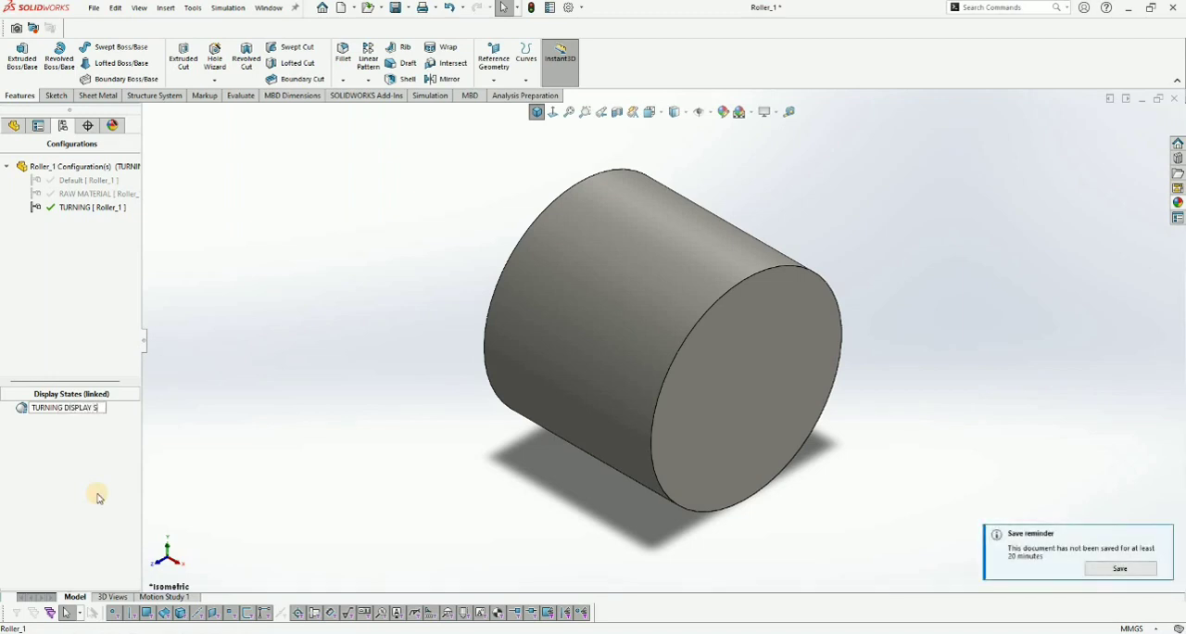
pyautogui.write('TATE')
pyautogui.click(888, 370)
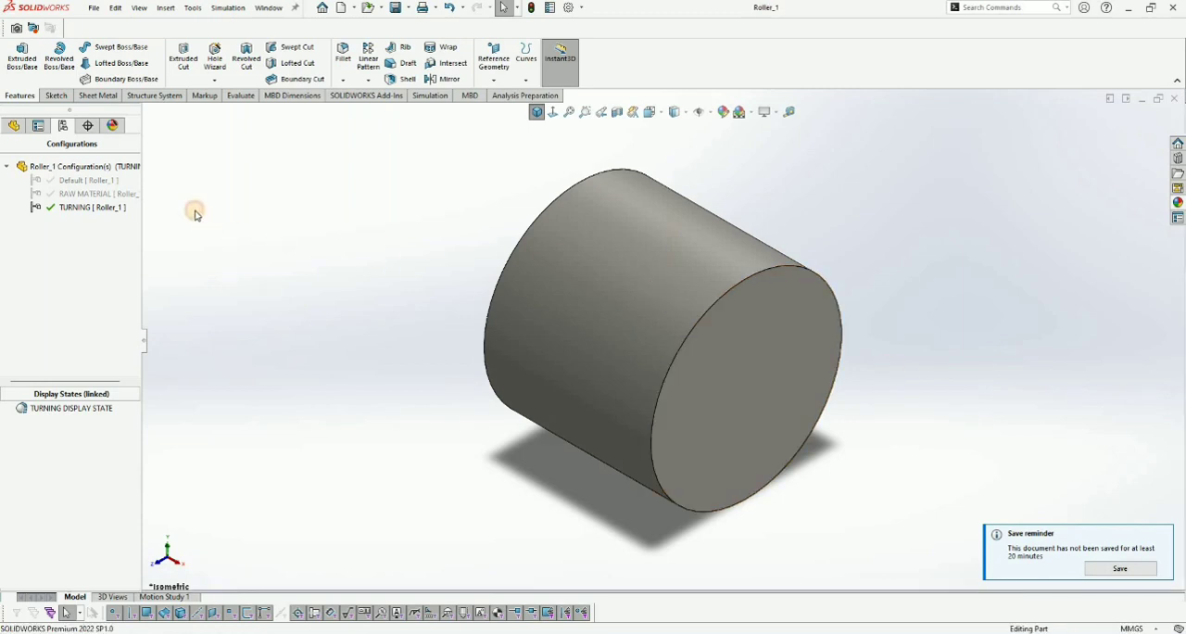
# - Start a sketch on the Top Plane and draw a horizontal centerline through the origin, from one end face of the roller to the other
pyautogui.click(14, 123)
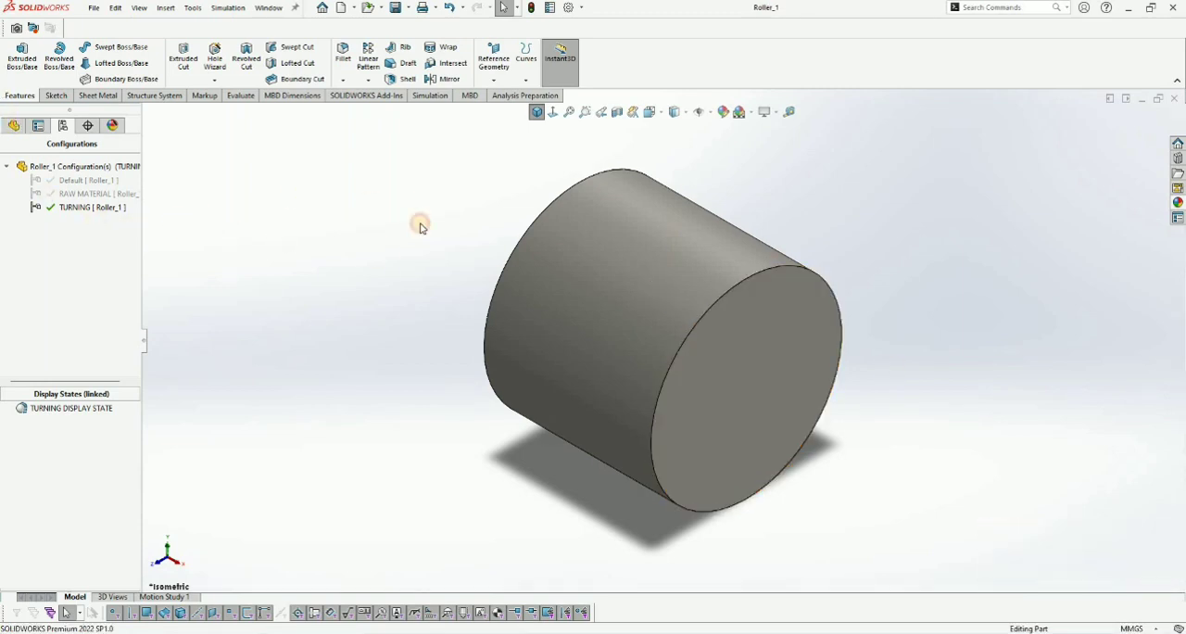
pyautogui.click(46, 252)
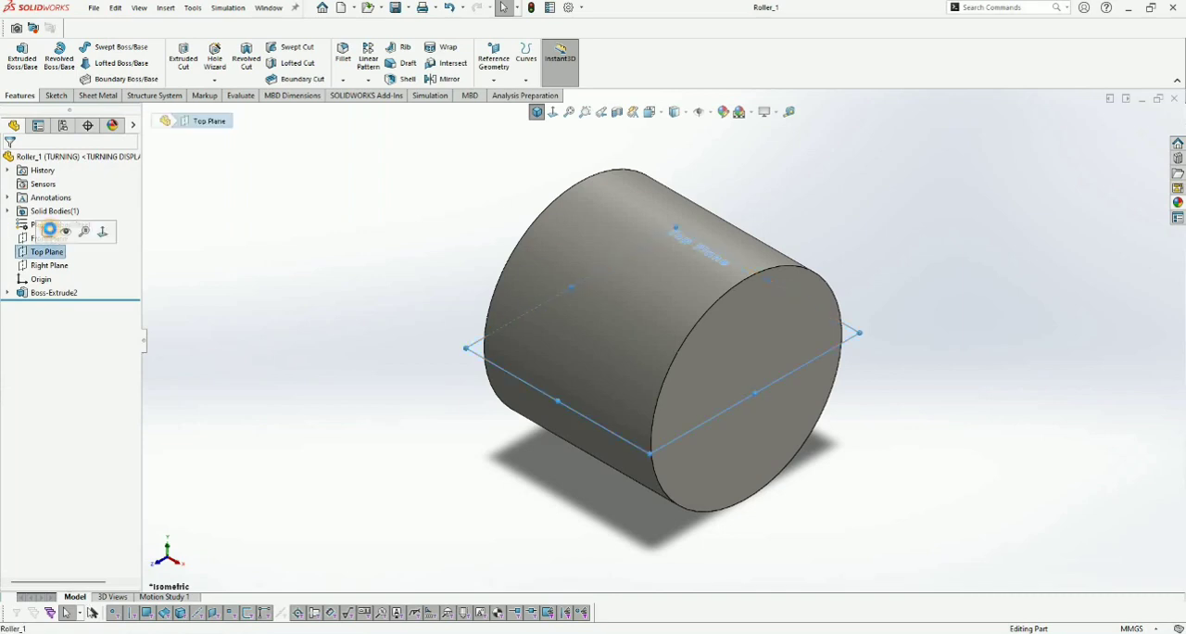
pyautogui.click(70, 229)
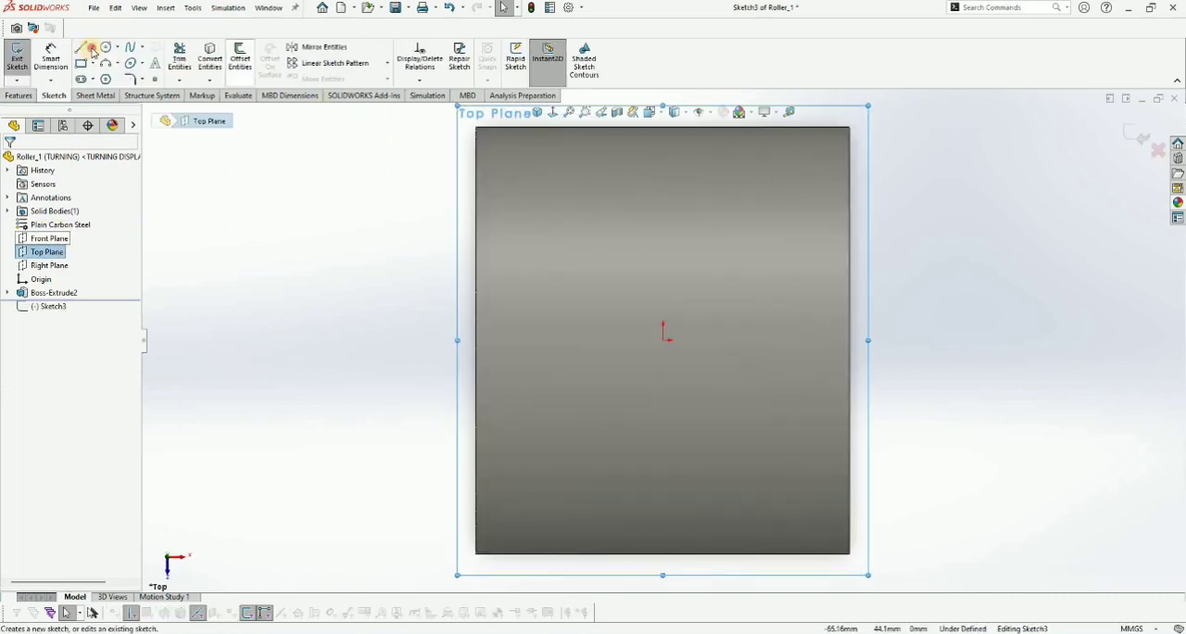
pyautogui.click(92, 47)
pyautogui.click(100, 76)
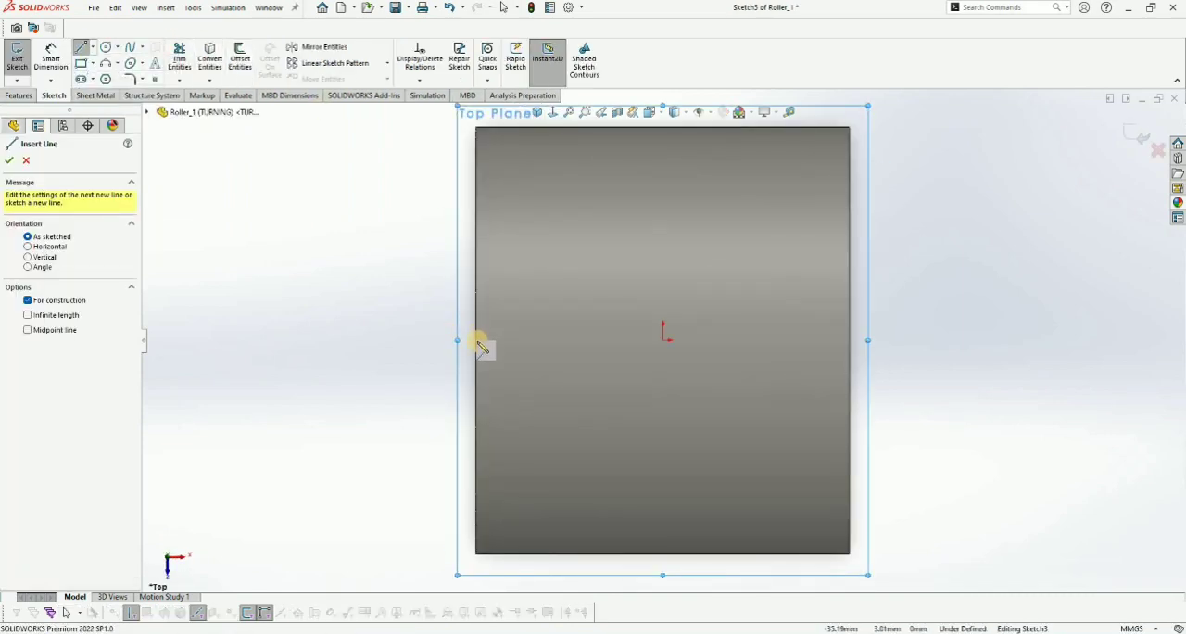
pyautogui.click(477, 340)
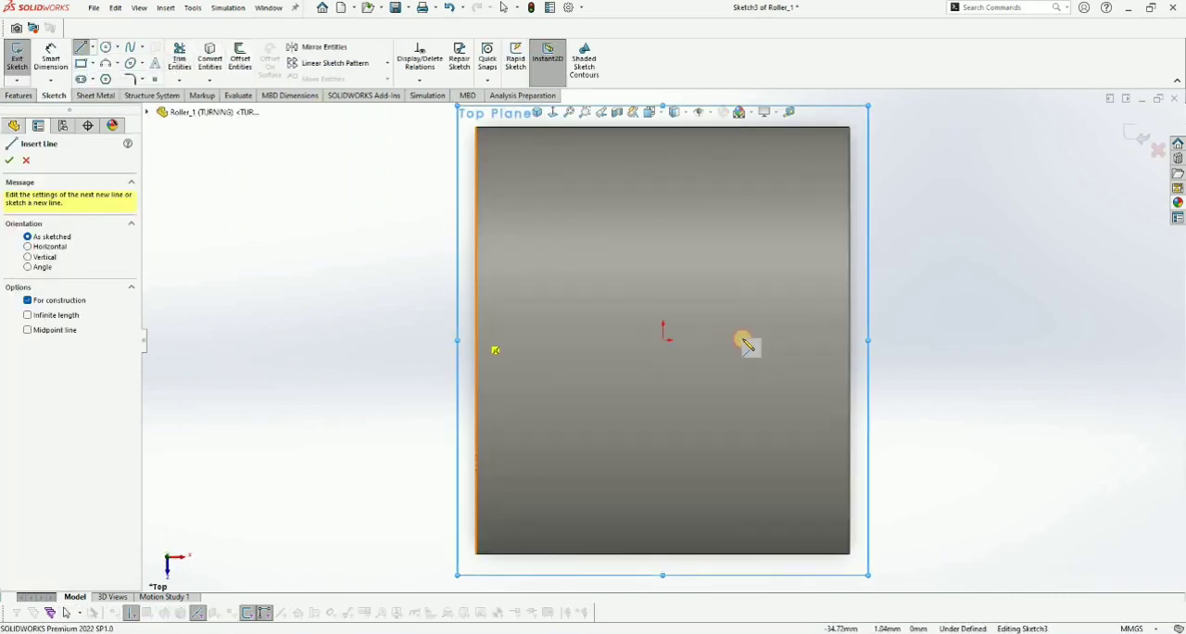
pyautogui.click(849, 340)
# - Draw a closed U-shaped line profile around the roller's upper half, its inner contour about 36 mm high and inset about 6 mm from the left end
pyautogui.click(90, 47)
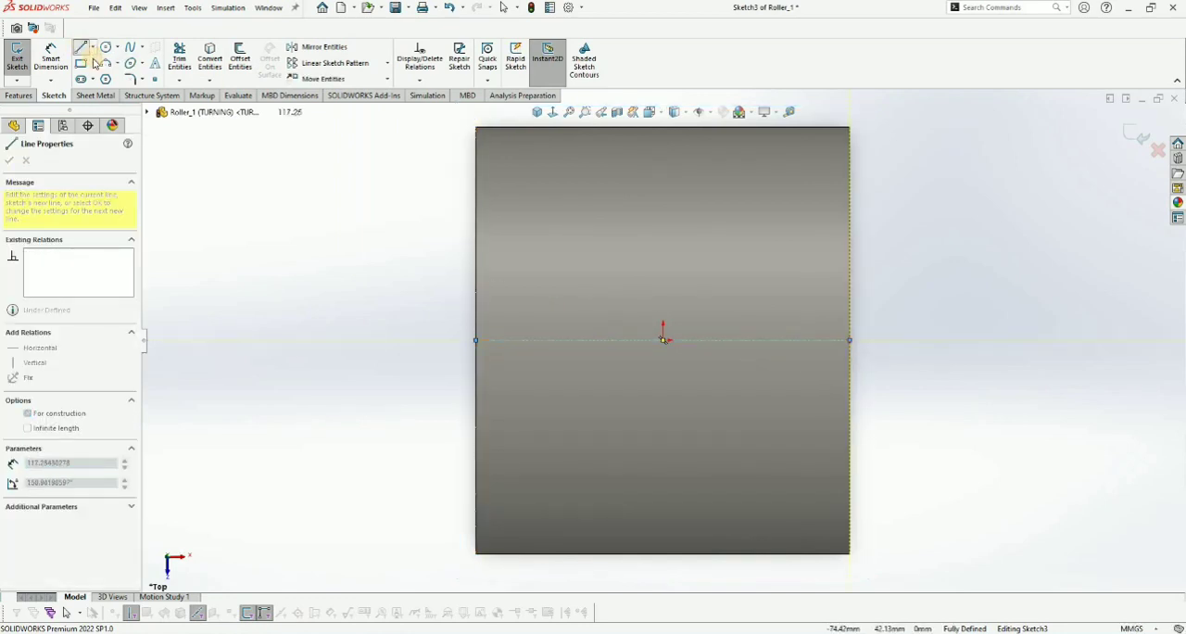
pyautogui.click(477, 340)
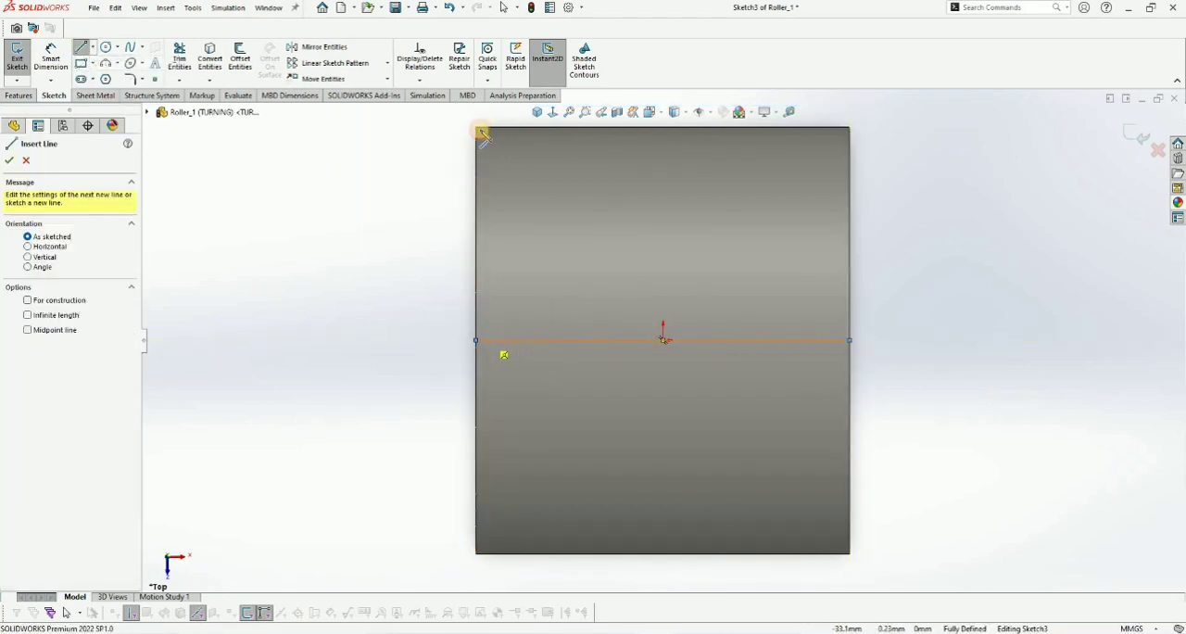
pyautogui.click(476, 127)
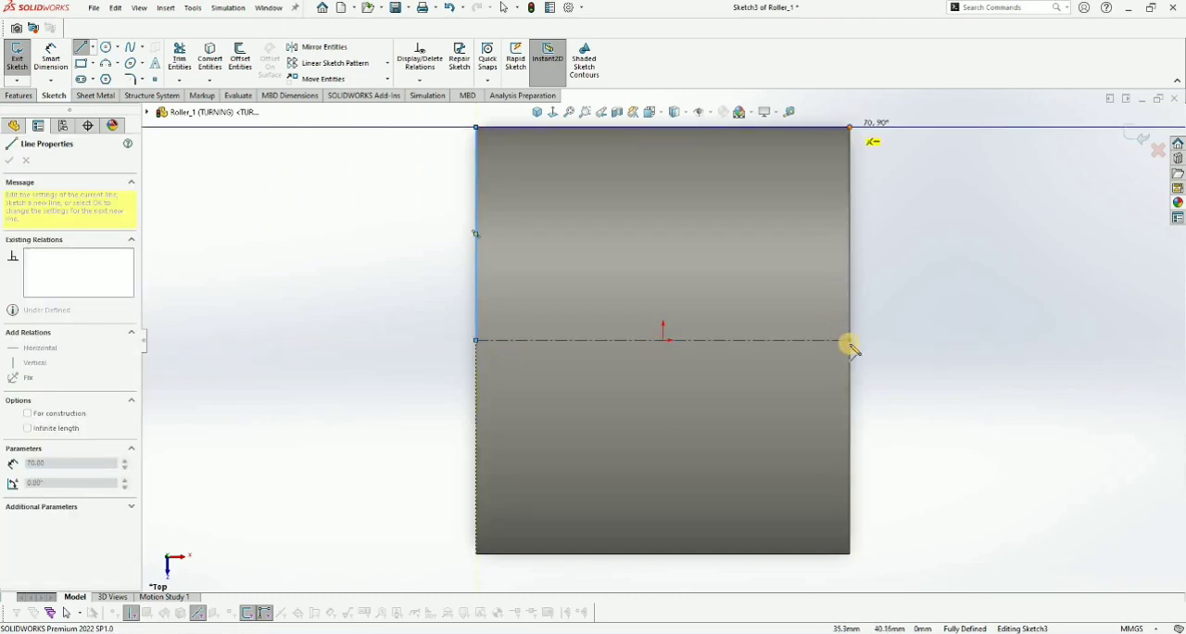
pyautogui.click(850, 127)
pyautogui.click(849, 340)
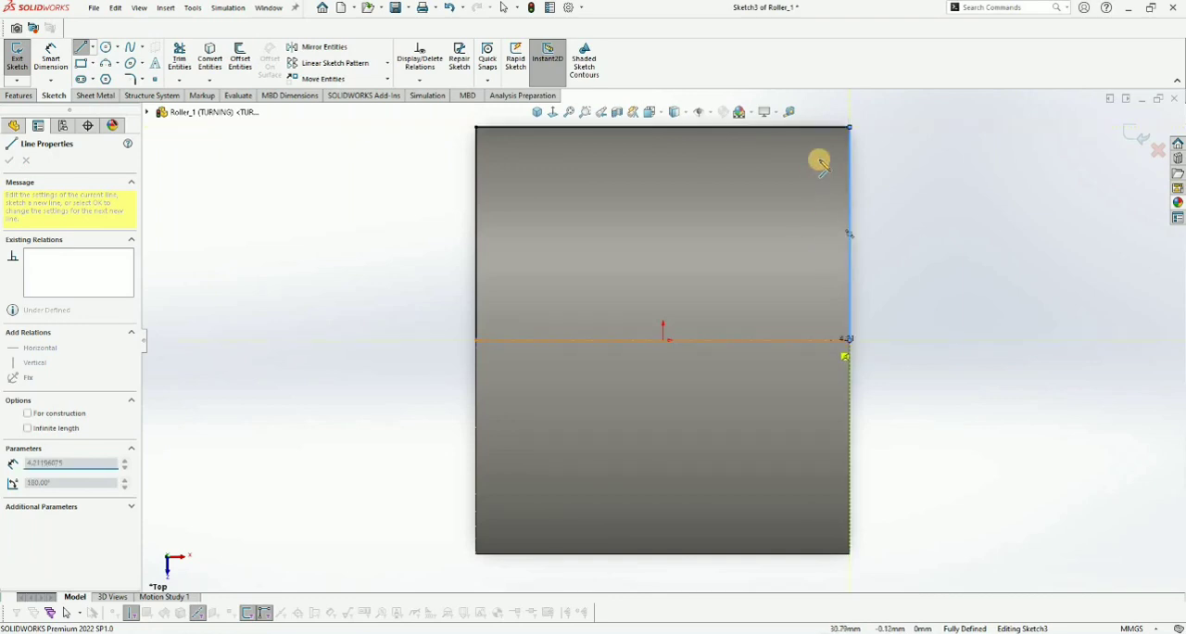
pyautogui.click(824, 341)
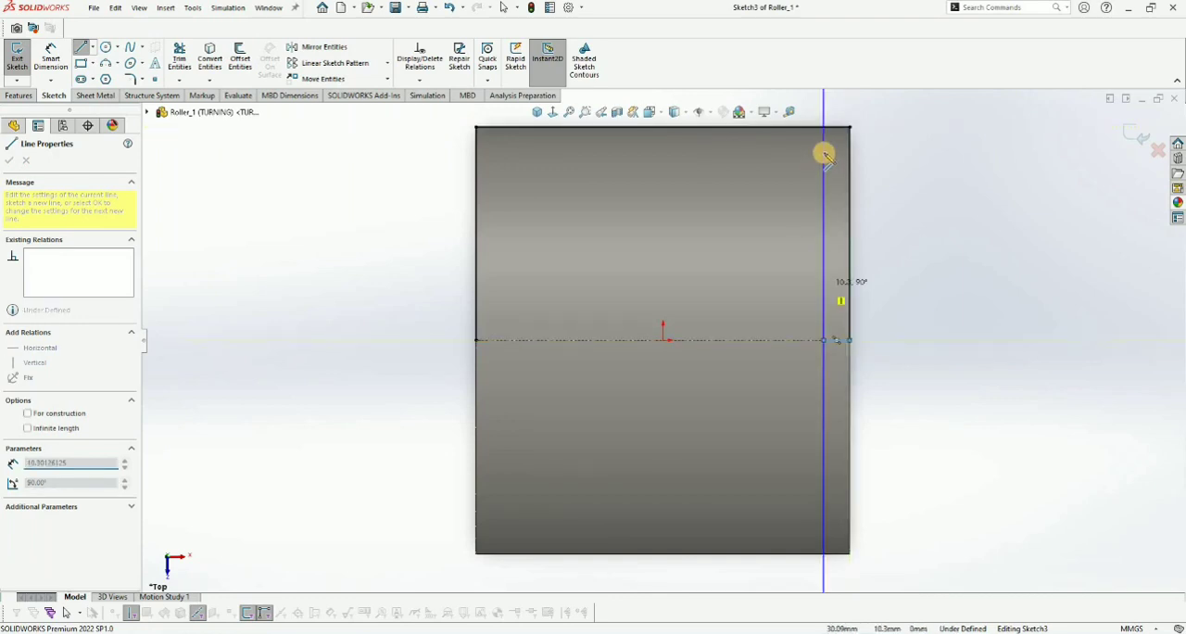
pyautogui.click(506, 148)
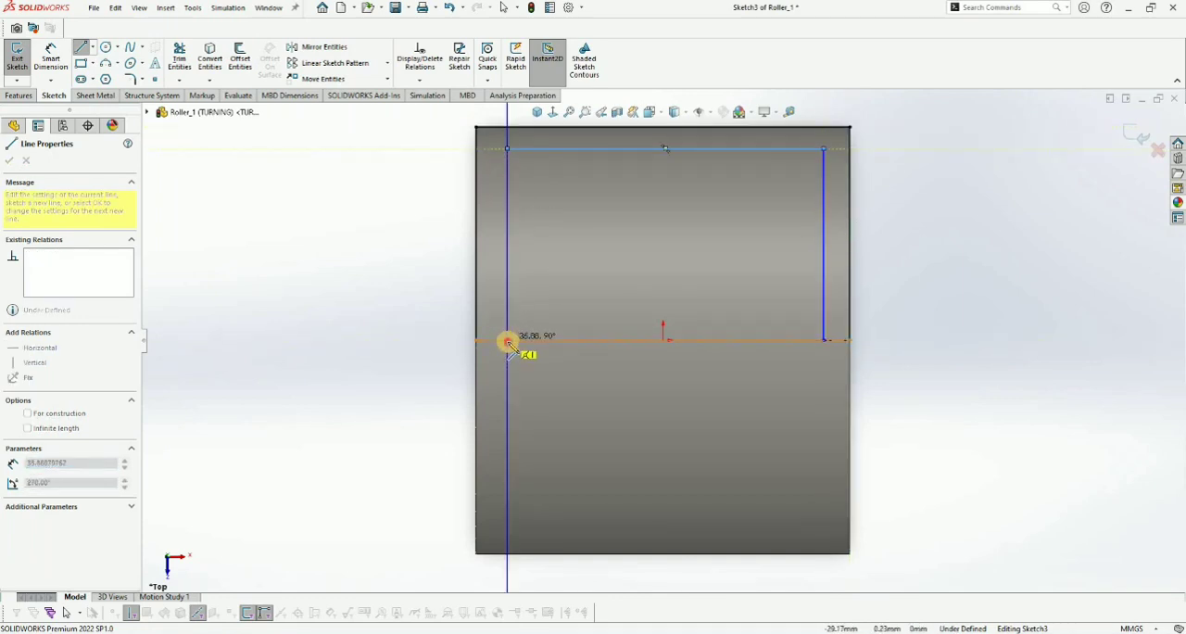
pyautogui.click(507, 340)
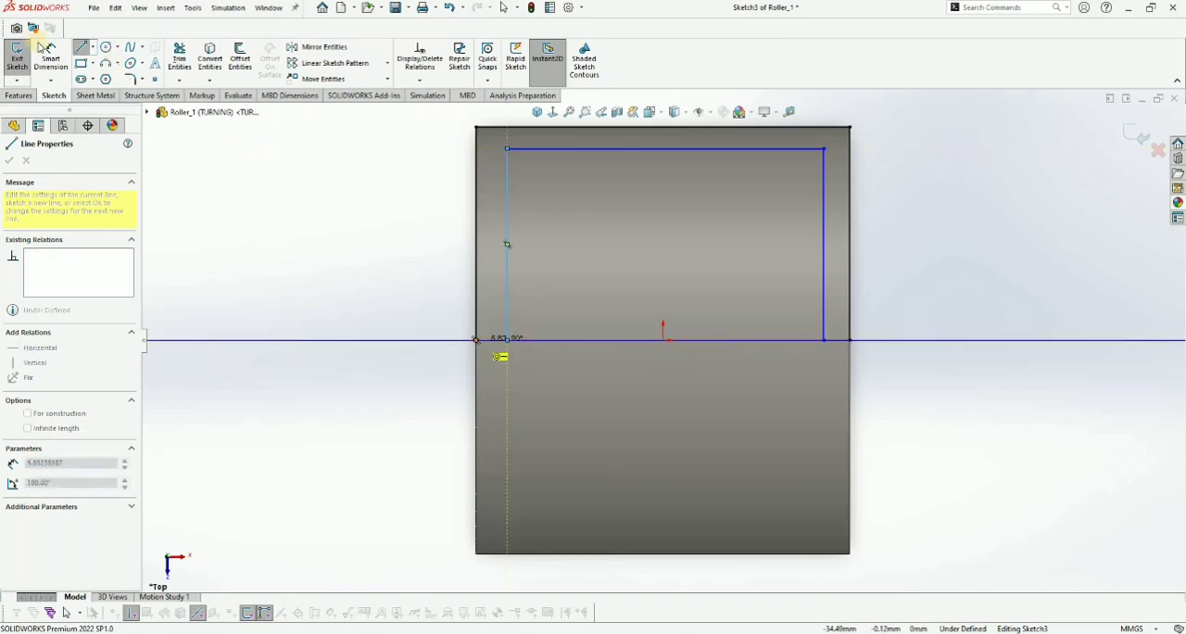
# - Dimension the gap between the profile's outer and inner vertical lines at the roller's left end as 2.5 mm
pyautogui.click(47, 48)
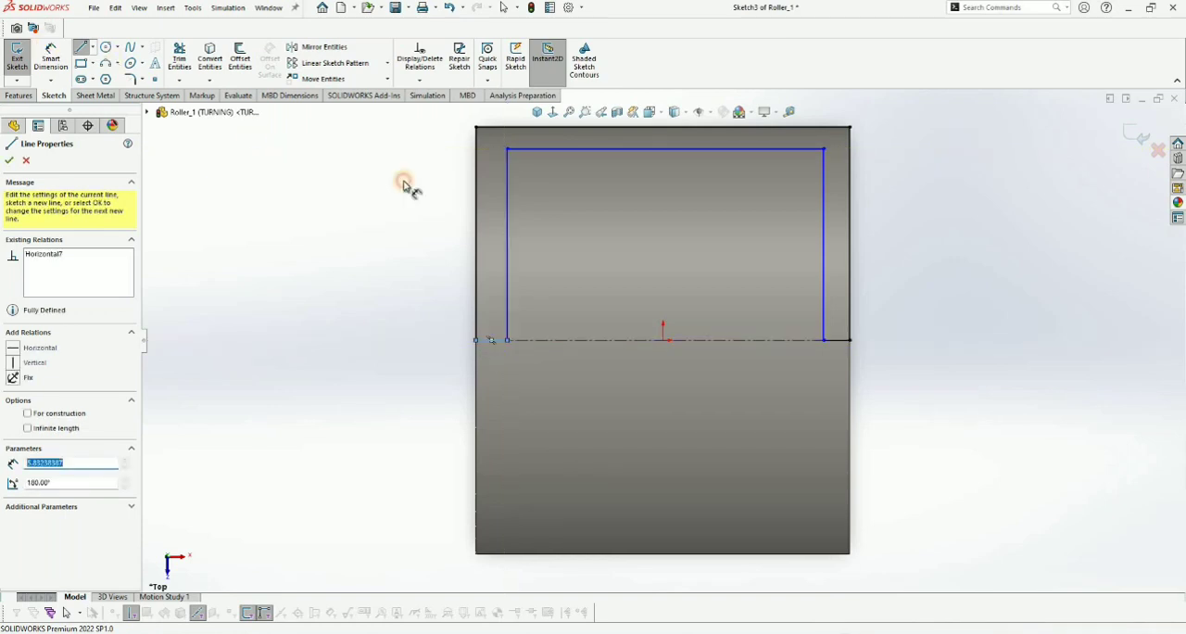
pyautogui.click(480, 242)
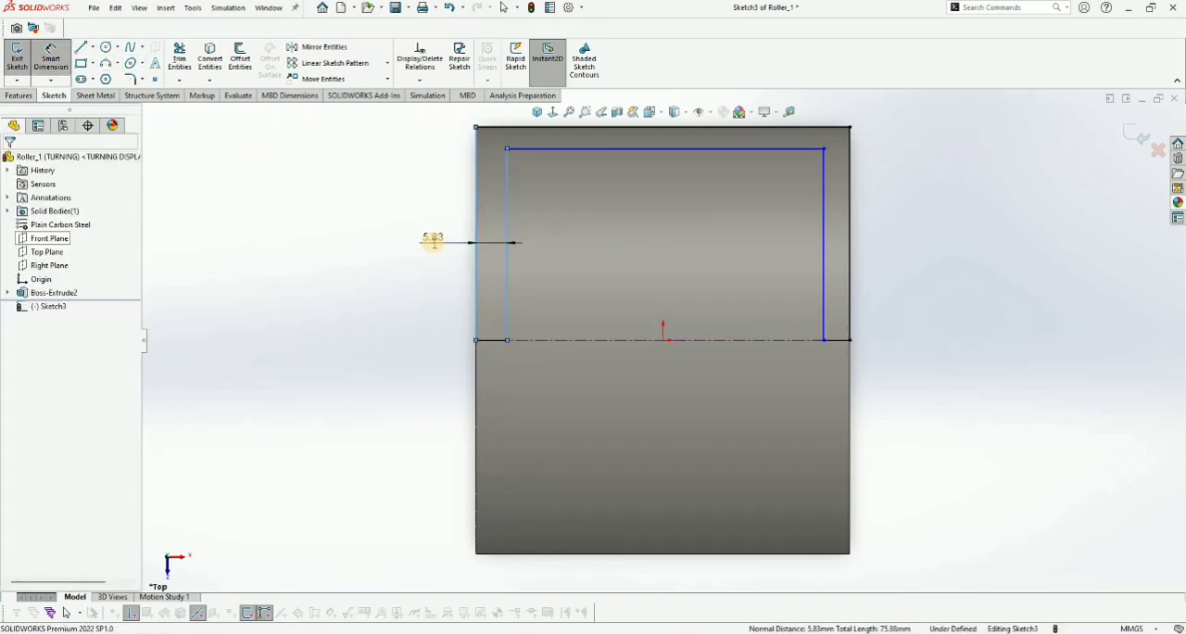
pyautogui.click(432, 241)
pyautogui.write('2.5')
pyautogui.press('Return')
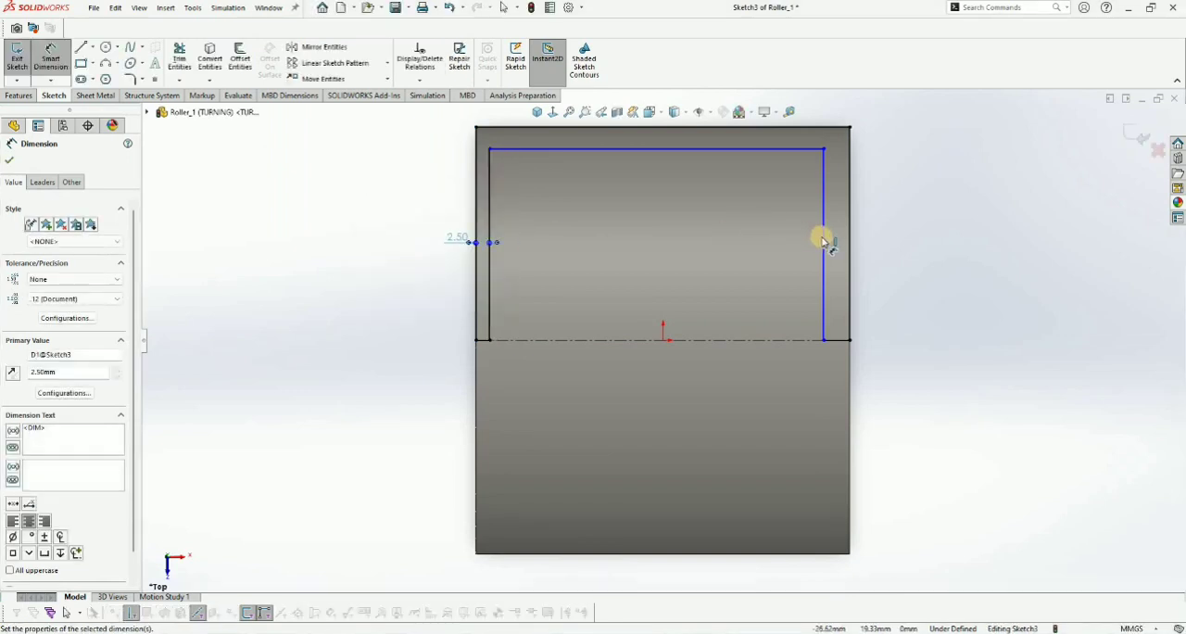
# - Dimension the gaps between the profile's outer and inner lines at the roller's right end and upper edge as 2.5 mm each
pyautogui.click(854, 241)
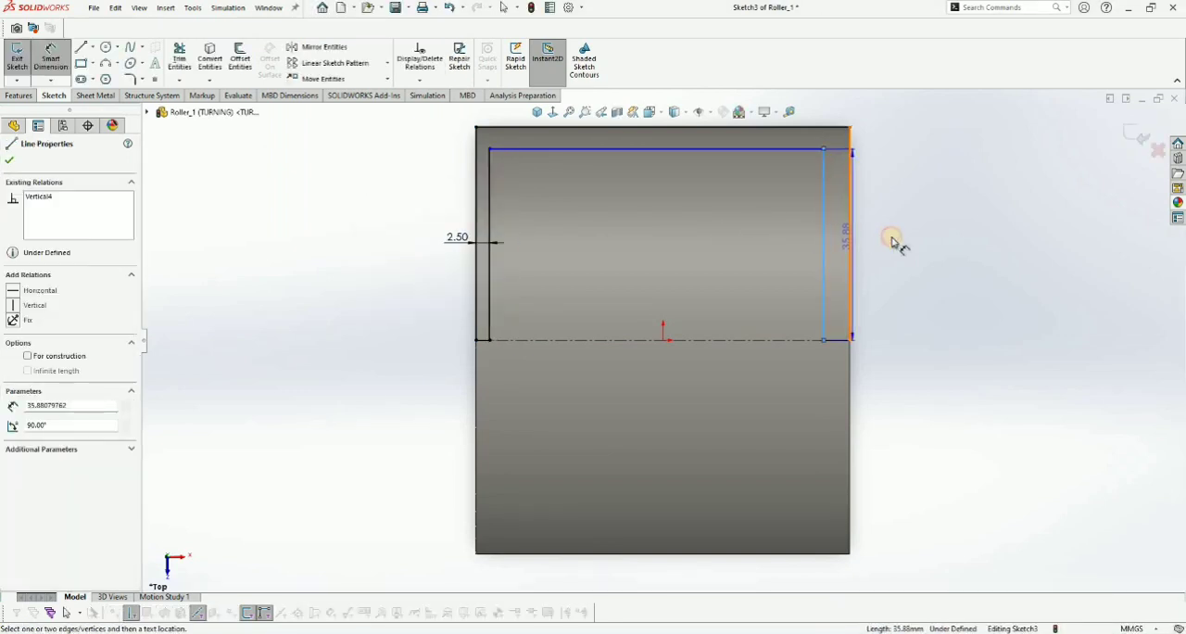
pyautogui.click(891, 234)
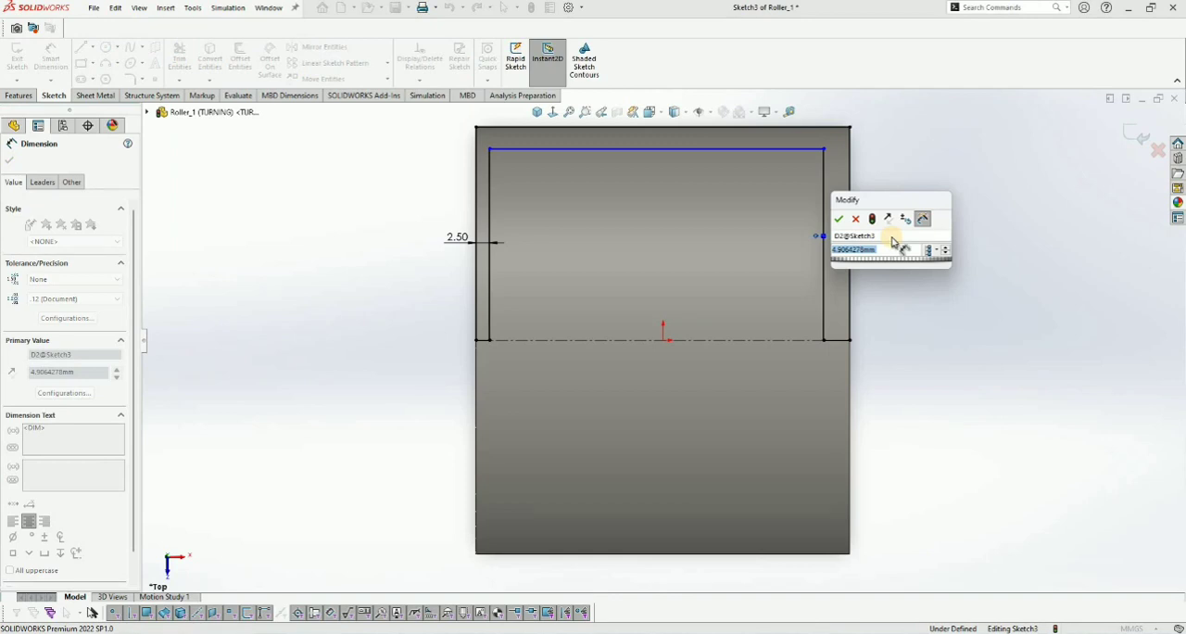
pyautogui.write('2.5')
pyautogui.press('Return')
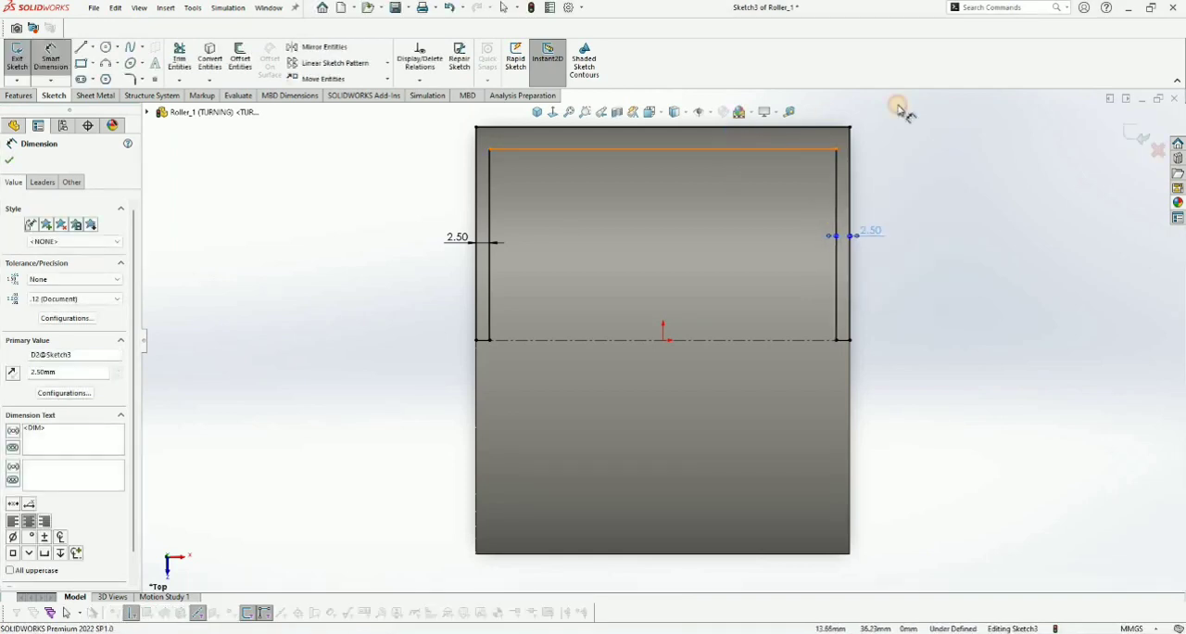
pyautogui.click(898, 107)
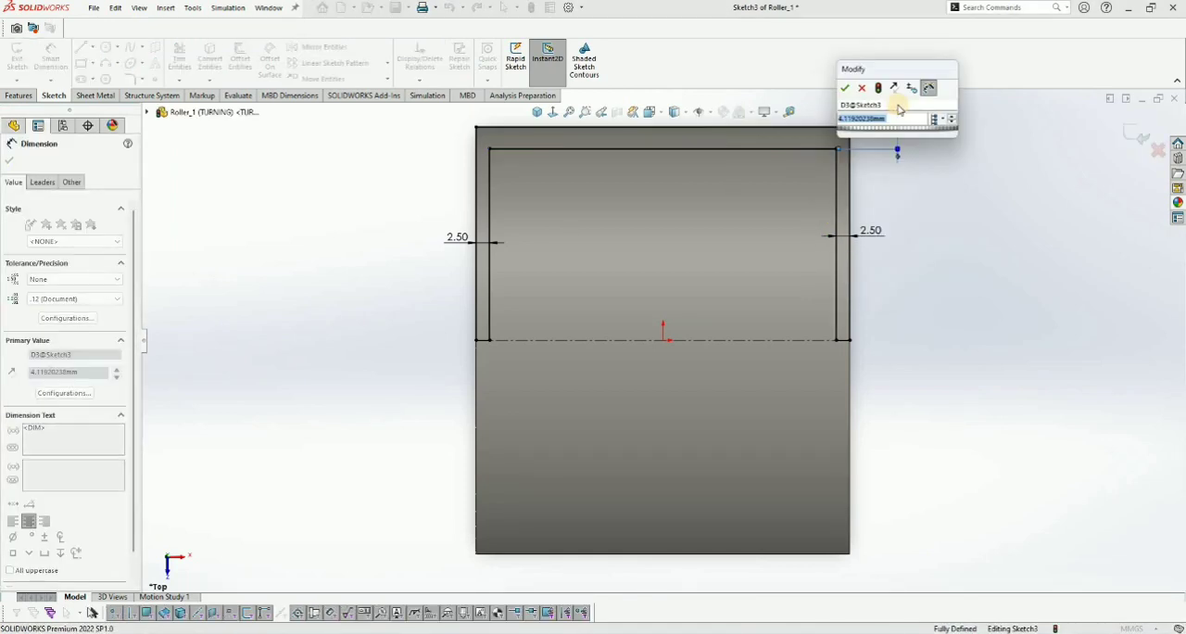
pyautogui.write('2.5')
pyautogui.press('Return')
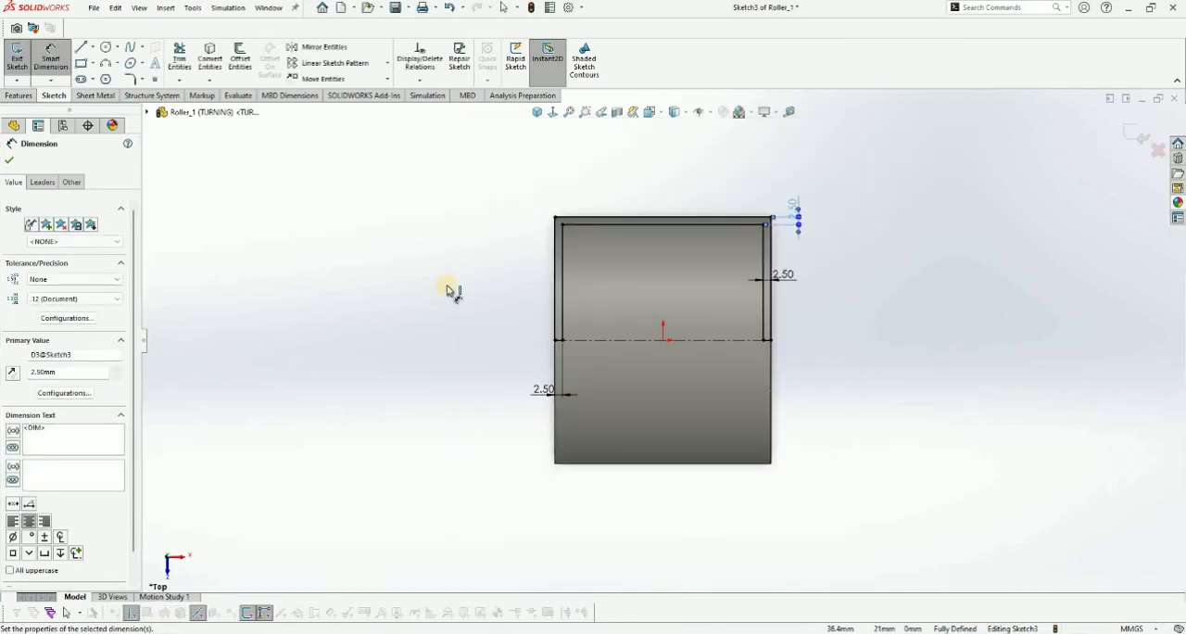
# - Create a 360-degree Revolved Cut of the U-shaped profile about the horizontal centerline
pyautogui.scroll(-2, 801, 264)
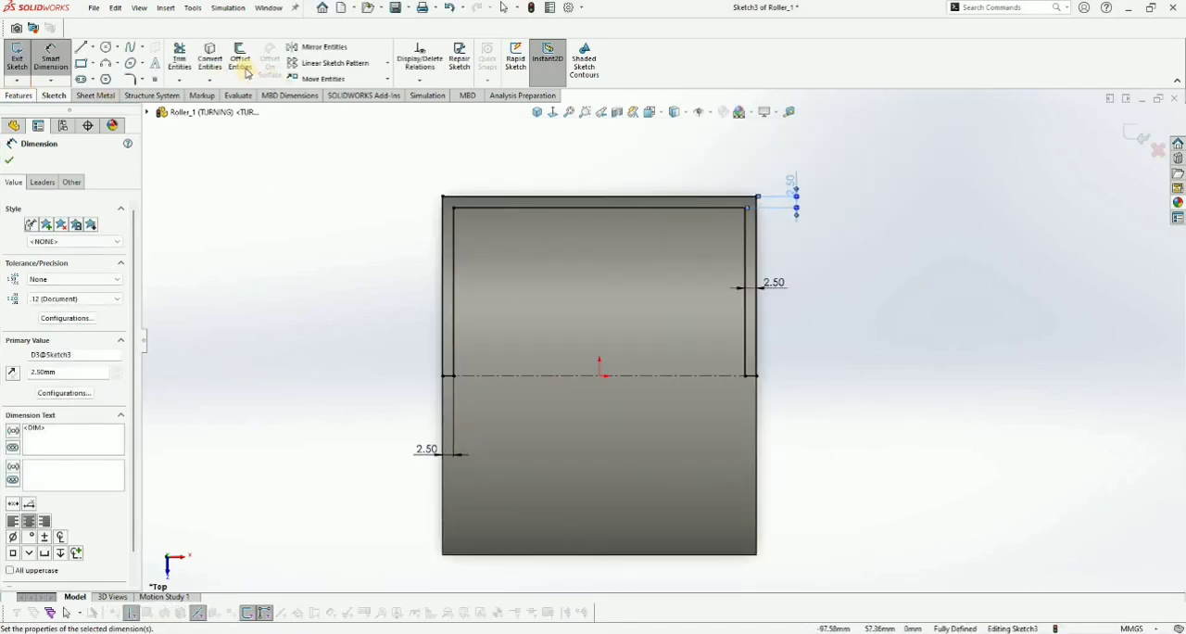
pyautogui.scroll(1, 247, 72)
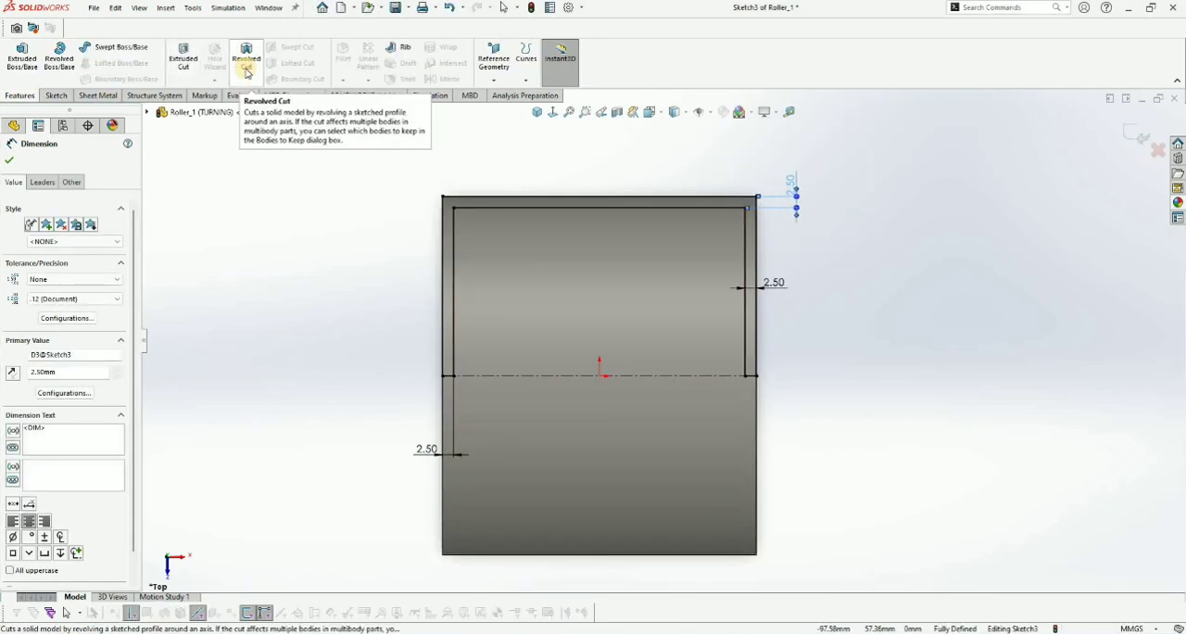
pyautogui.click(248, 72)
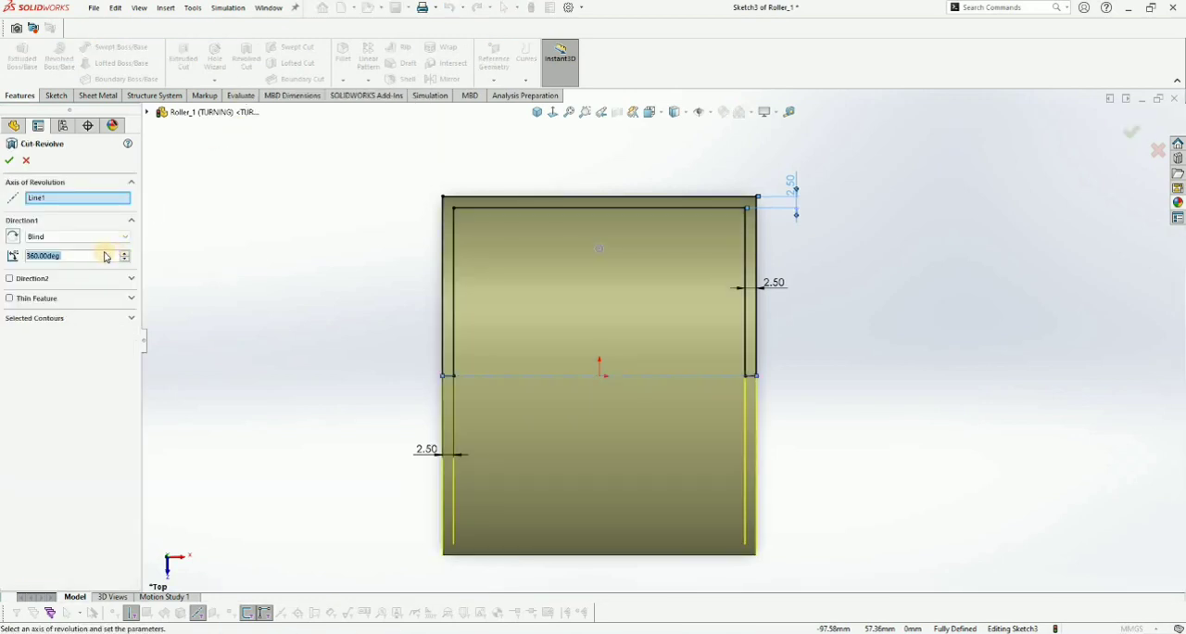
pyautogui.press('Return')
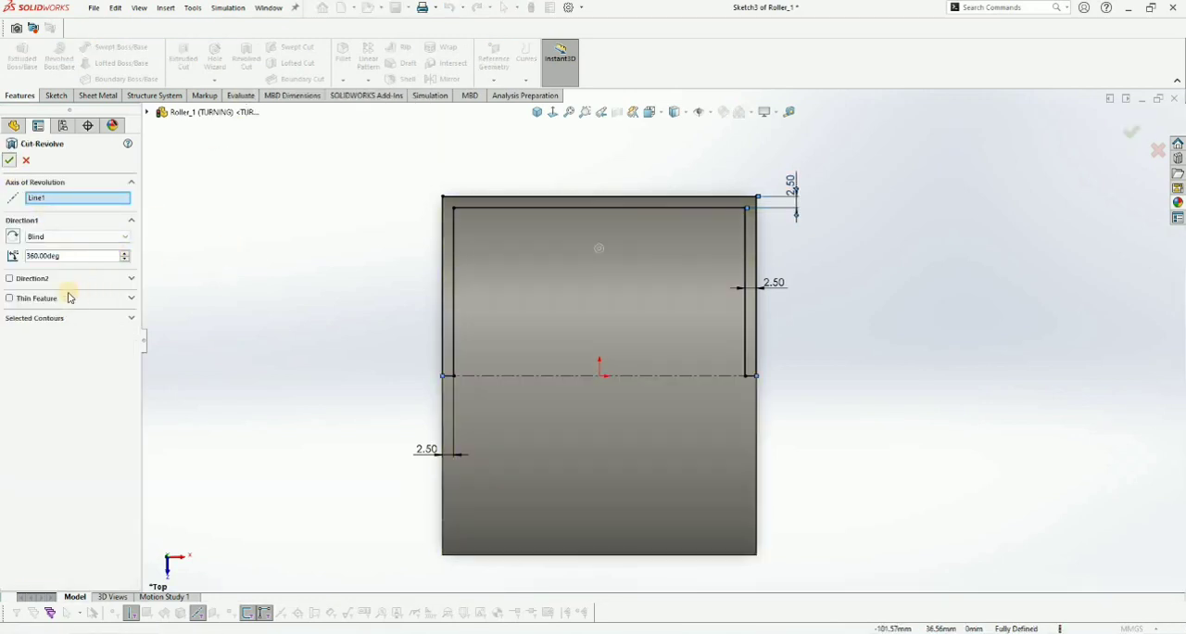
# - Edit the revolved cut so that its 360-degree angle applies to this configuration only
pyautogui.click(52, 306)
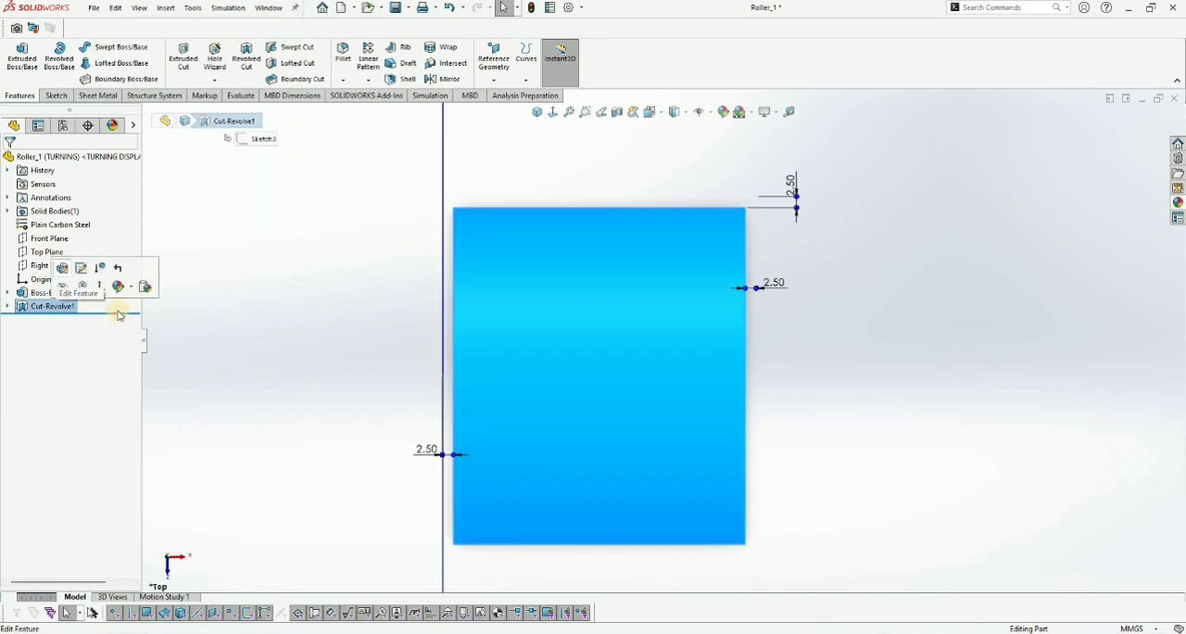
pyautogui.click(117, 267)
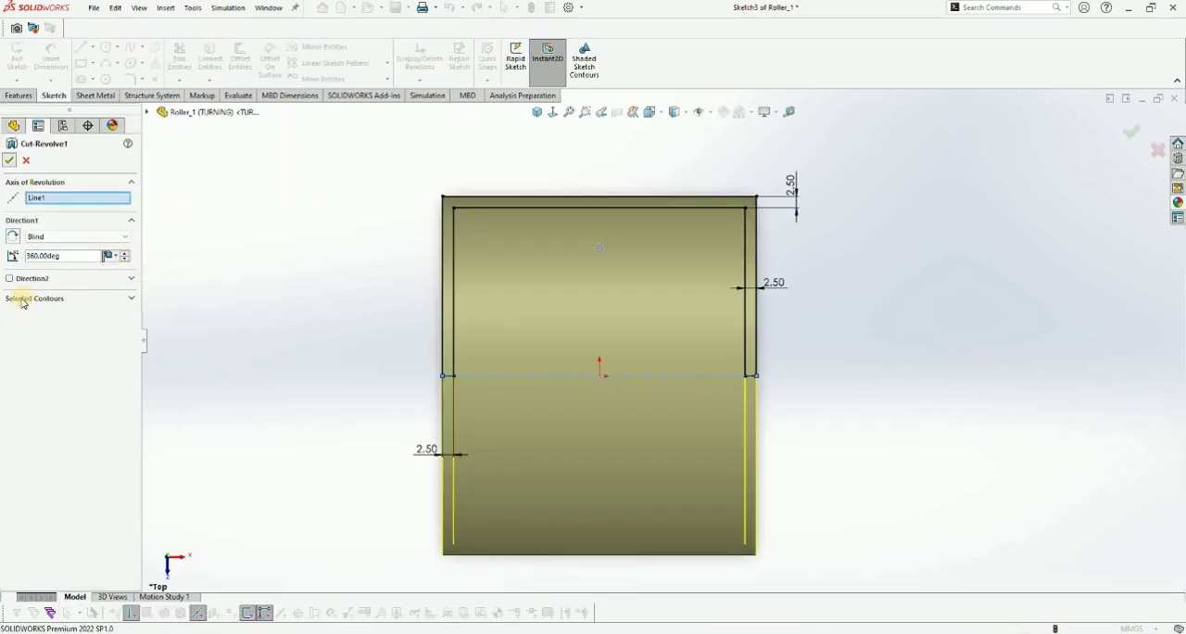
pyautogui.press('Return')
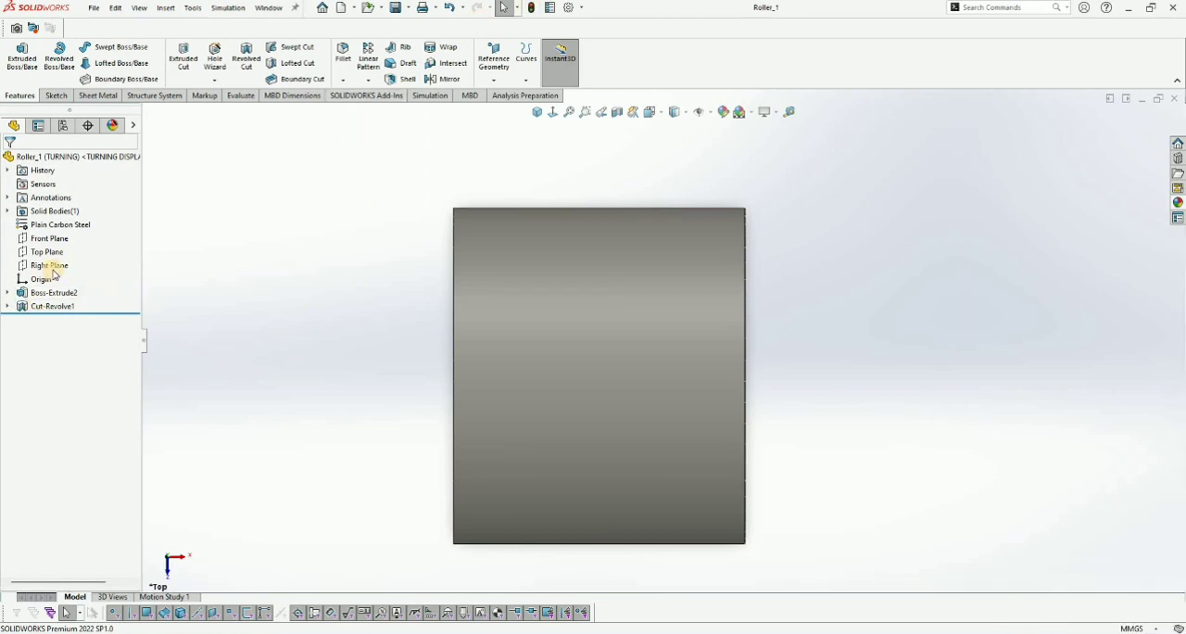
# - Open the revolved cut's sketch for editing and limit the upper 2.5 mm dimension's tolerance and value to this configuration
pyautogui.click(53, 306)
pyautogui.click(82, 264)
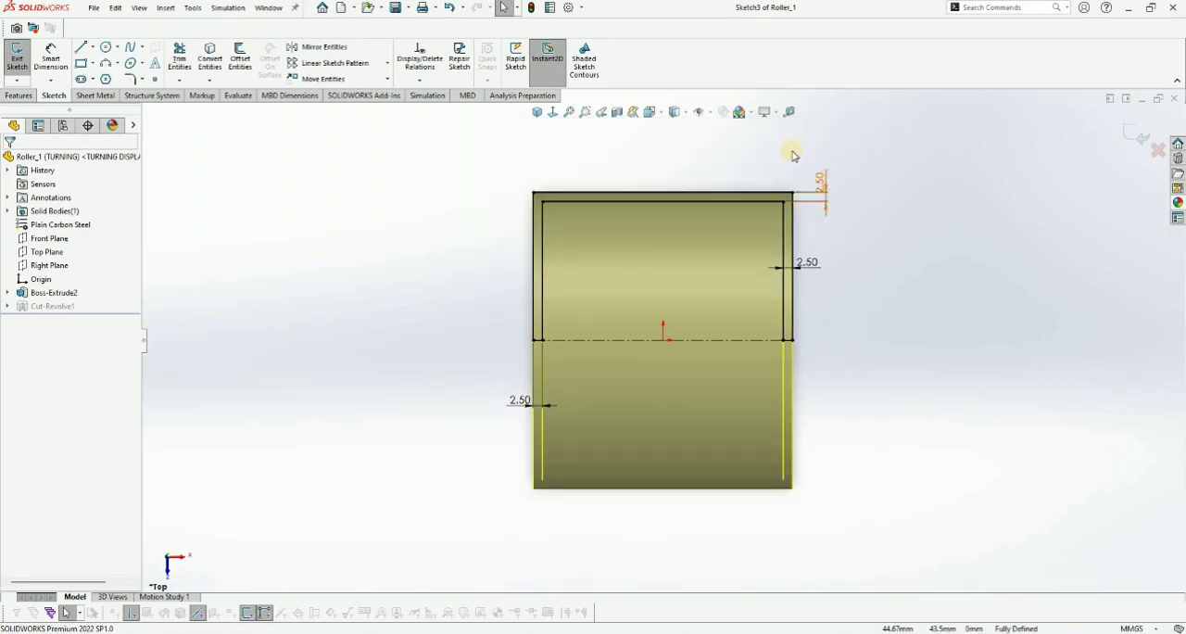
pyautogui.click(795, 156)
pyautogui.click(769, 263)
pyautogui.scroll(-4, 768, 283)
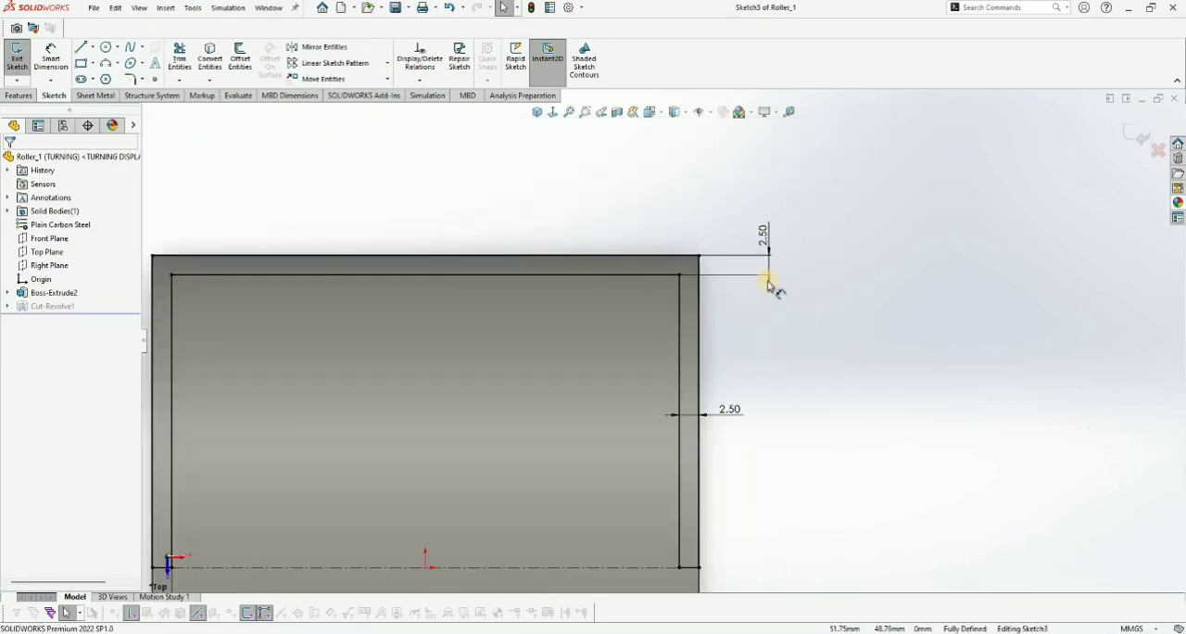
pyautogui.click(67, 318)
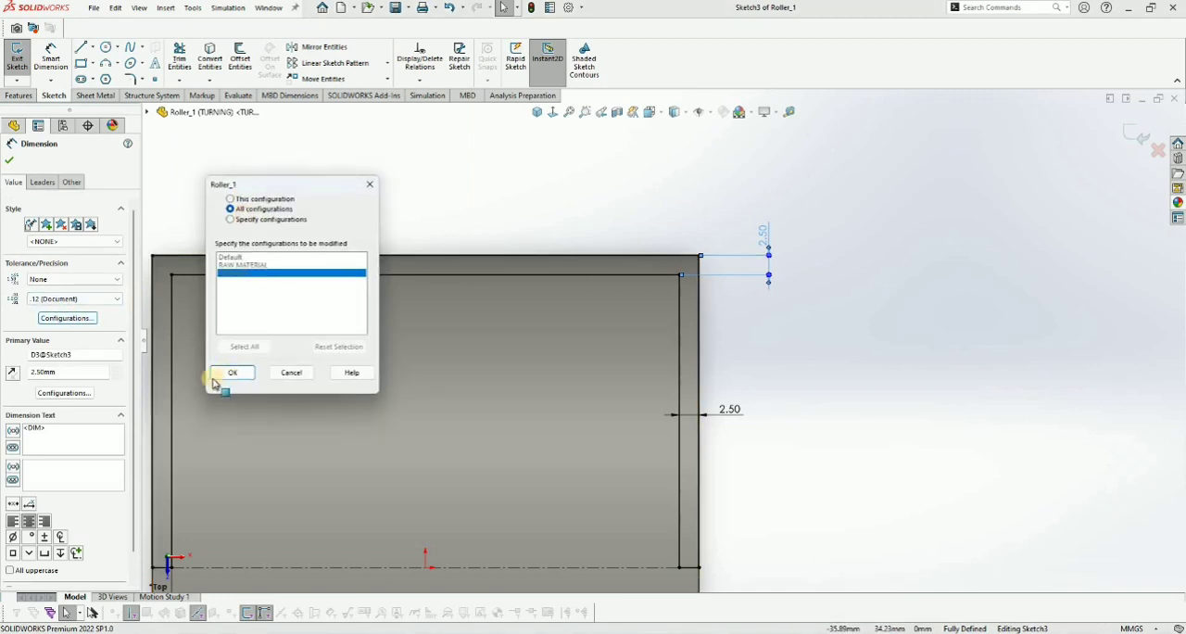
pyautogui.click(41, 397)
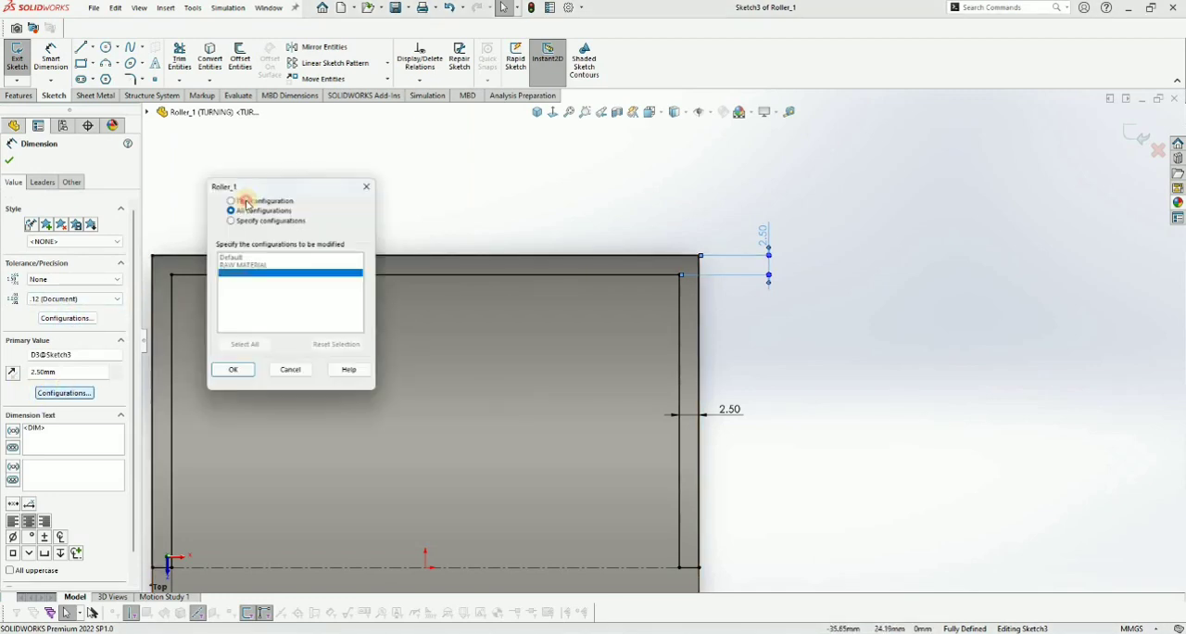
pyautogui.click(230, 209)
pyautogui.click(6, 158)
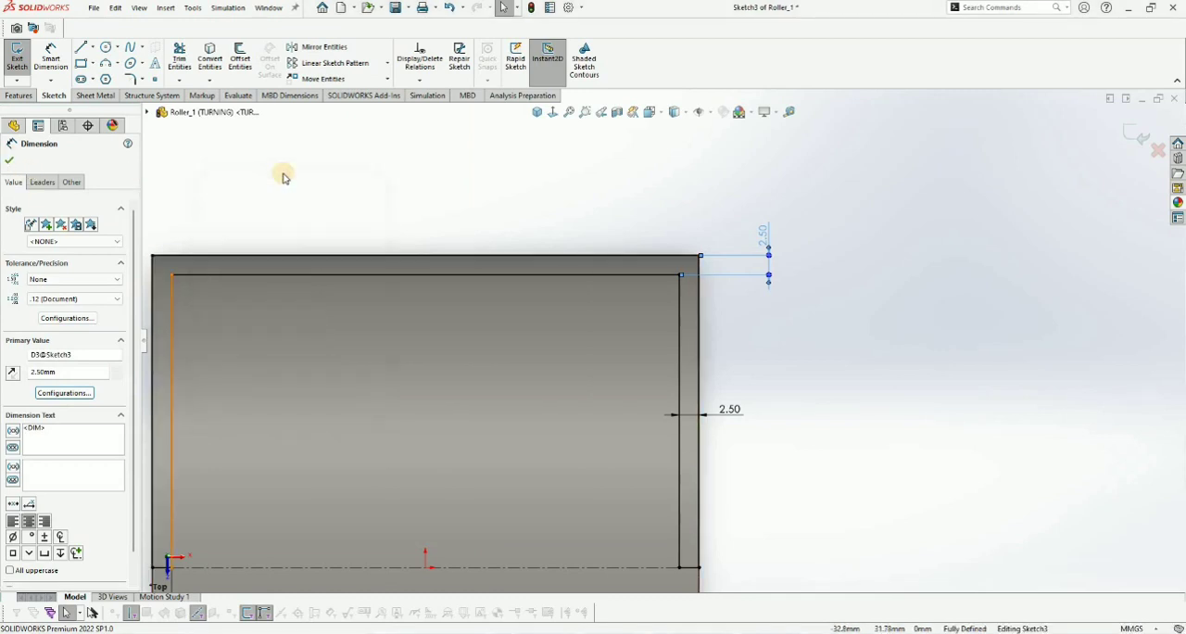
# - Limit the tolerance and primary value of the 2.5 mm dimension at the roller's right end to this configuration
pyautogui.scroll(1, 723, 411)
pyautogui.click(722, 400)
pyautogui.press('Escape')
pyautogui.scroll(-4, 723, 399)
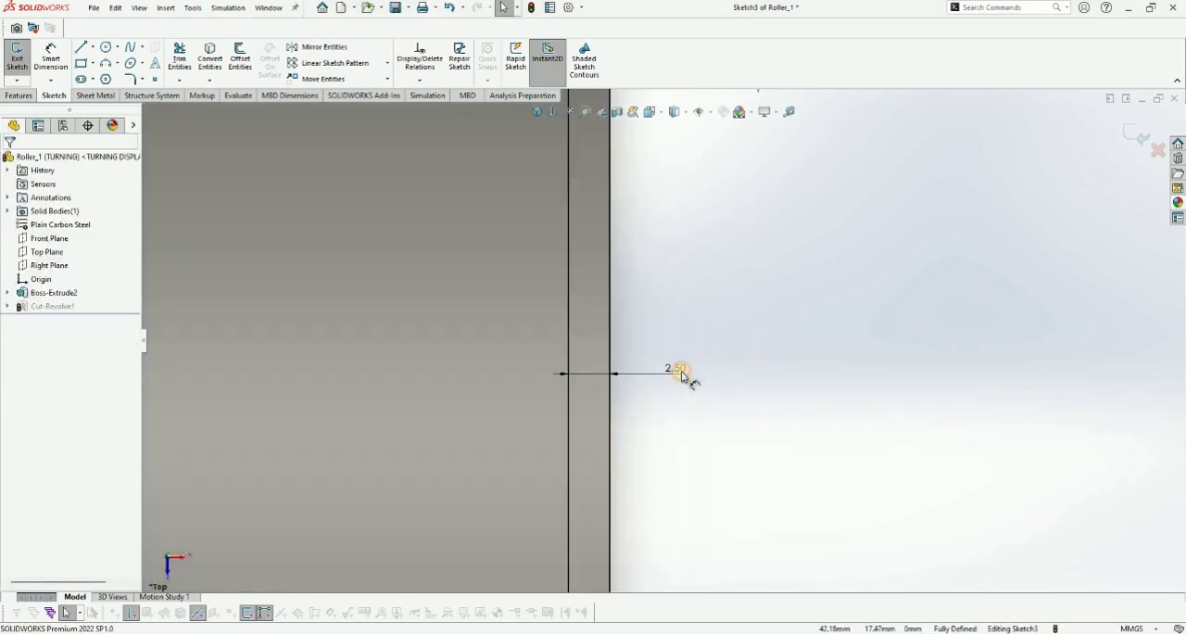
pyautogui.click(680, 373)
pyautogui.press('Escape')
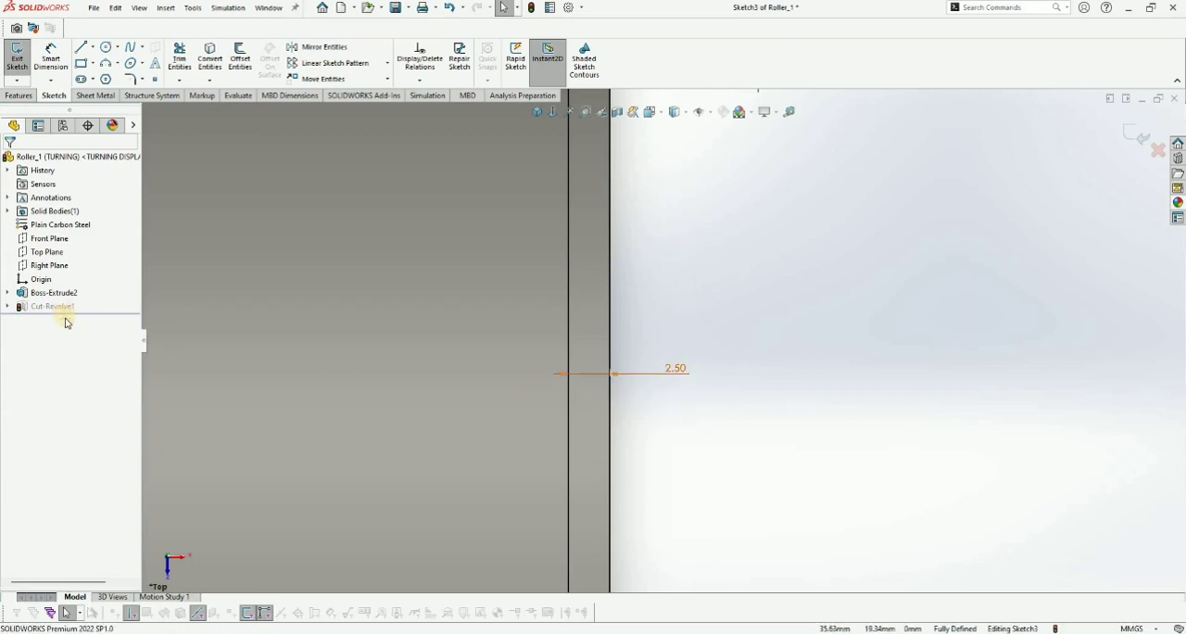
pyautogui.click(66, 318)
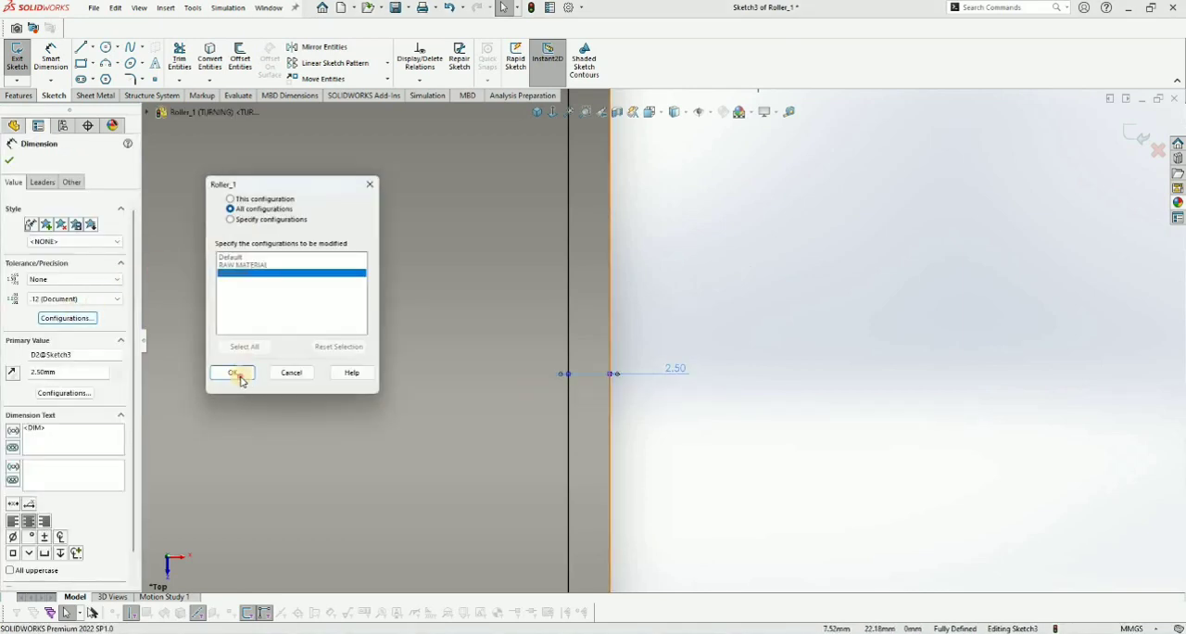
pyautogui.click(64, 393)
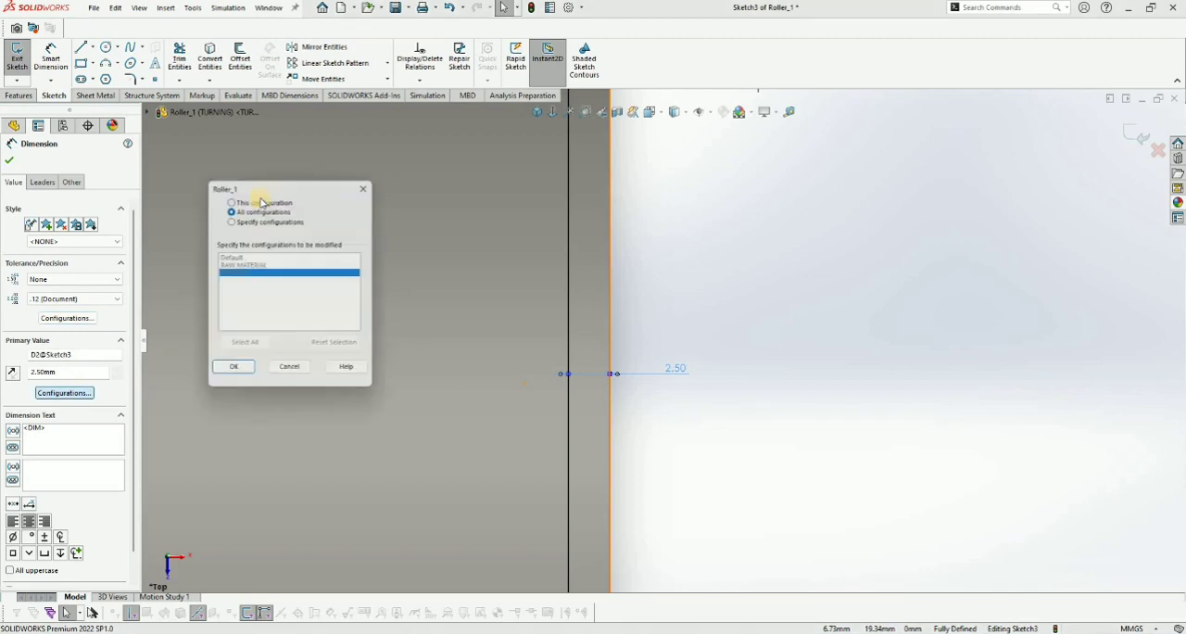
pyautogui.click(243, 210)
pyautogui.press('Return')
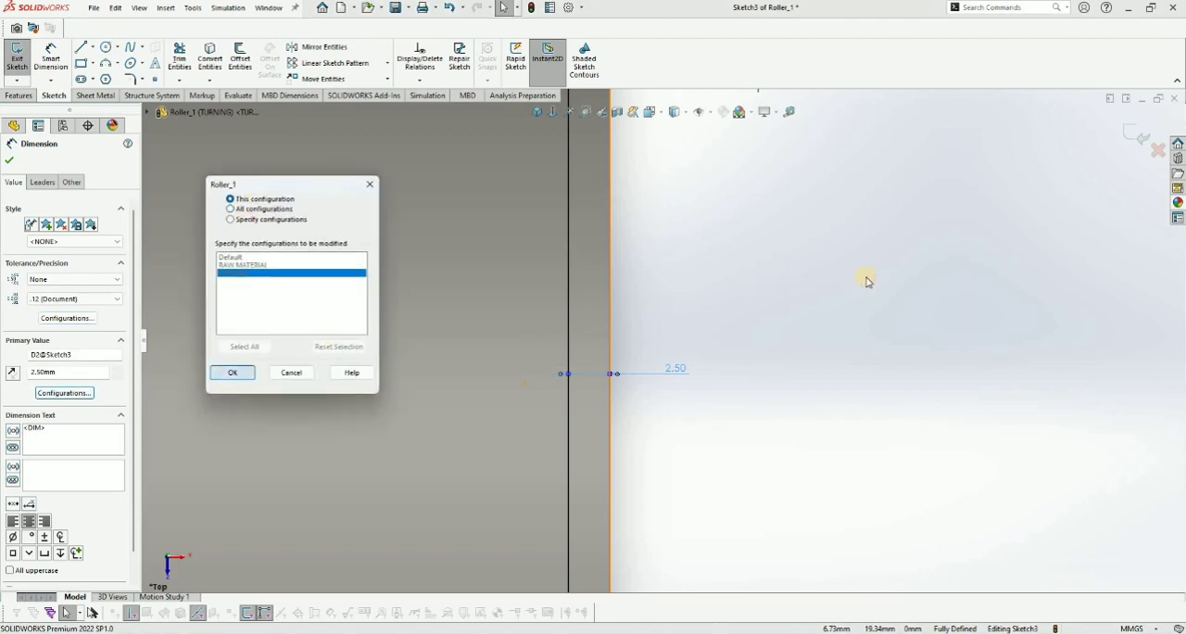
pyautogui.press('Escape')
# - Limit the tolerance and value of the 2.5 mm dimension at the roller's left end to this configuration and exit the sketch
pyautogui.scroll(4, 373, 470)
pyautogui.scroll(-5, 416, 411)
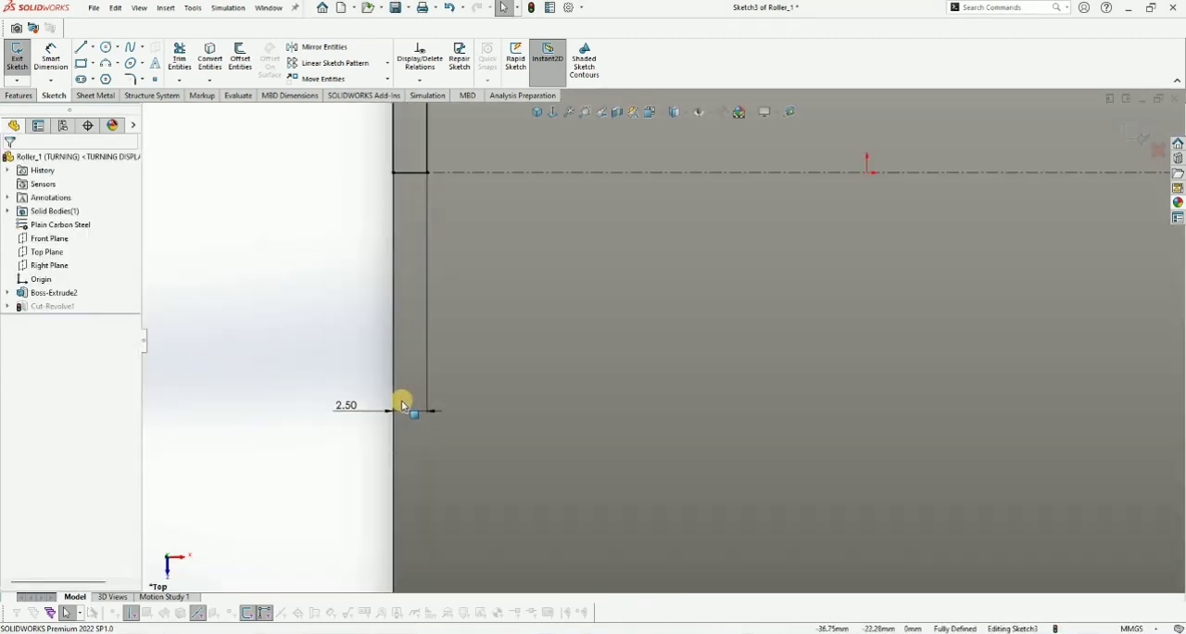
pyautogui.click(405, 403)
pyautogui.click(70, 319)
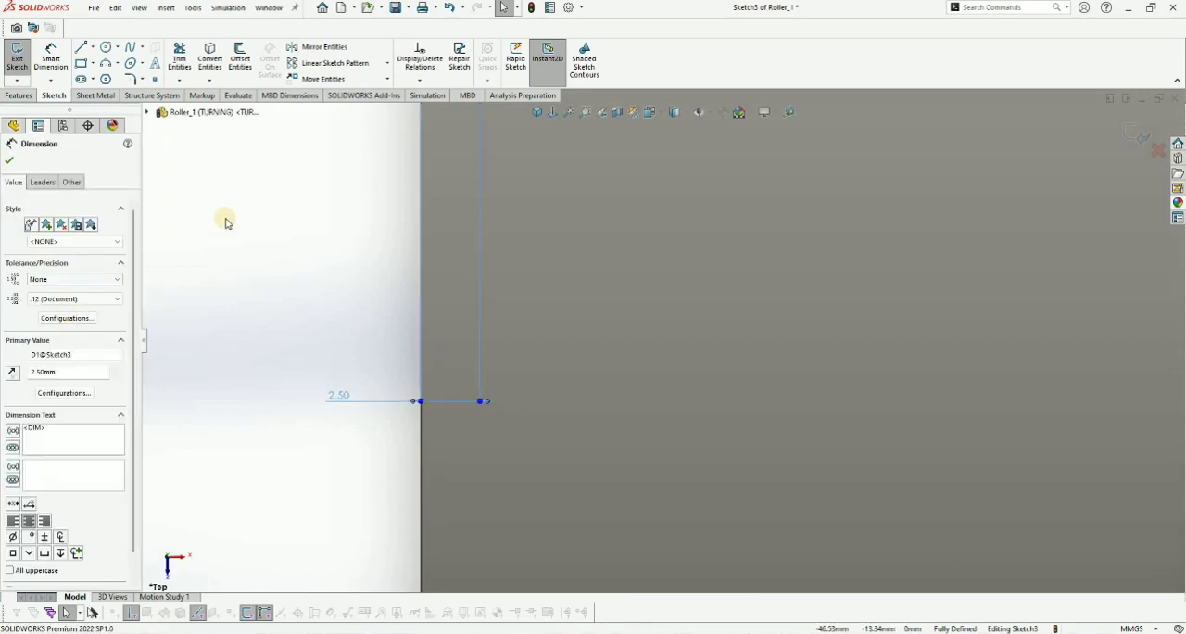
pyautogui.click(73, 396)
pyautogui.click(248, 207)
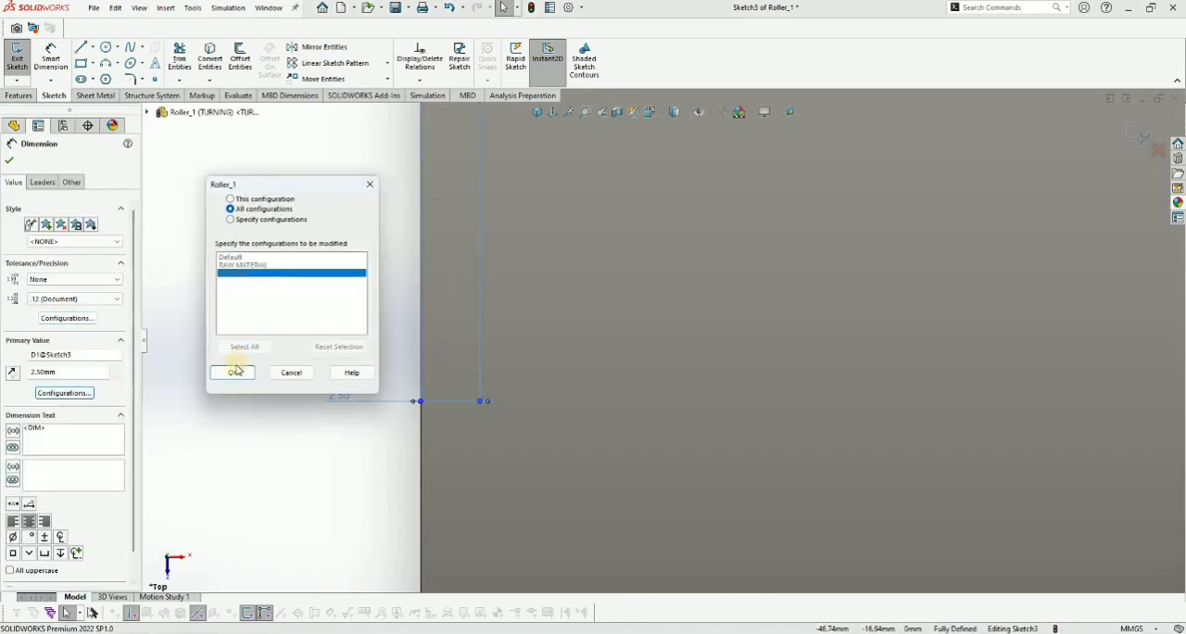
pyautogui.press('Return')
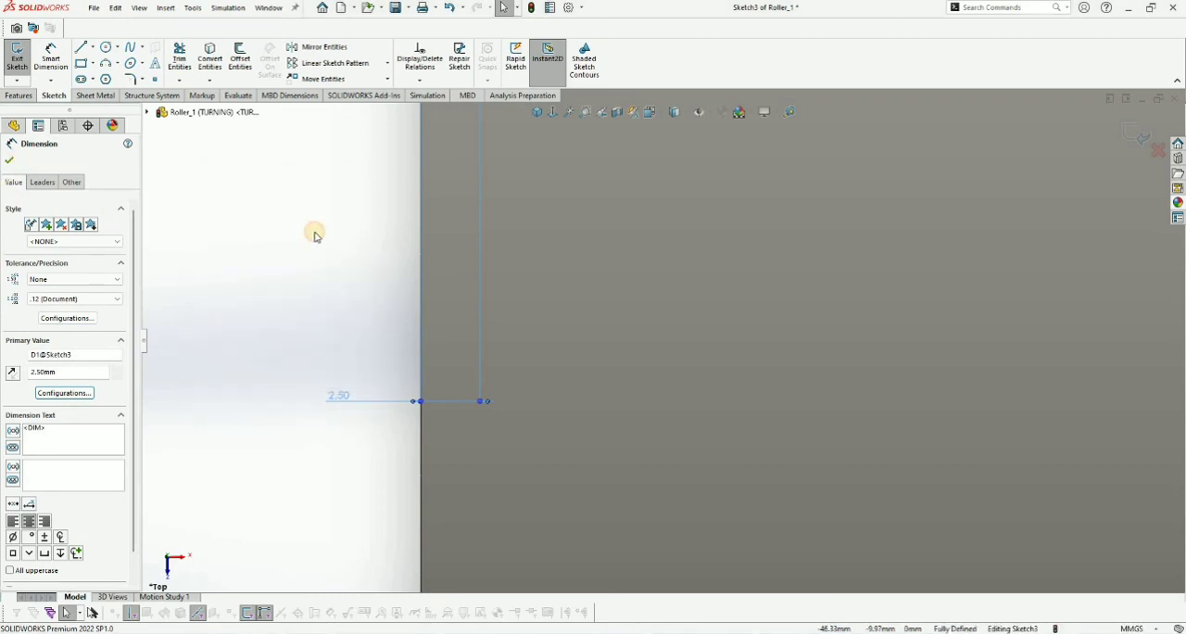
pyautogui.press('Escape')
pyautogui.scroll(12, 874, 222)
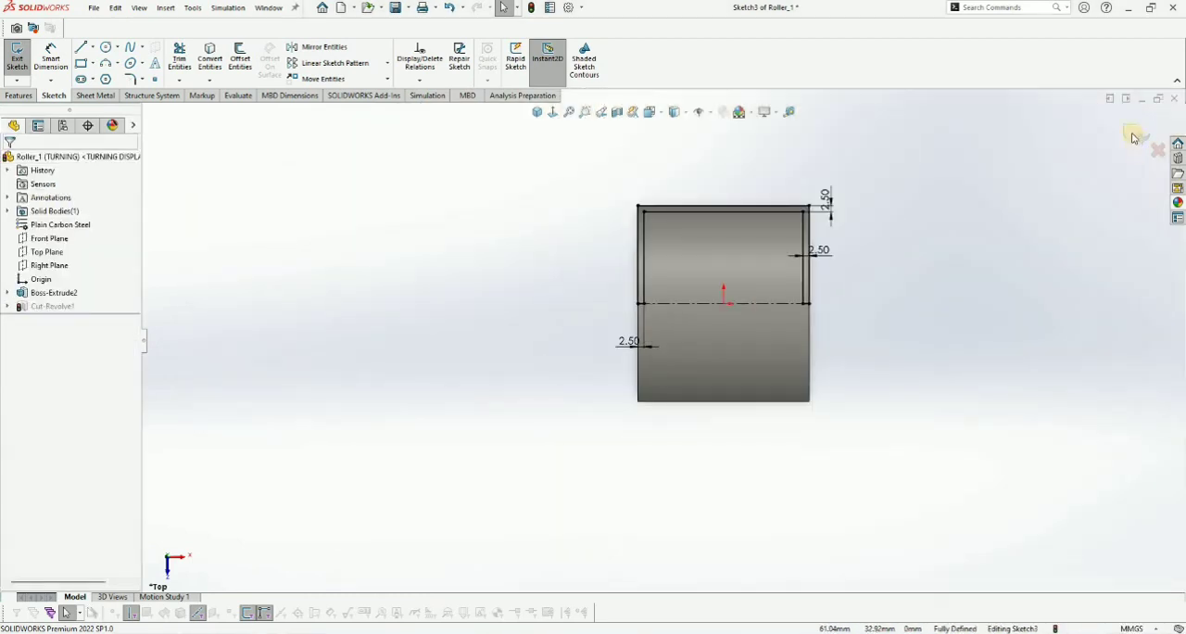
pyautogui.scroll(-2, 1131, 139)
pyautogui.click(1131, 139)
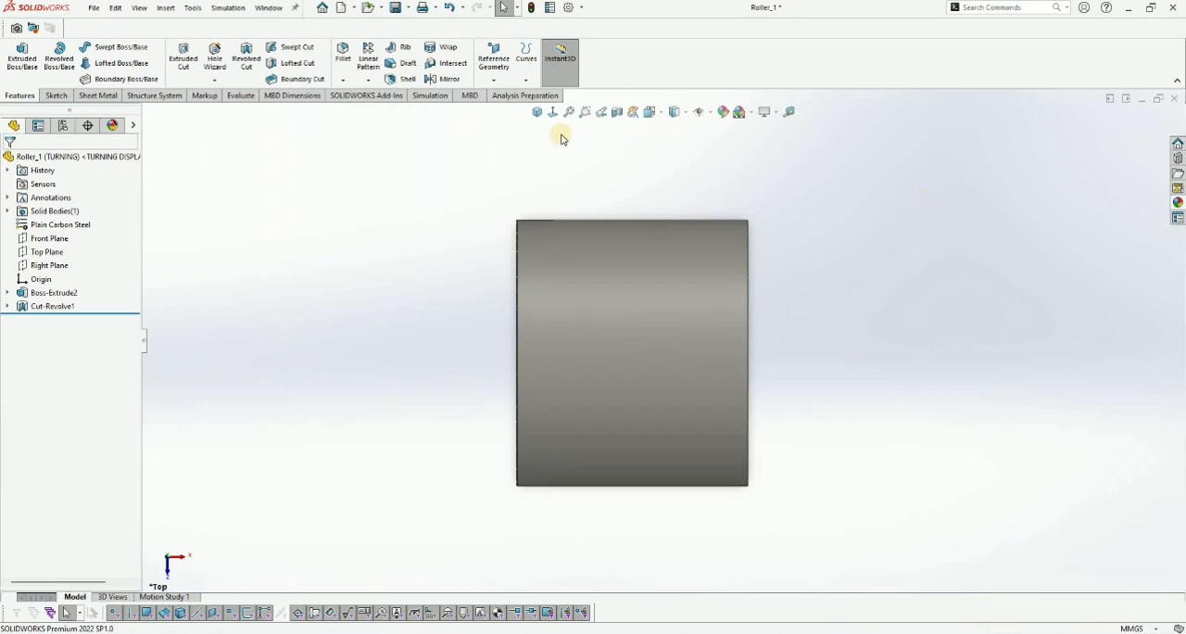
# - Chamfer the circular edges at both ends of the roller with a 1 mm distance and a 45-degree angle
pyautogui.hotkey('ctrl', '7')
pyautogui.click(343, 81)
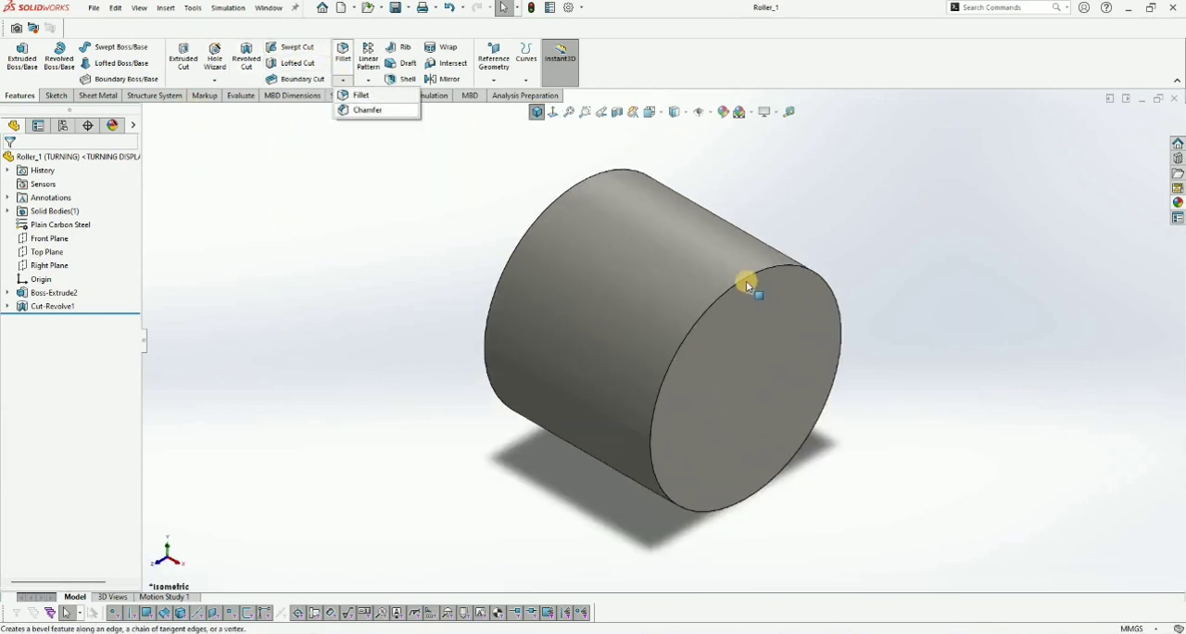
pyautogui.click(352, 109)
pyautogui.click(606, 241)
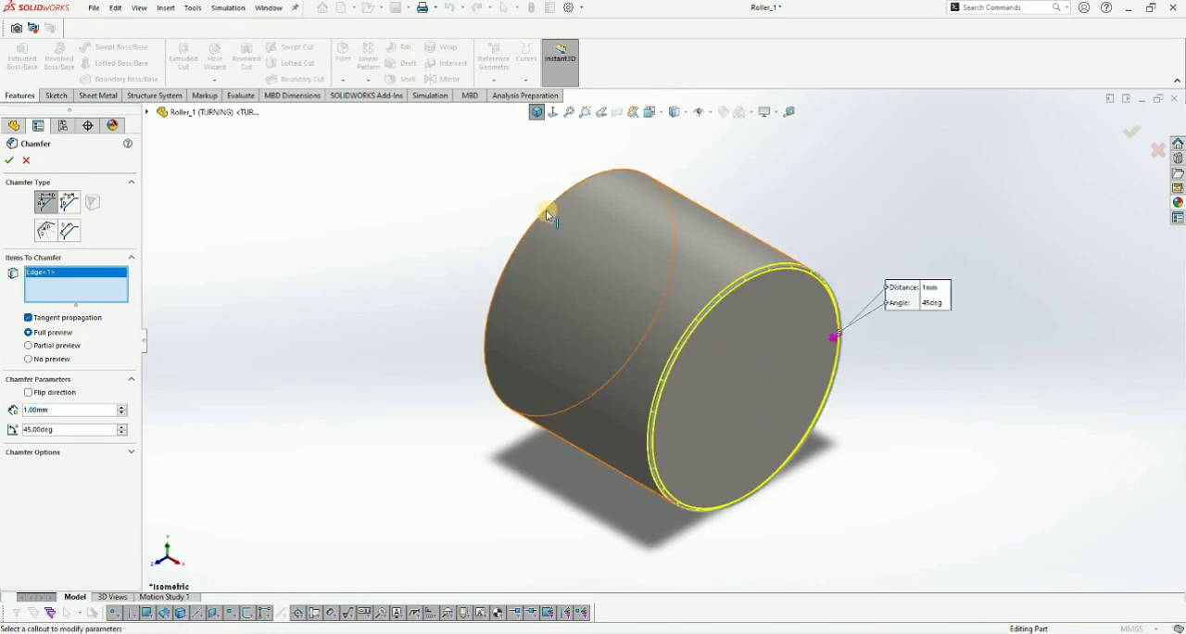
pyautogui.click(546, 210)
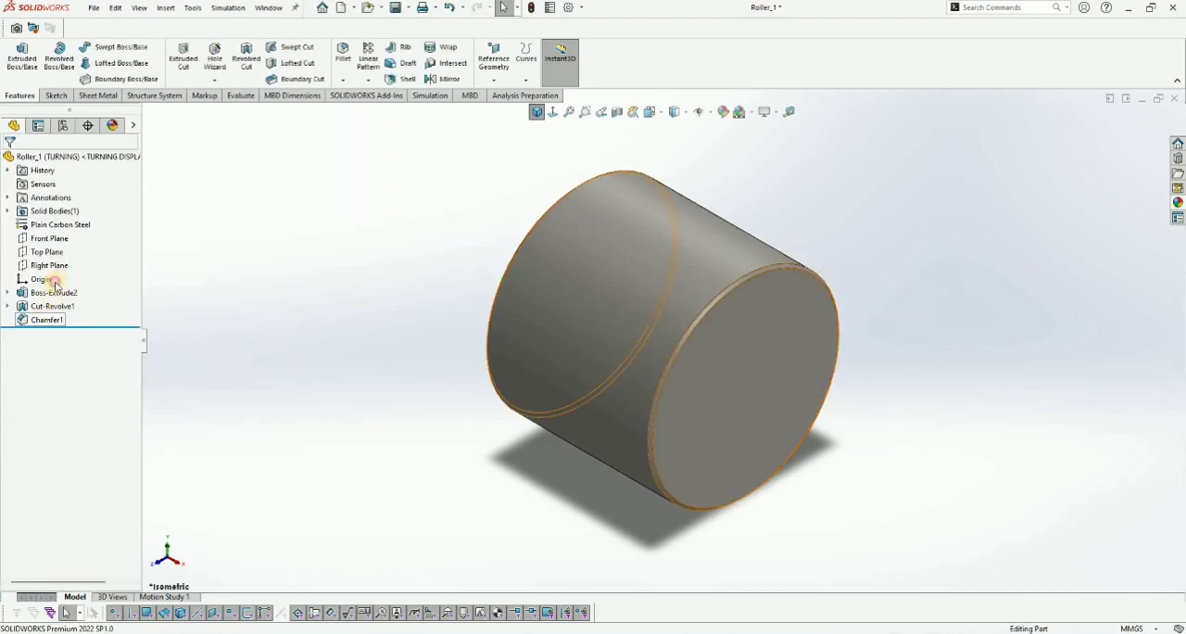
# - Edit the chamfer so its 1 mm distance and 45-degree angle apply to this configuration only, and save the part
pyautogui.click(46, 320)
pyautogui.click(116, 335)
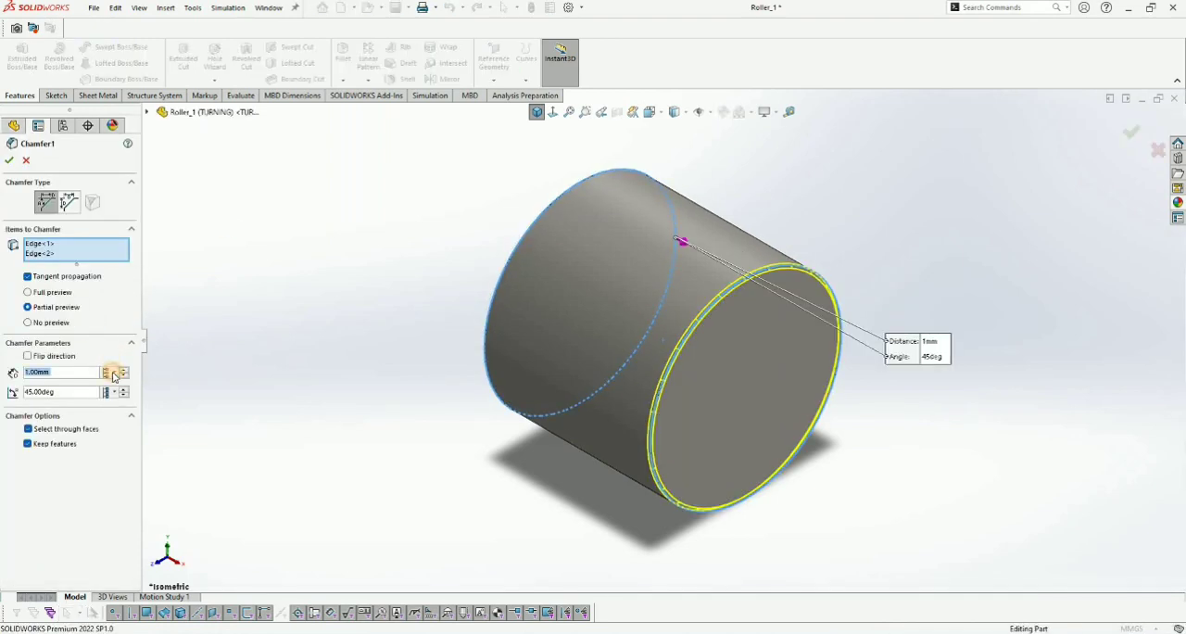
pyautogui.click(114, 373)
pyautogui.click(113, 389)
pyautogui.click(114, 392)
pyautogui.click(156, 408)
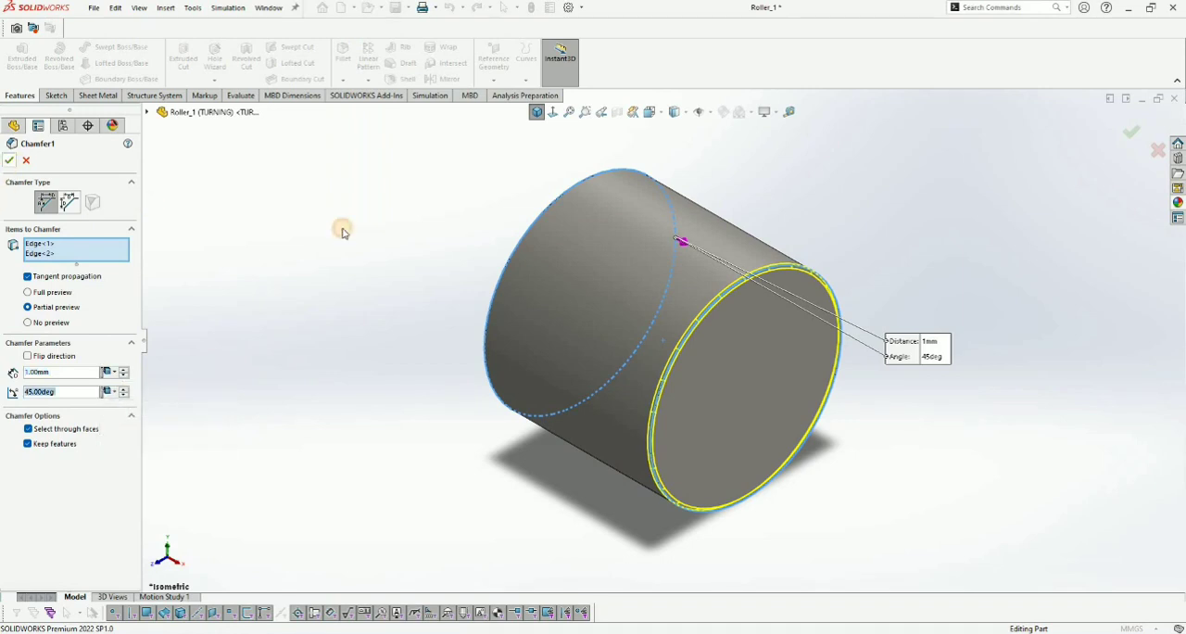
pyautogui.press('Return')
pyautogui.hotkey('ctrl', 's')
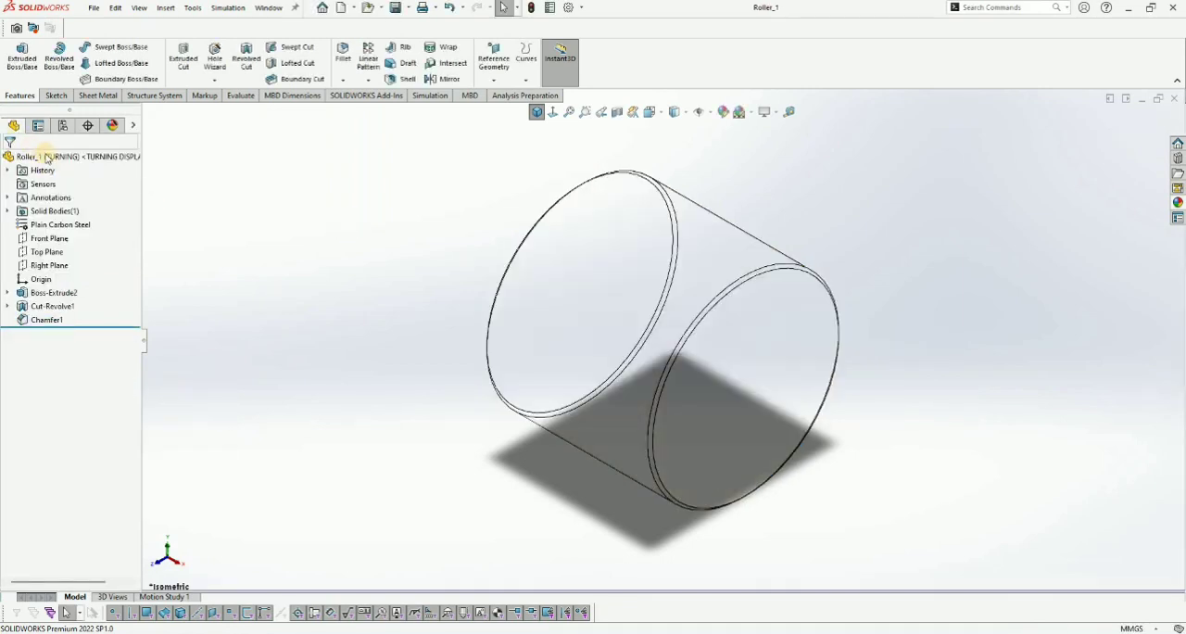
# - Apply a light orange (RGB 252, 188, 132) carbon steel appearance to the Chamfer1 and Cut-Revolve1 features
pyautogui.rightClick(80, 154)
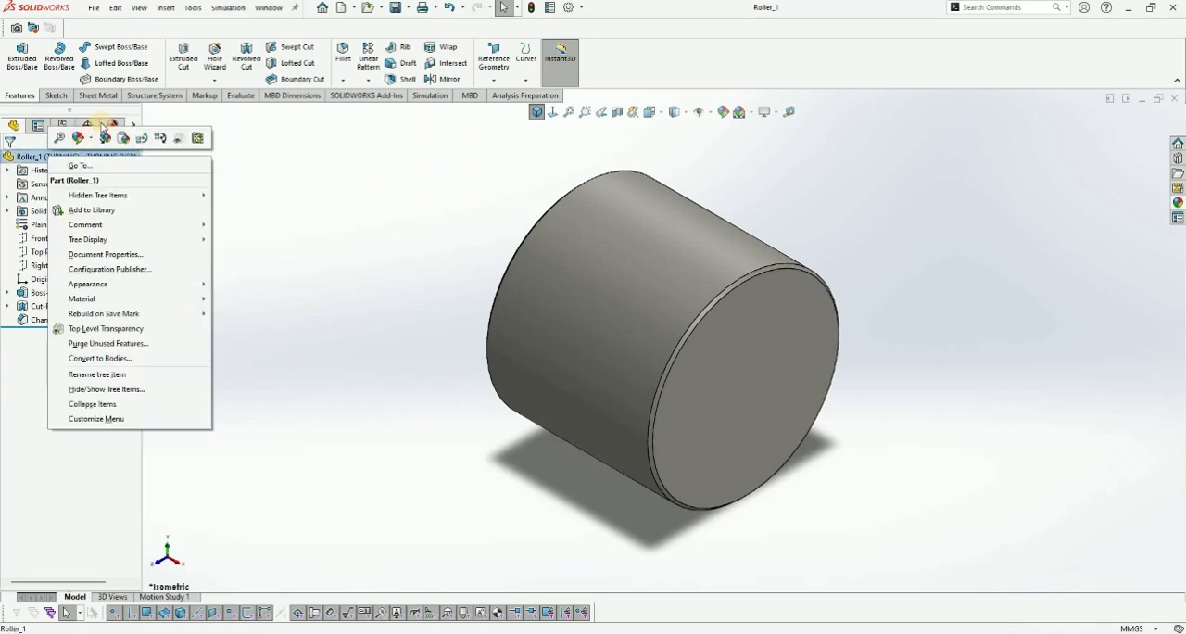
pyautogui.click(111, 124)
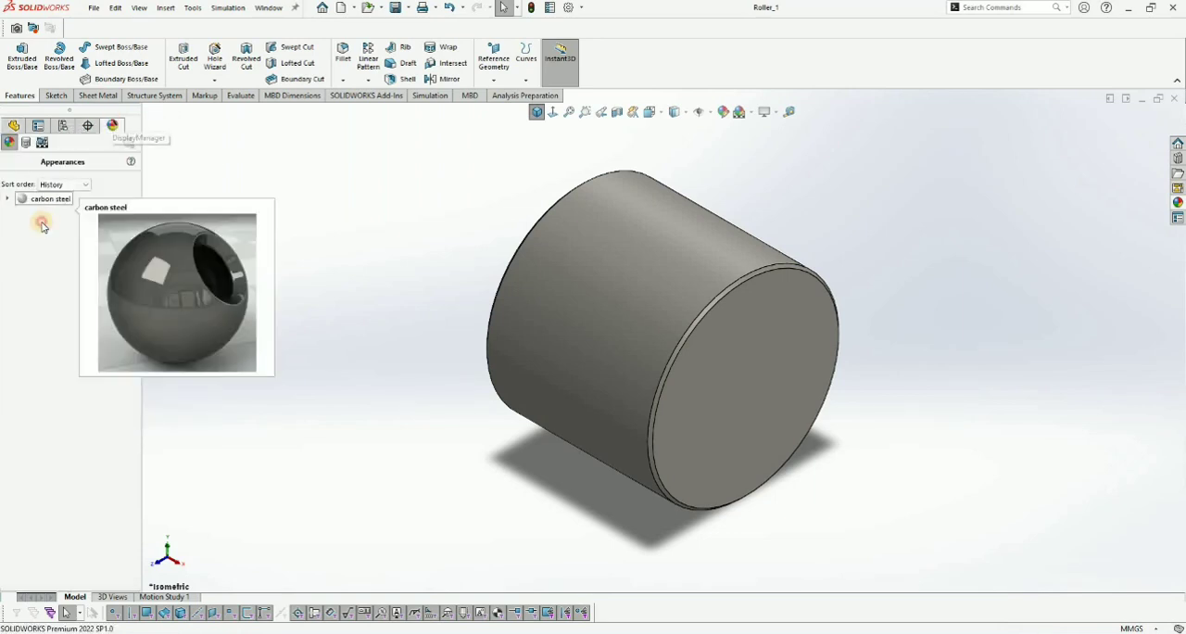
pyautogui.rightClick(29, 219)
pyautogui.click(56, 225)
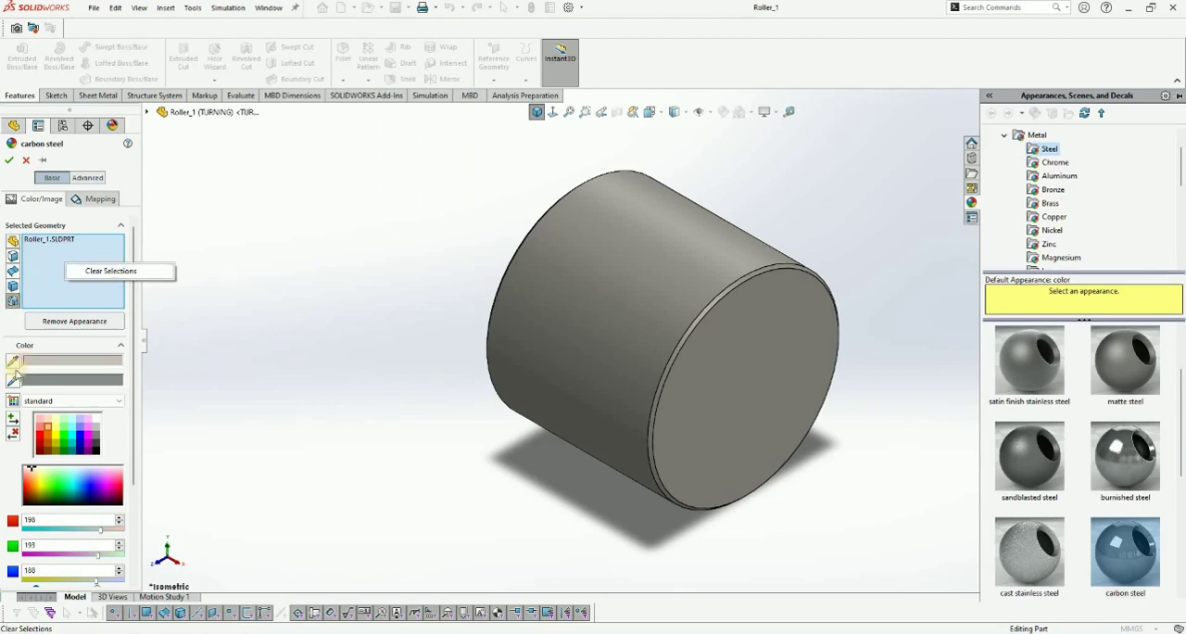
pyautogui.click(12, 301)
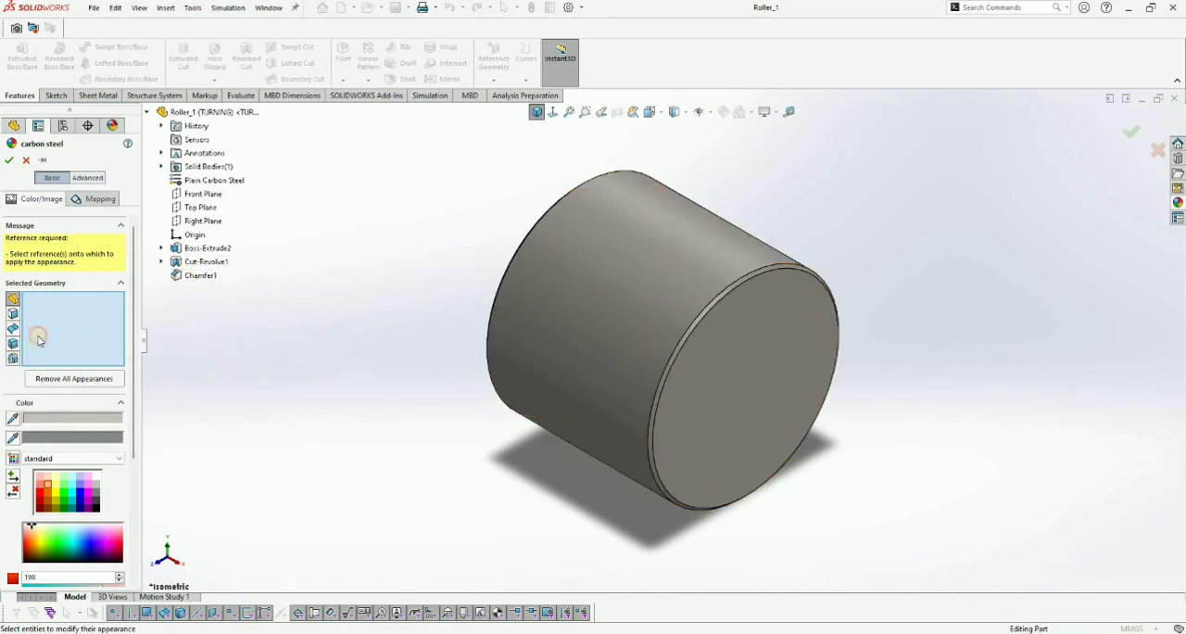
pyautogui.click(200, 276)
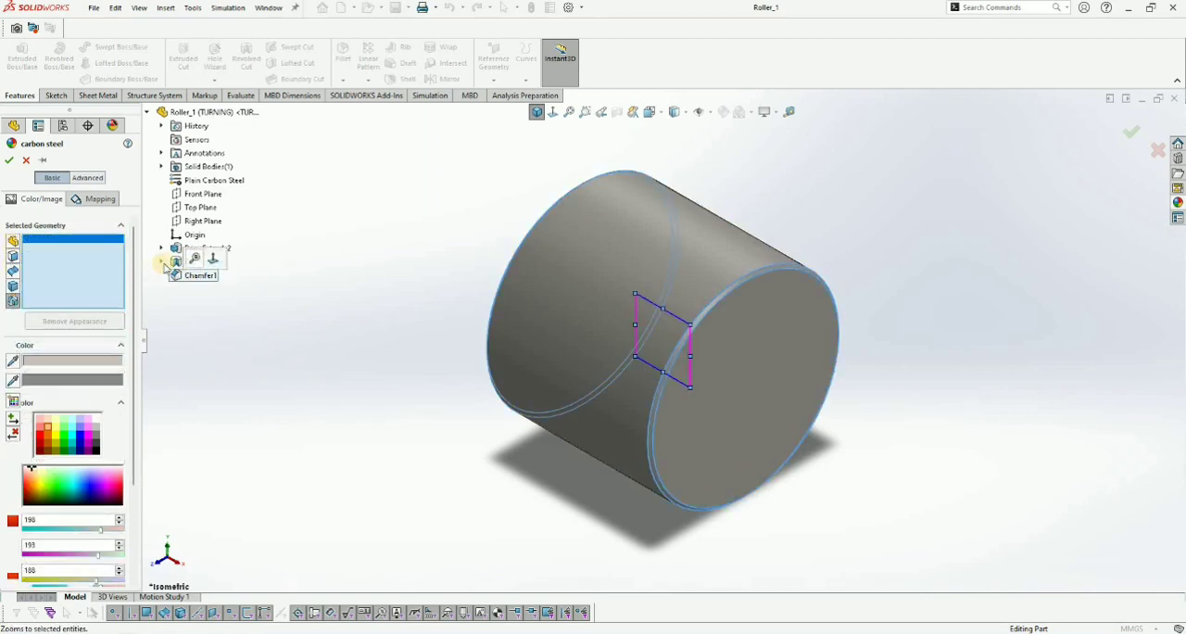
pyautogui.click(205, 262)
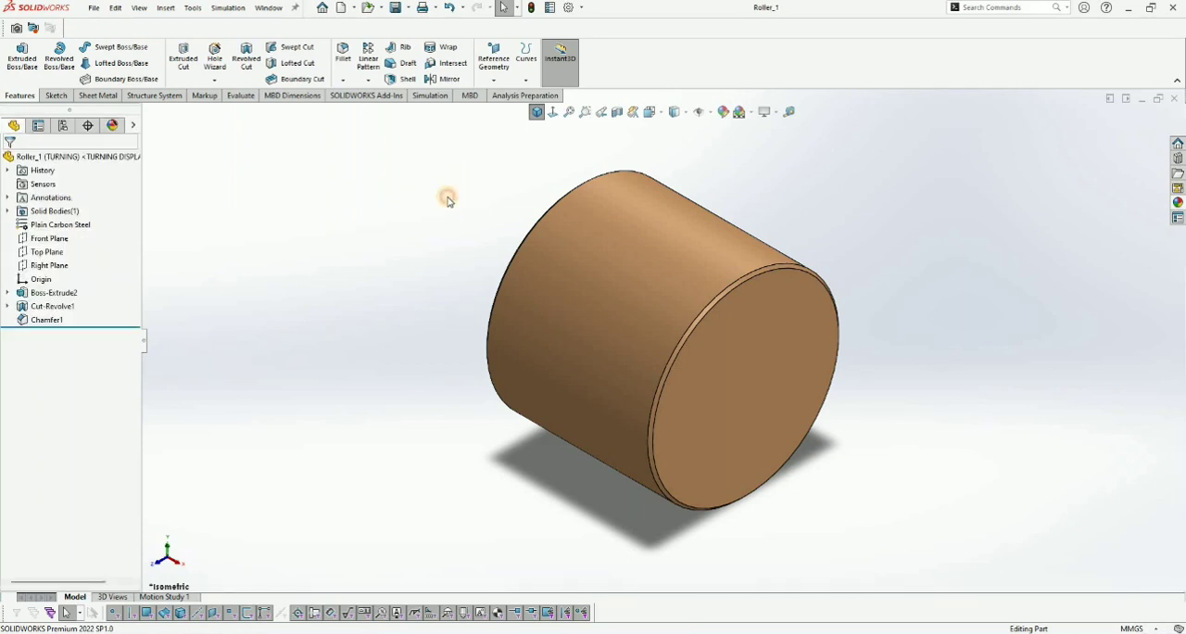
# - Start a sketch on the Right Plane and draw a circle of about 29 mm diameter centred on the origin
pyautogui.scroll(2, 751, 199)
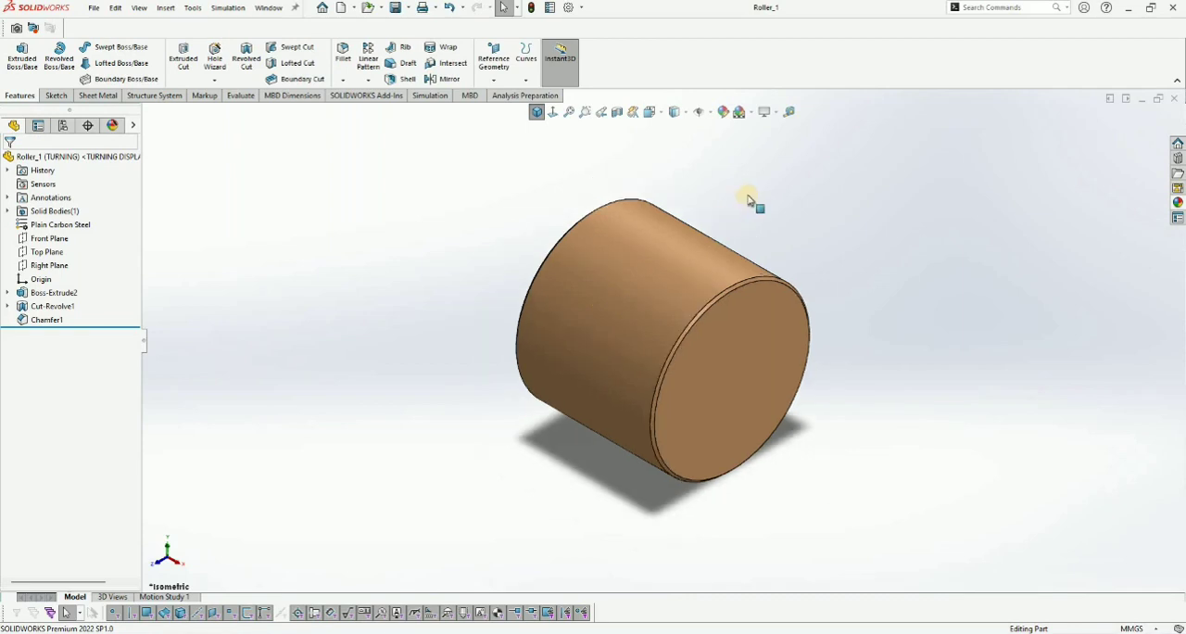
pyautogui.scroll(-2, 795, 362)
pyautogui.scroll(2, 842, 268)
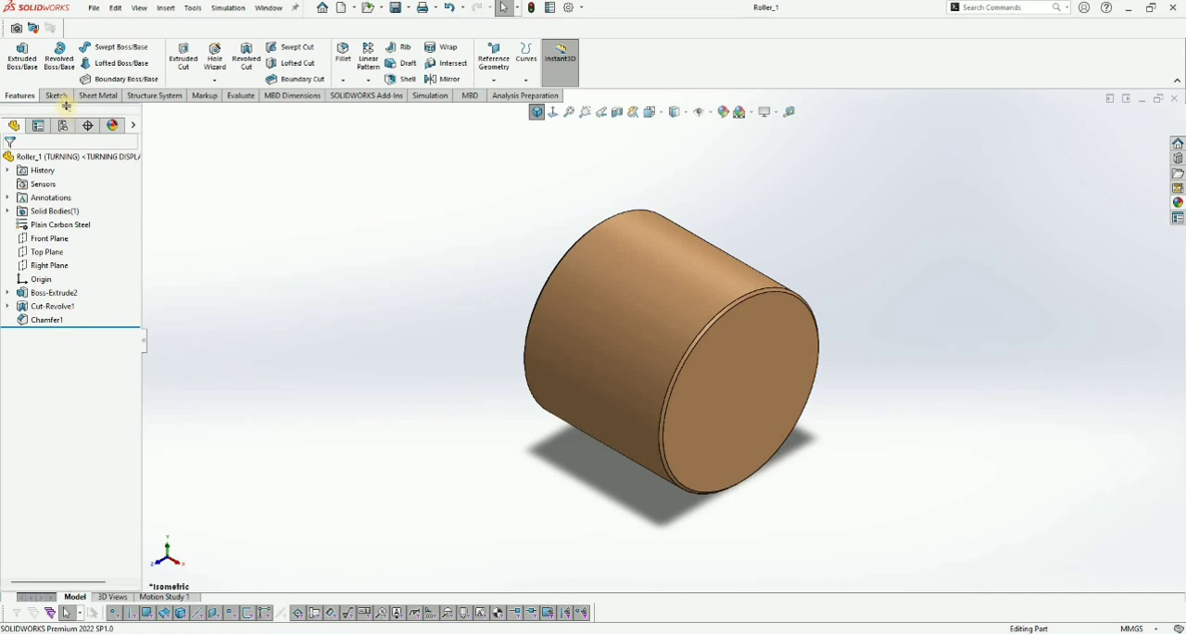
pyautogui.click(52, 266)
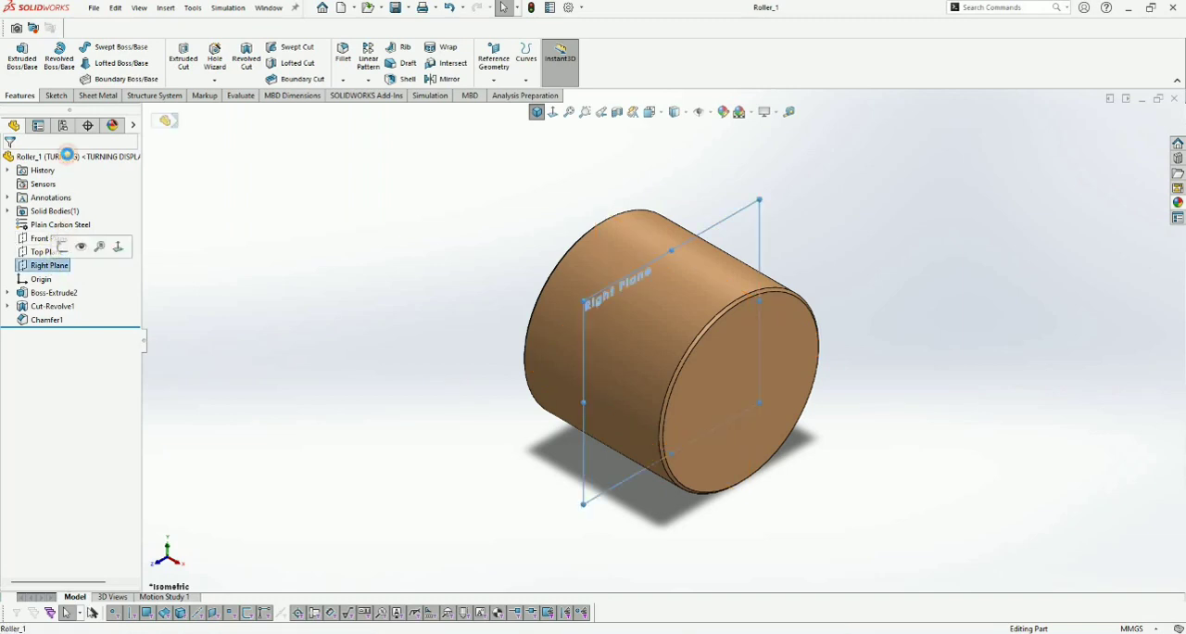
pyautogui.hotkey('ctrl', '8')
pyautogui.click(104, 46)
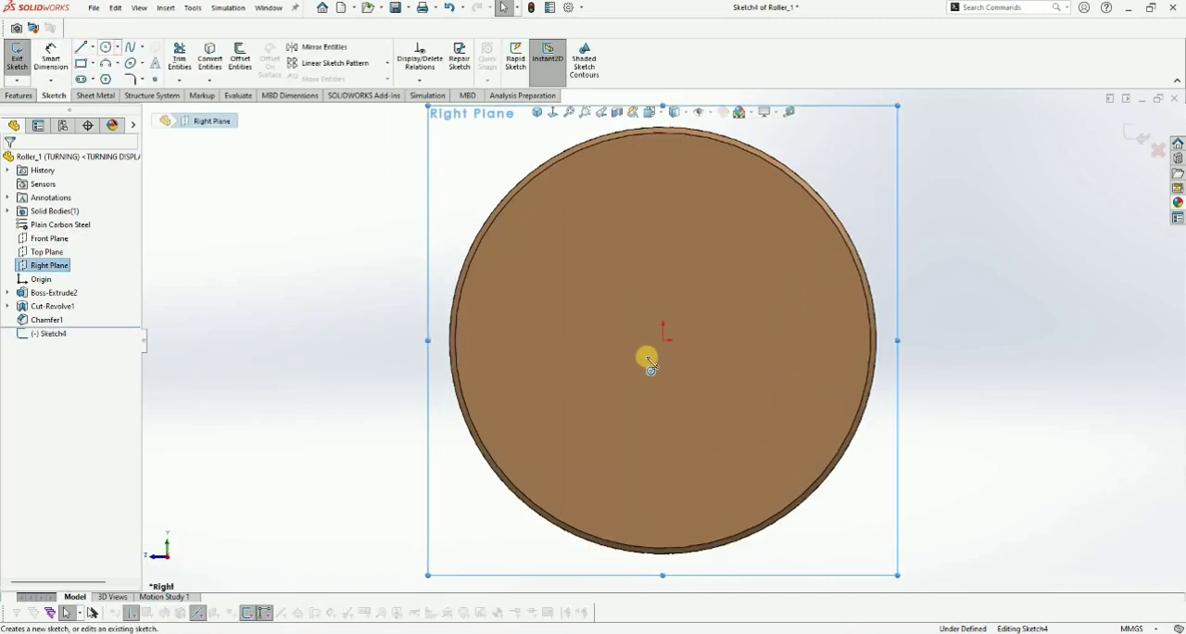
pyautogui.click(663, 339)
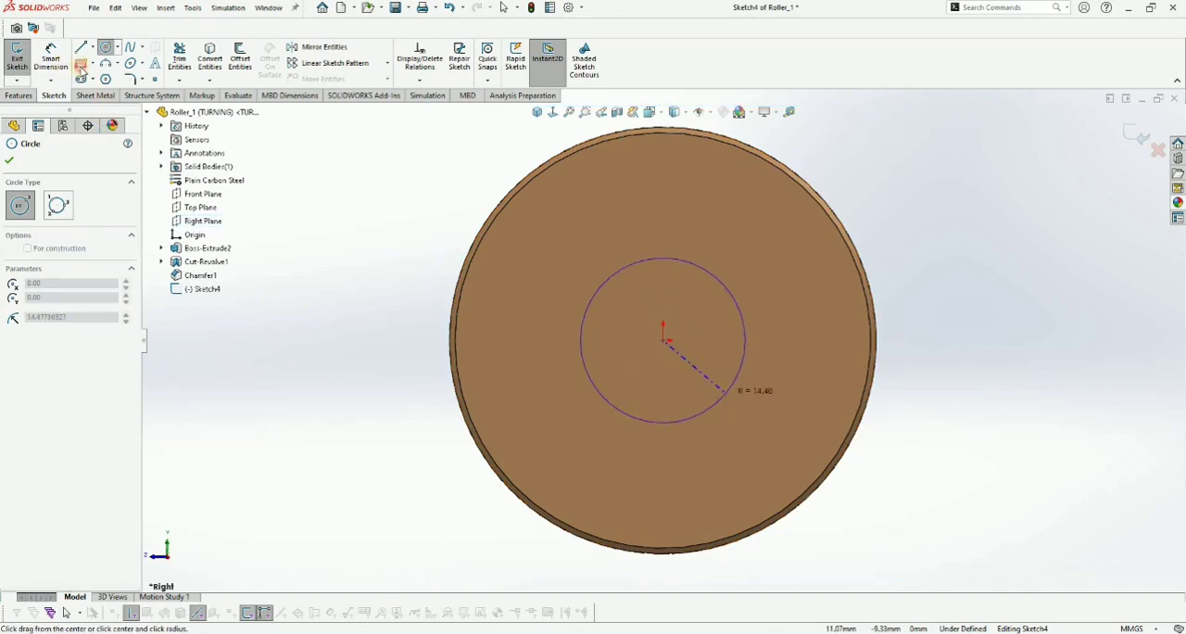
pyautogui.click(733, 384)
# - Dimension the circle's diameter and set it to 20 mm
pyautogui.moveTo(693, 267); pyautogui.dragTo(705, 236, button='right')
pyautogui.click(694, 264)
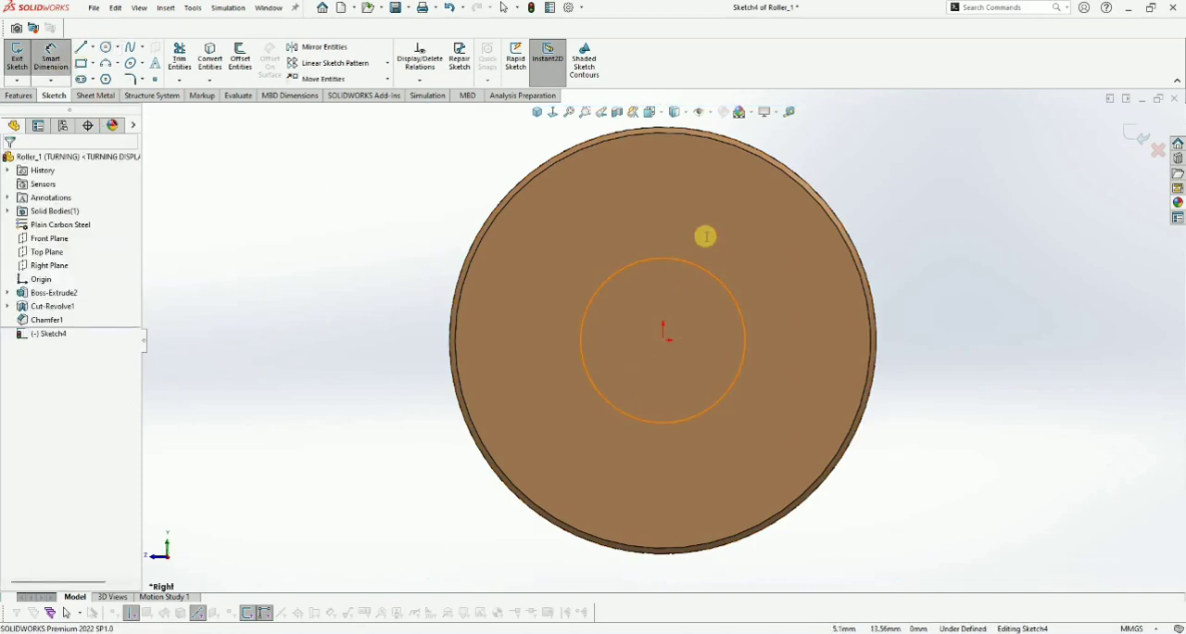
pyautogui.click(706, 235)
pyautogui.write('20')
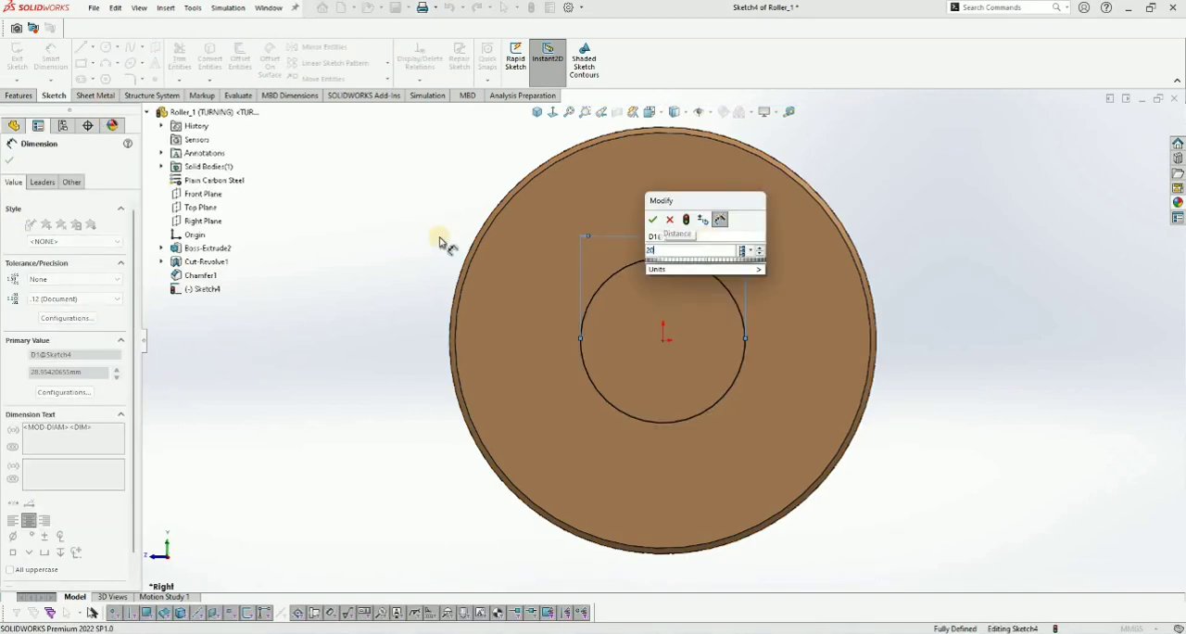
pyautogui.press('Return')
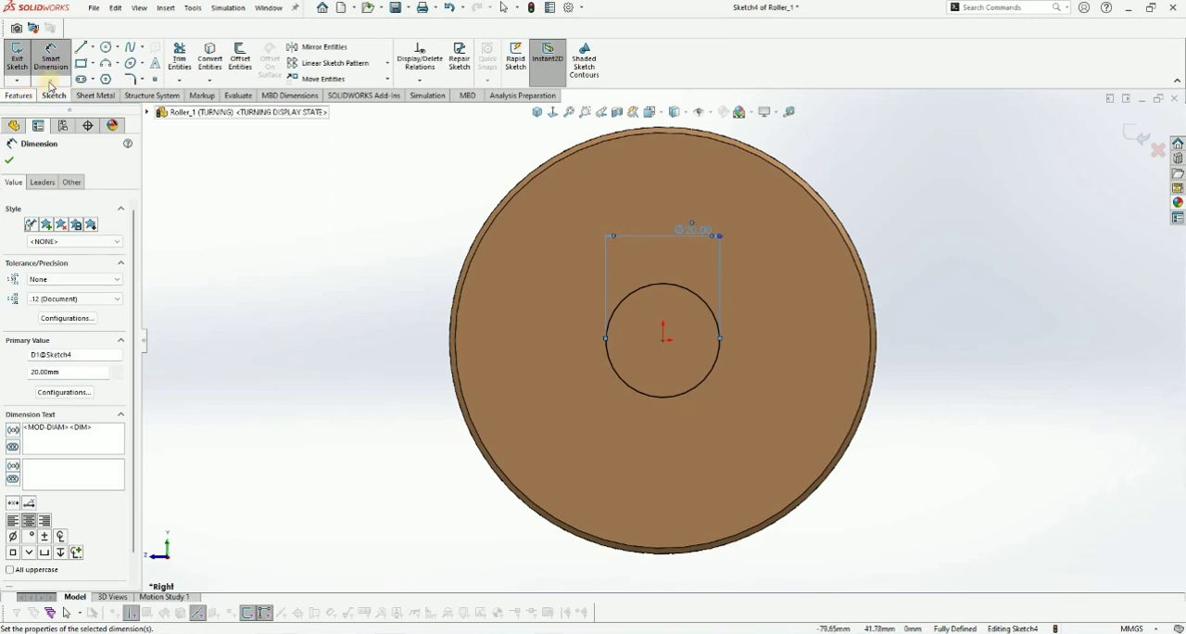
# - Cut the circle through the roller as a mid-plane Extruded Cut with a 70 mm depth
pyautogui.click(19, 95)
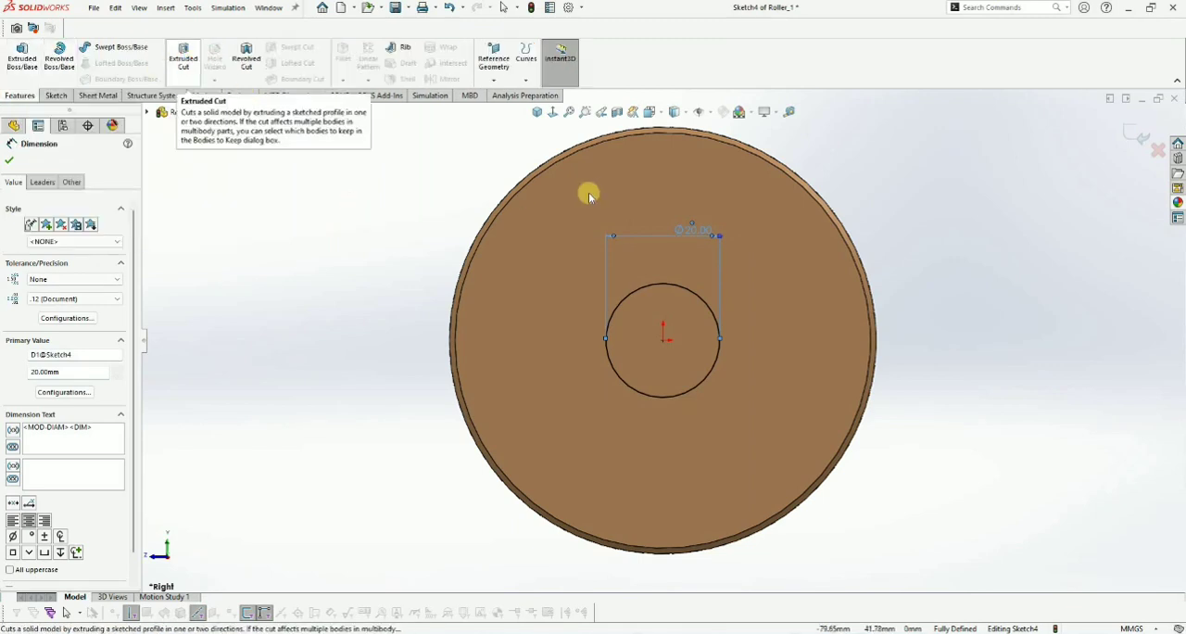
pyautogui.click(537, 113)
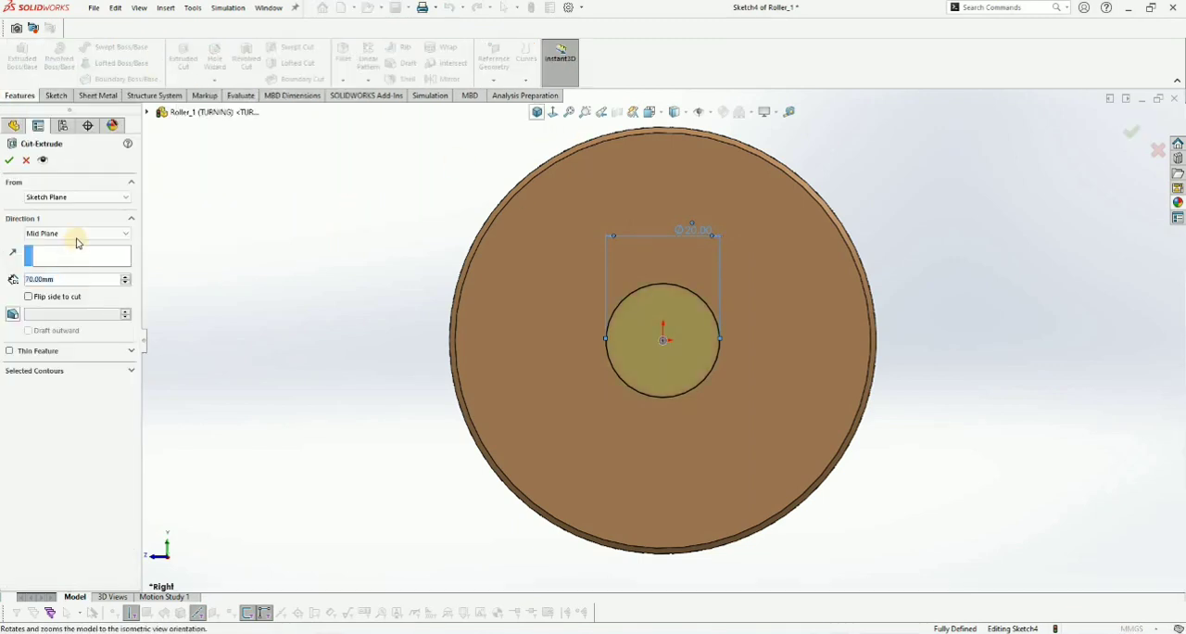
pyautogui.click(363, 214)
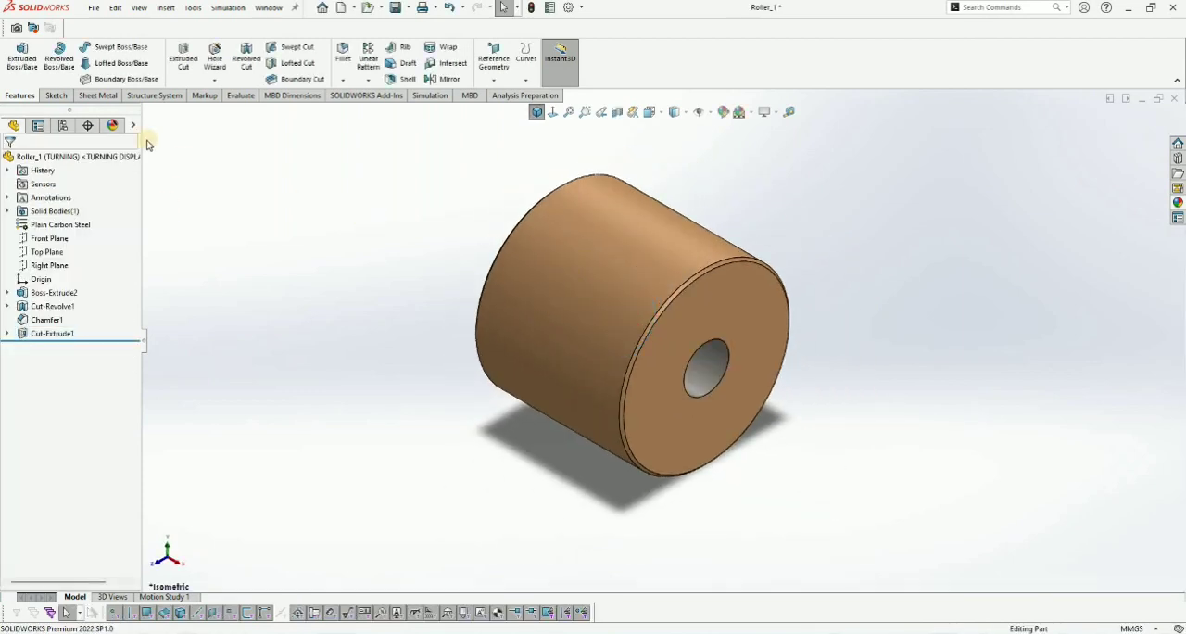
pyautogui.press('f')
# - Extend the orange carbon steel appearance to the Cut-Extrude1 feature so it covers the central bore
pyautogui.click(110, 126)
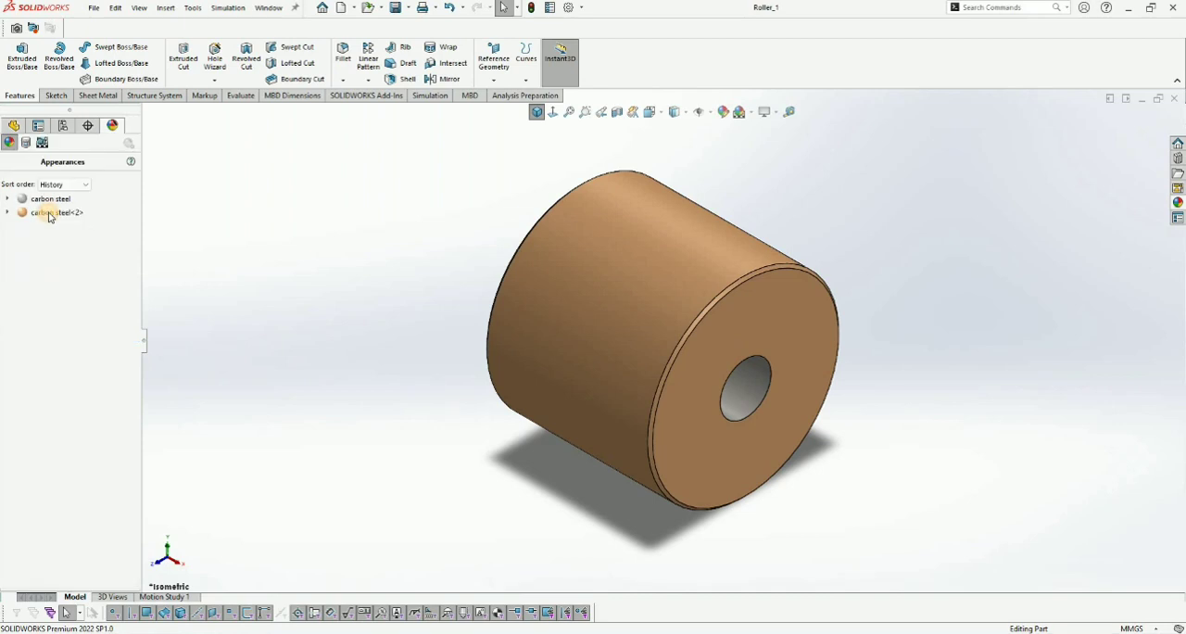
pyautogui.click(56, 215)
pyautogui.rightClick(83, 235)
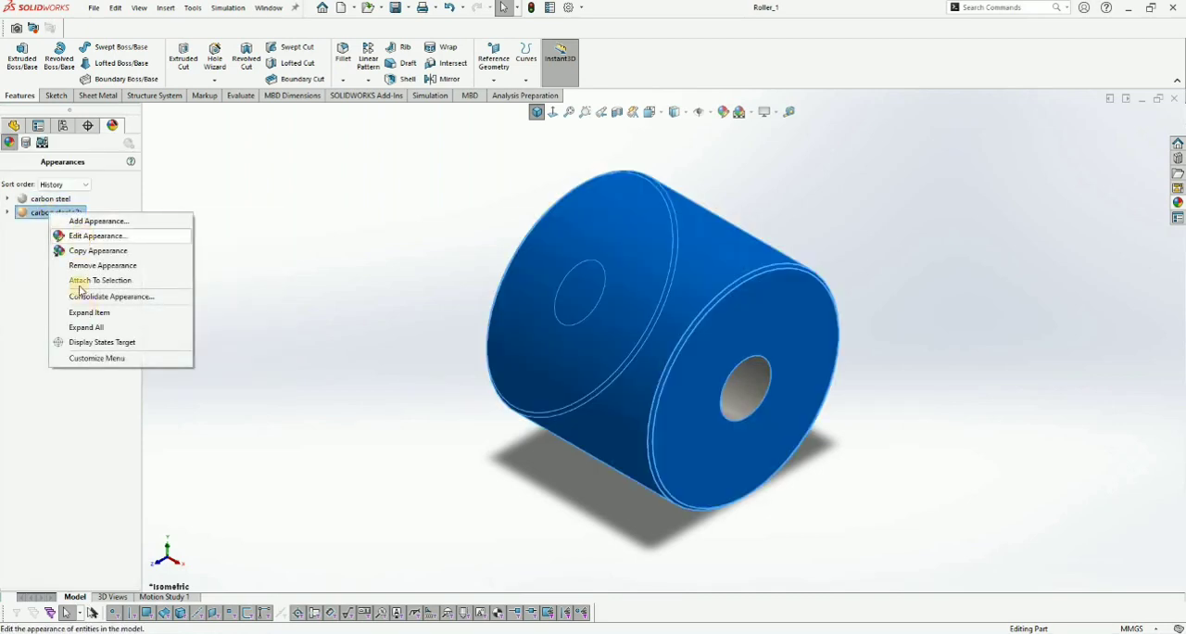
pyautogui.click(83, 236)
pyautogui.click(147, 113)
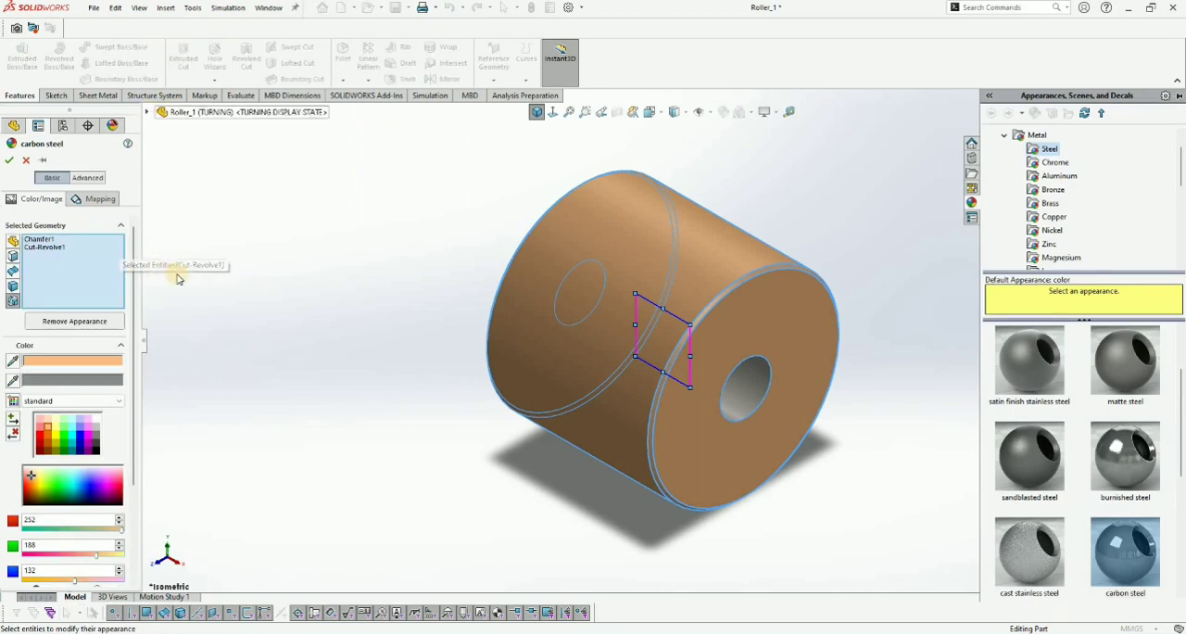
pyautogui.click(12, 158)
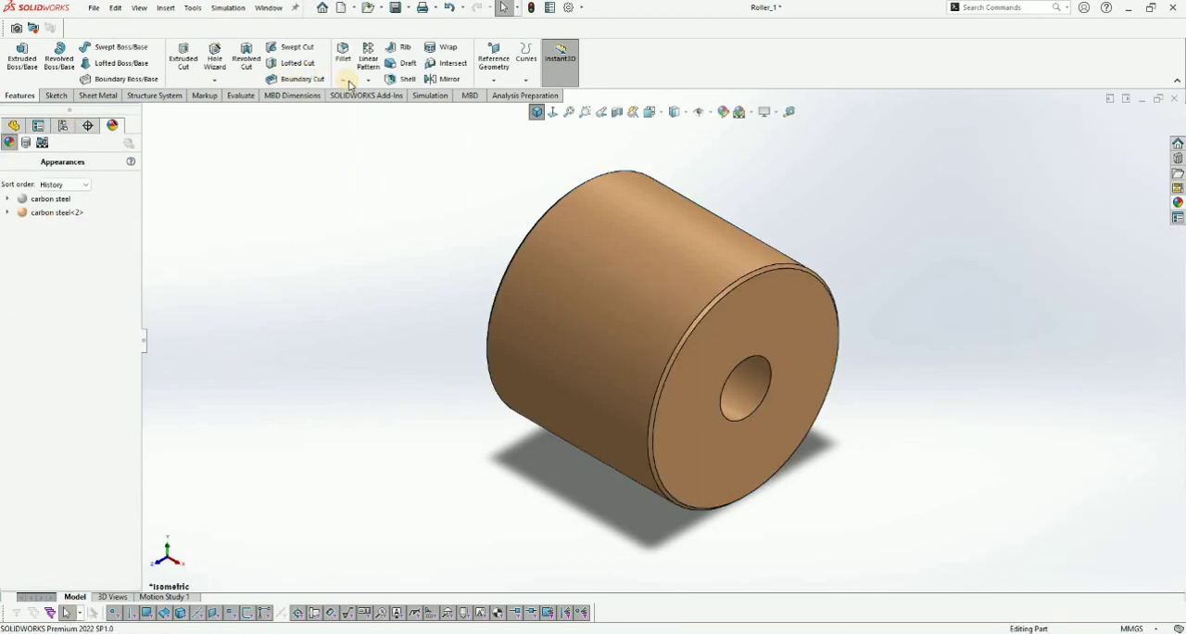
# - Chamfer the circular bore edges on both end faces with a 1 mm distance and a 45-degree angle
pyautogui.click(343, 80)
pyautogui.click(368, 111)
pyautogui.click(734, 372)
pyautogui.moveTo(563, 332); pyautogui.dragTo(669, 349, button='middle')
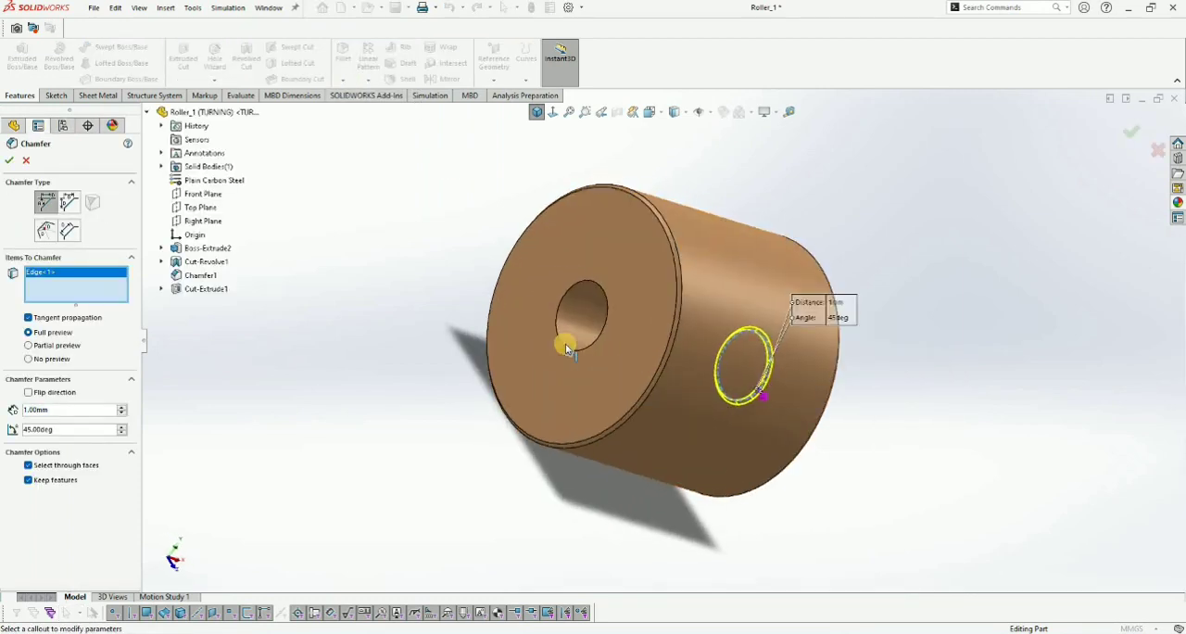
pyautogui.click(571, 348)
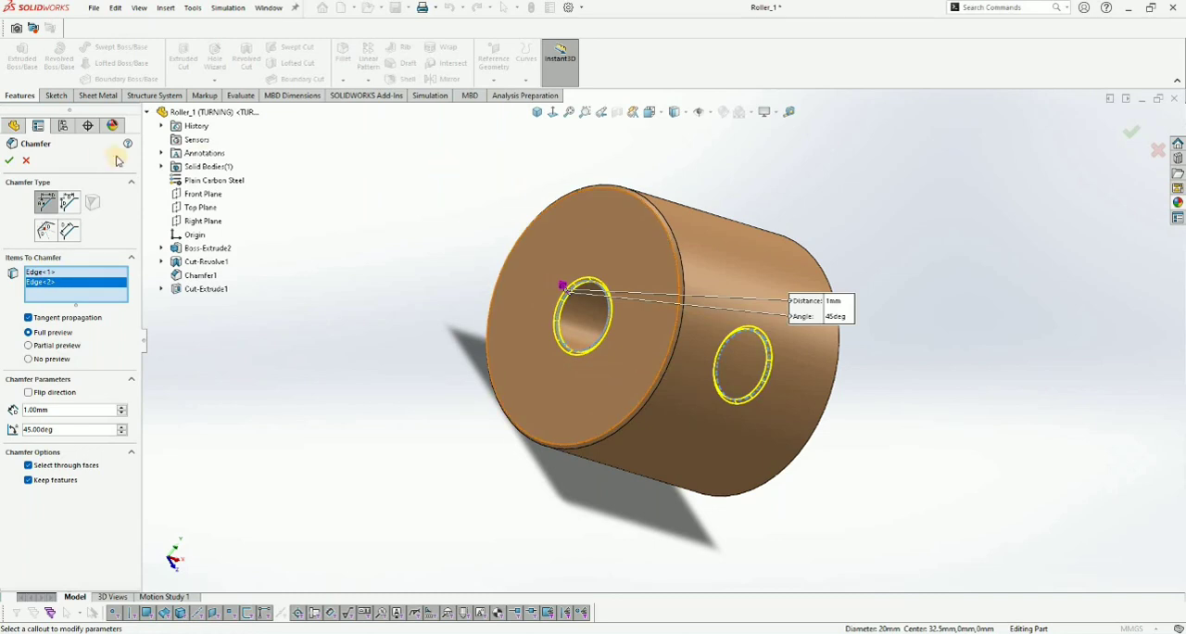
pyautogui.moveTo(450, 164); pyautogui.dragTo(259, 168, button='middle')
pyautogui.press('Return')
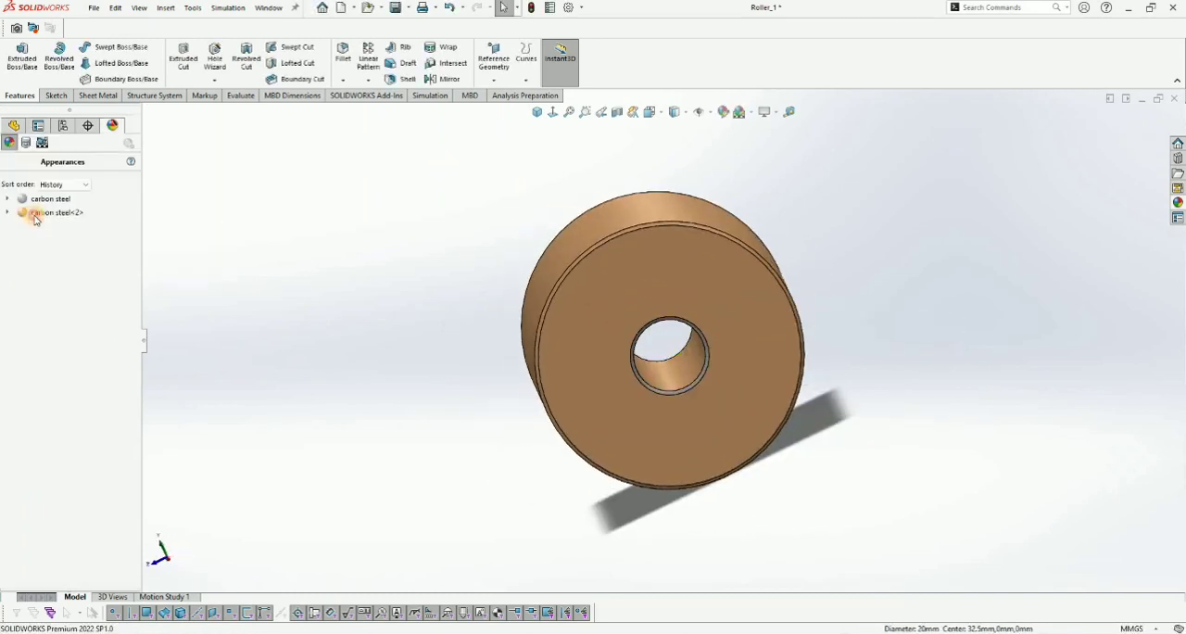
# - Extend the orange carbon steel appearance to the Chamfer2 feature and return to the isometric view
pyautogui.click(53, 213)
pyautogui.rightClick(47, 212)
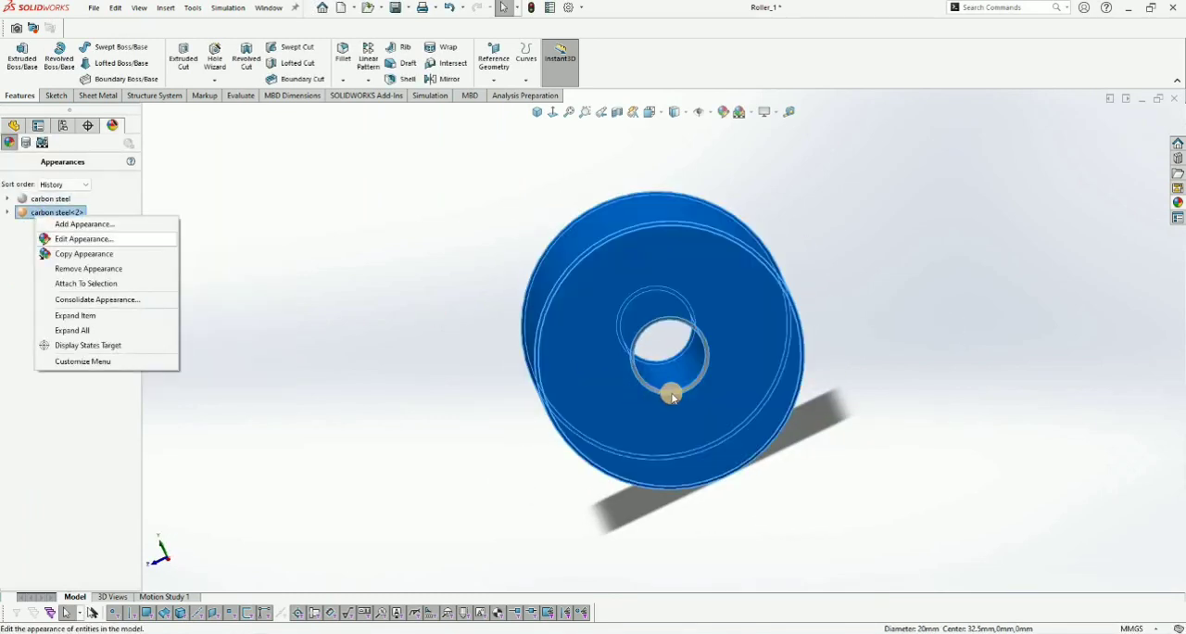
pyautogui.click(74, 229)
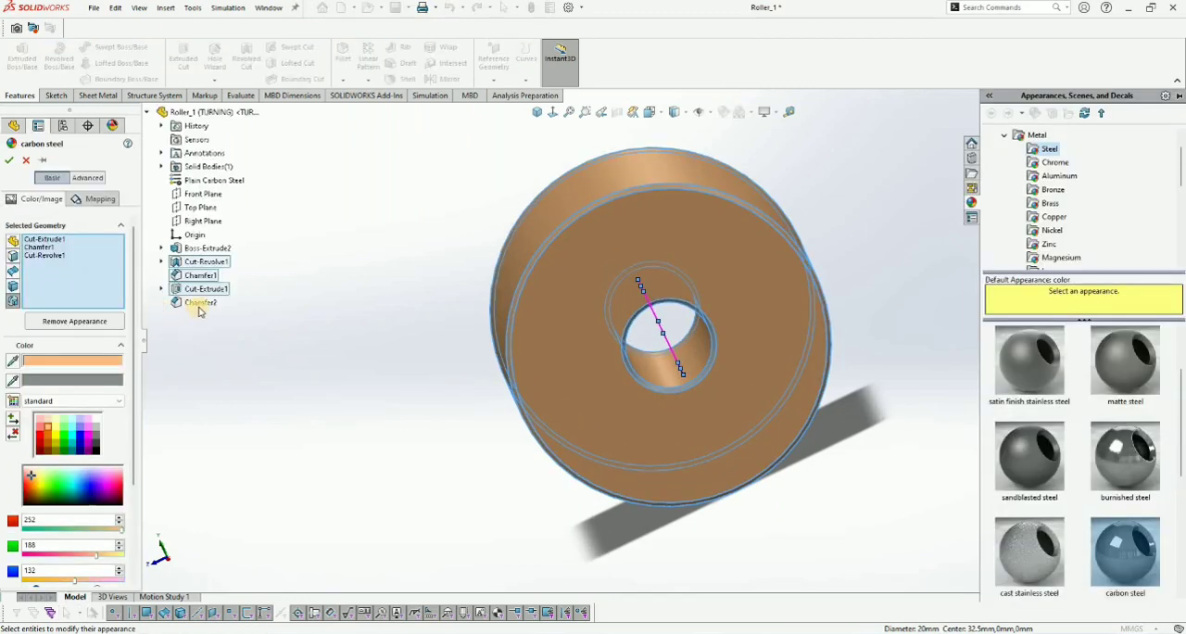
pyautogui.click(8, 164)
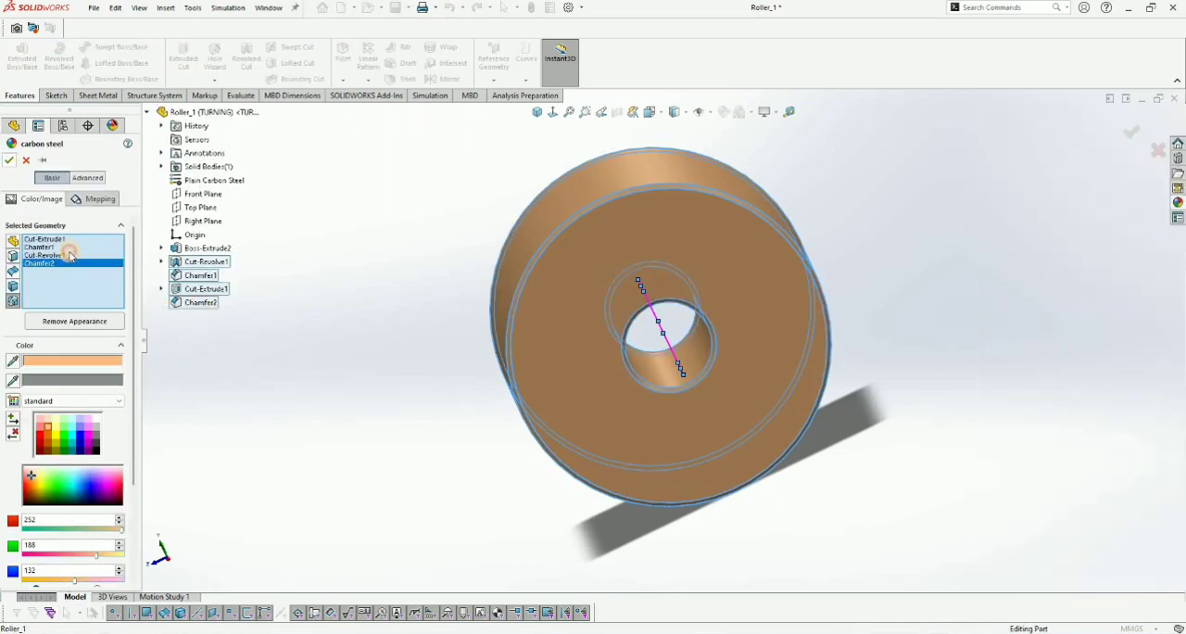
pyautogui.click(8, 159)
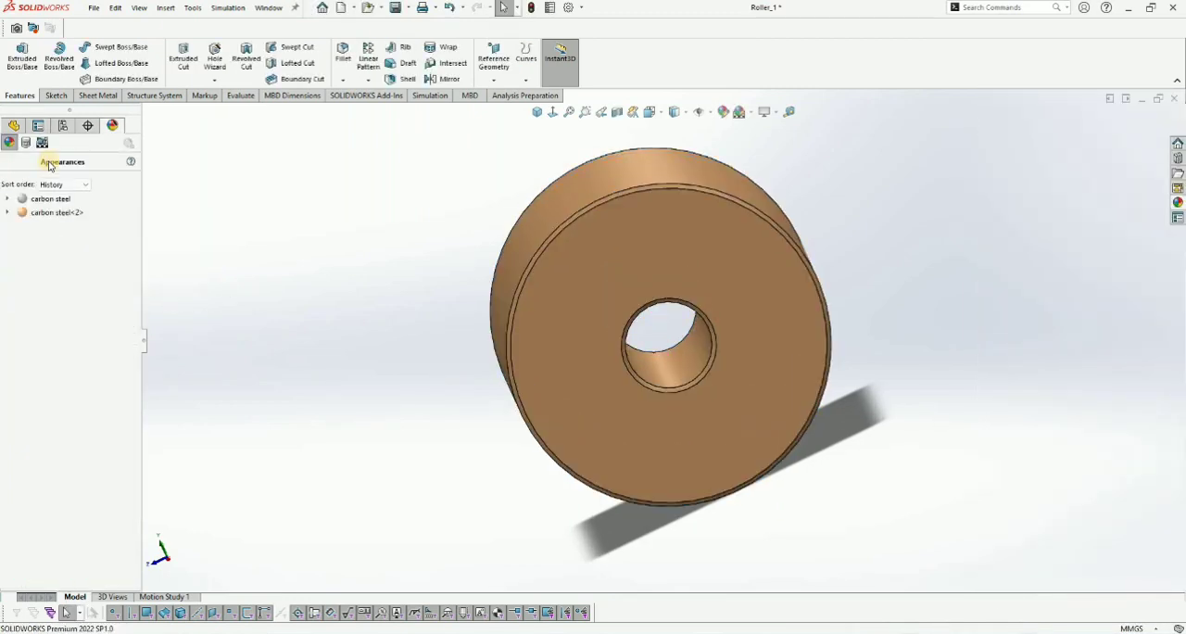
pyautogui.click(473, 165)
pyautogui.click(536, 113)
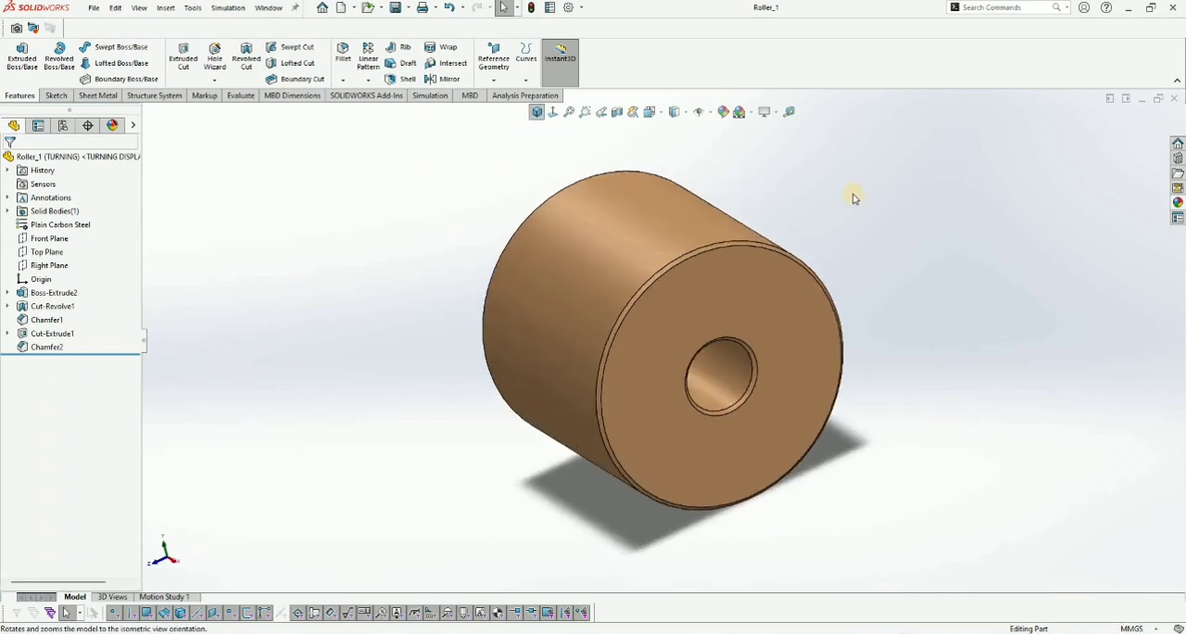
# - Add a new configuration named TURNING 2 to the part
pyautogui.scroll(2, 783, 267)
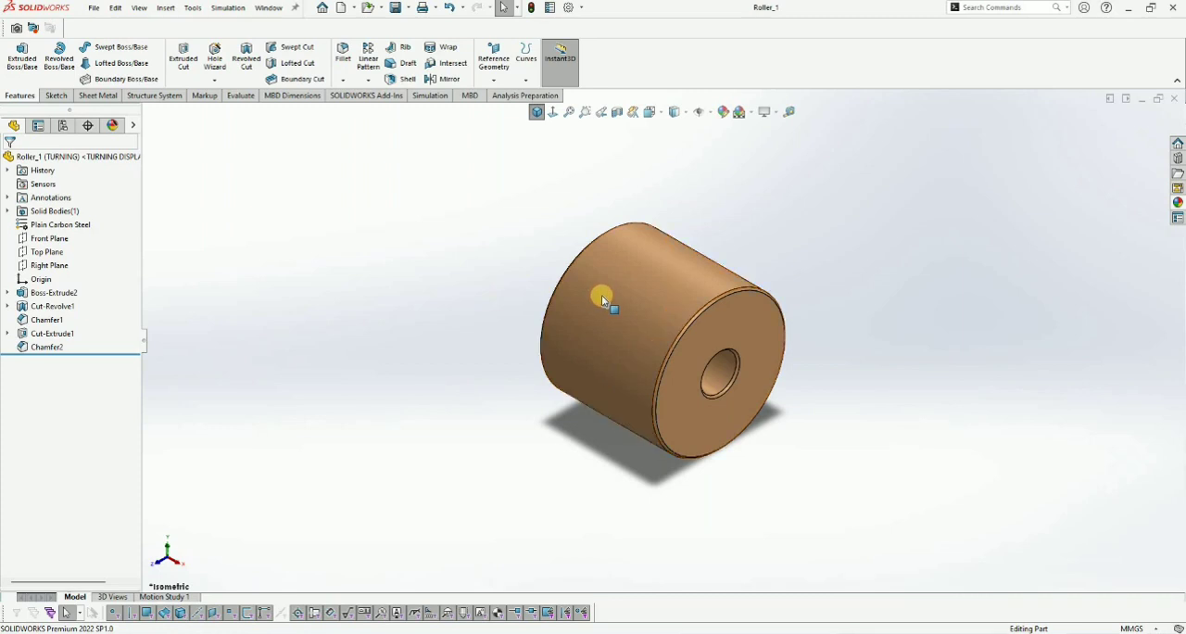
pyautogui.scroll(-1, 583, 278)
pyautogui.scroll(1, 525, 232)
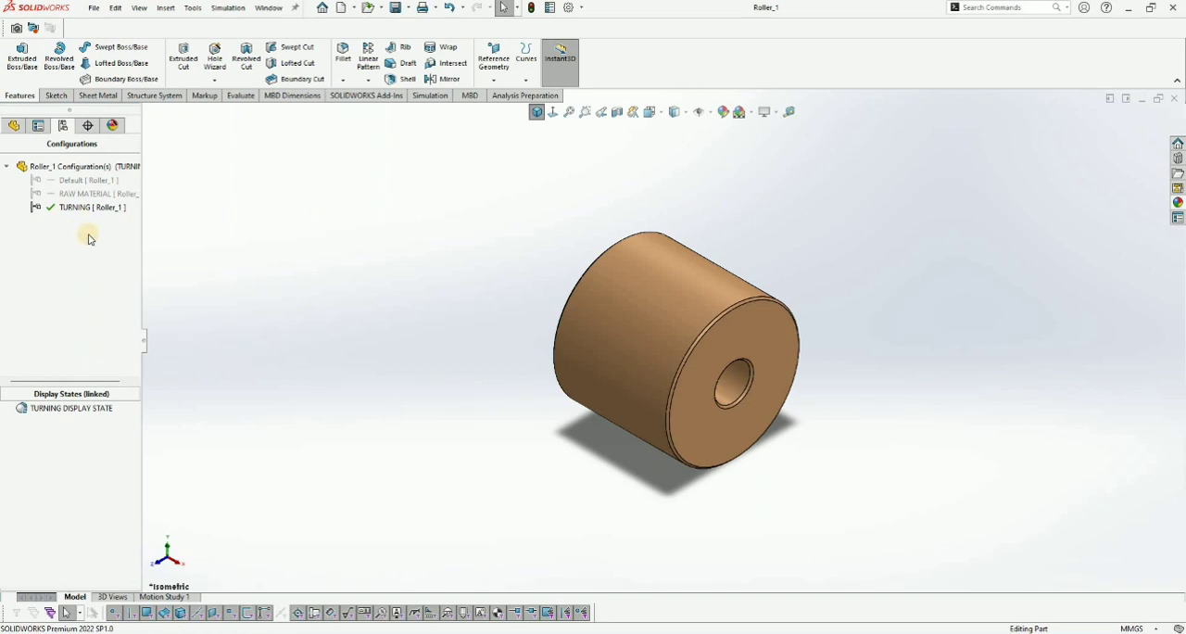
pyautogui.rightClick(90, 239)
pyautogui.click(130, 238)
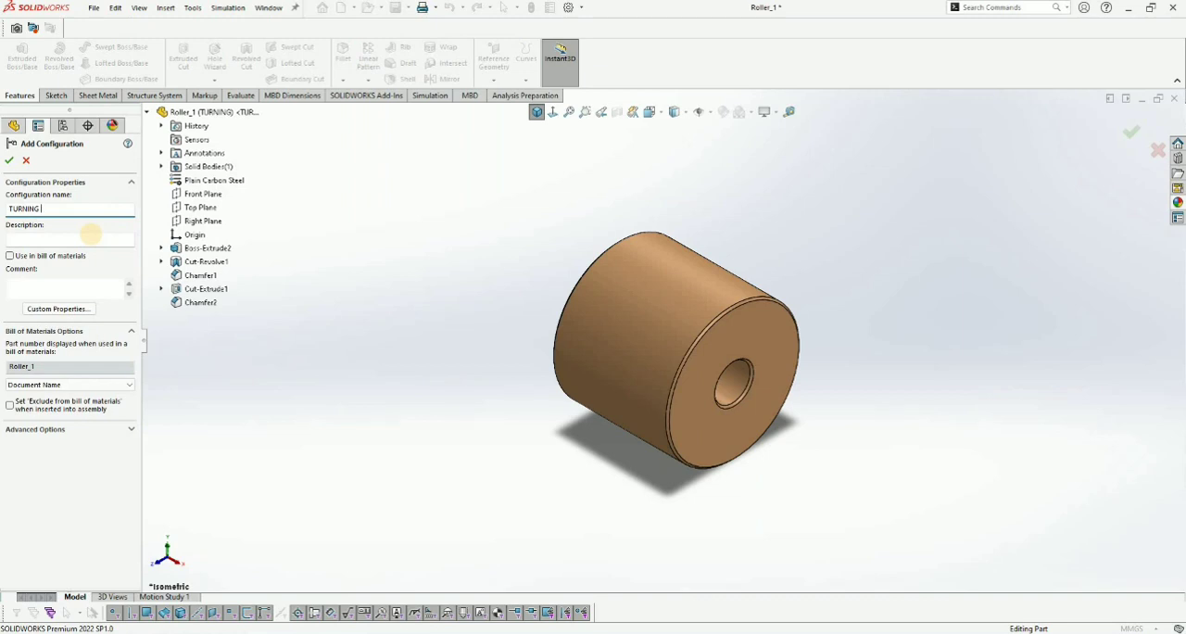
pyautogui.press('Return')
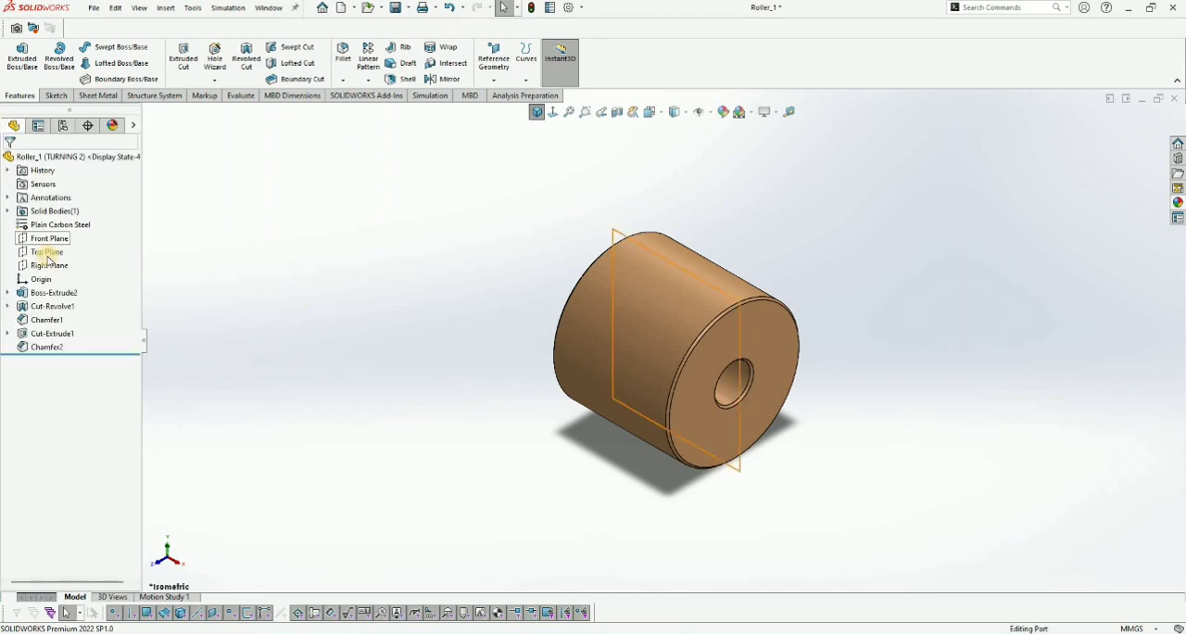
# - Start a sketch on the Top Plane and draw a horizontal construction centerline through the origin across the roller's full width
pyautogui.click(59, 250)
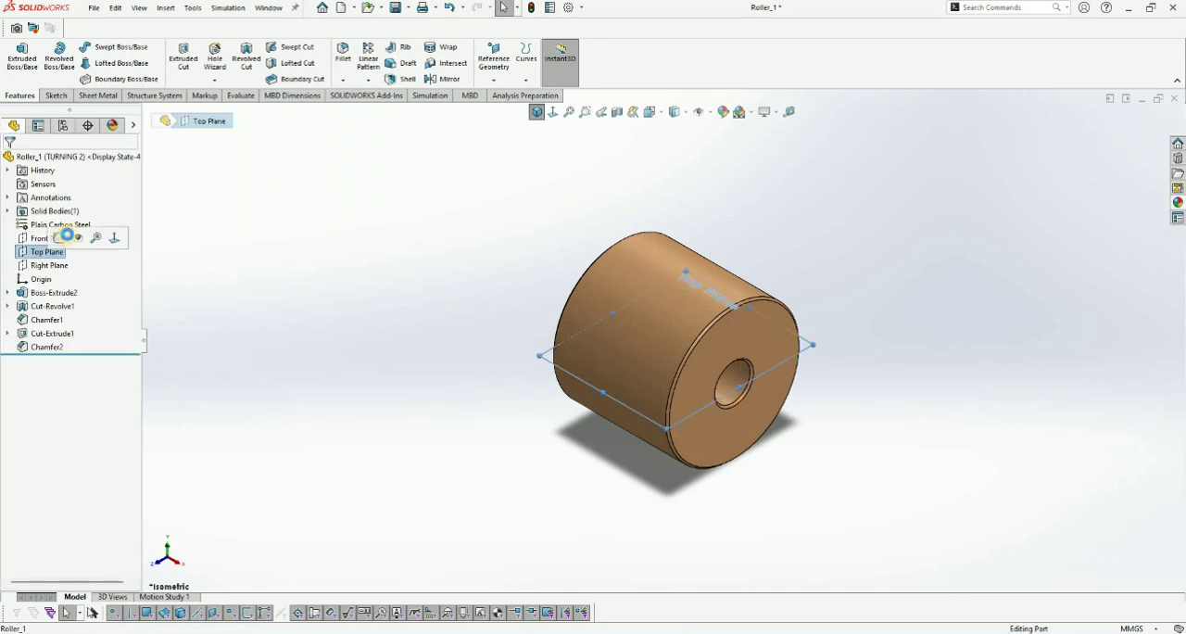
pyautogui.click(62, 237)
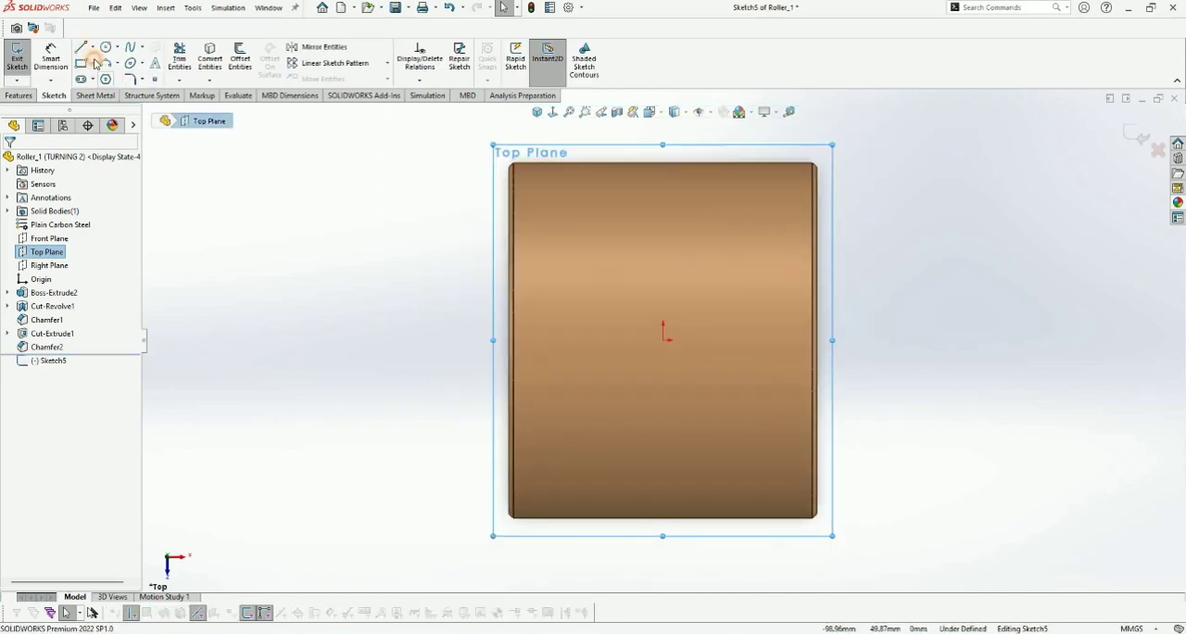
pyautogui.click(93, 47)
pyautogui.click(104, 79)
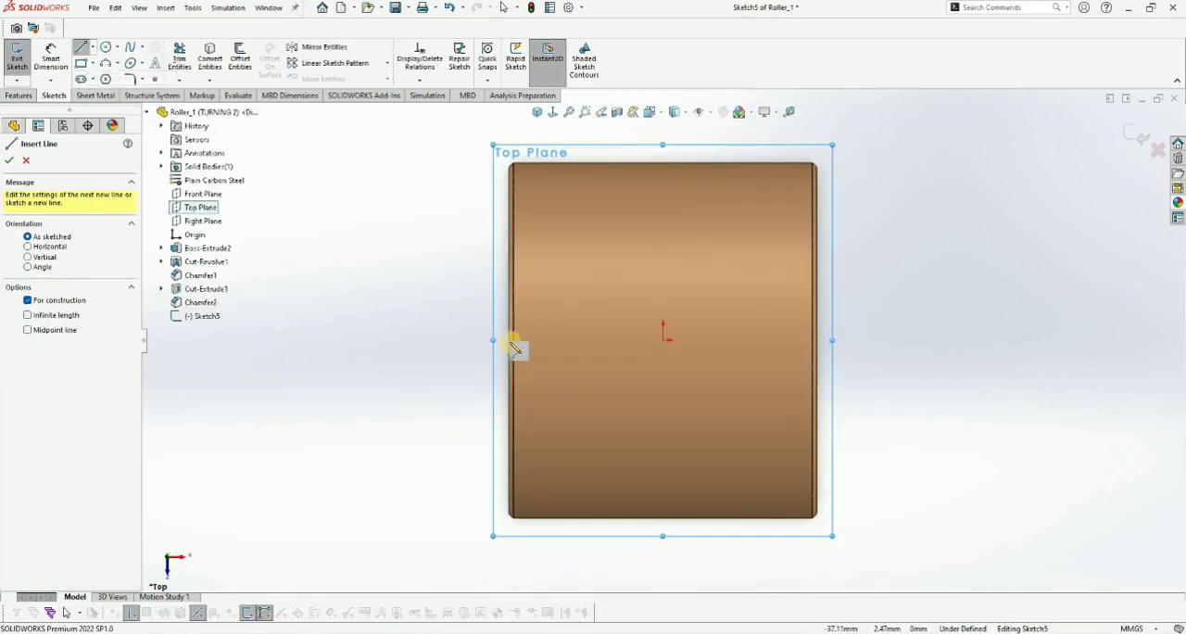
pyautogui.click(510, 339)
pyautogui.click(818, 340)
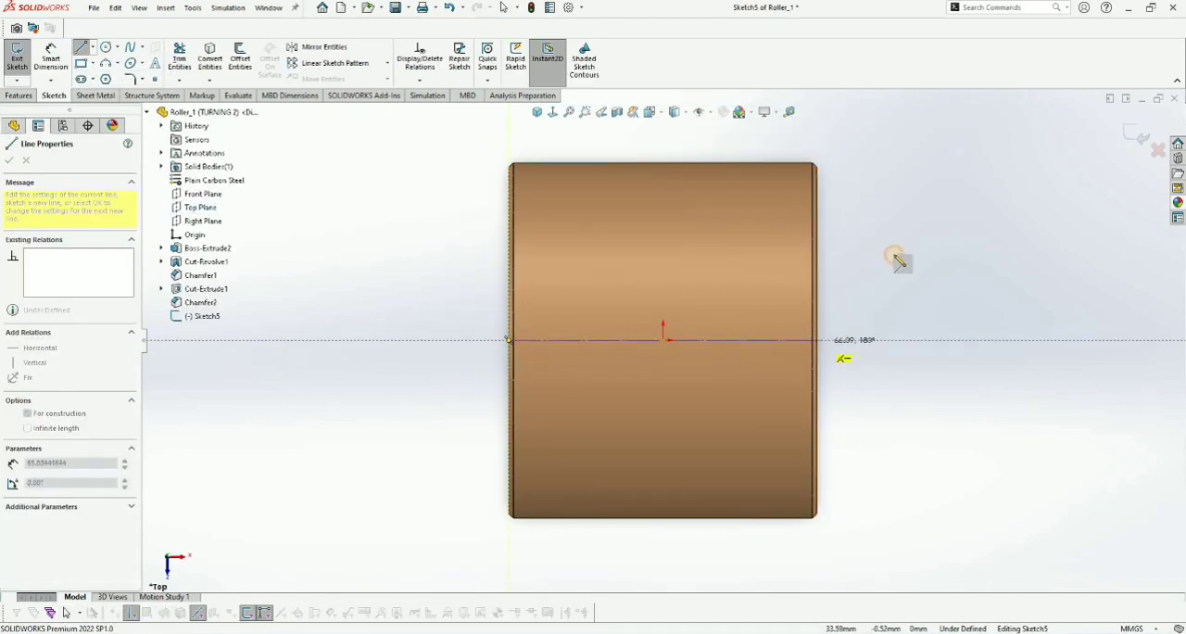
pyautogui.press('Escape')
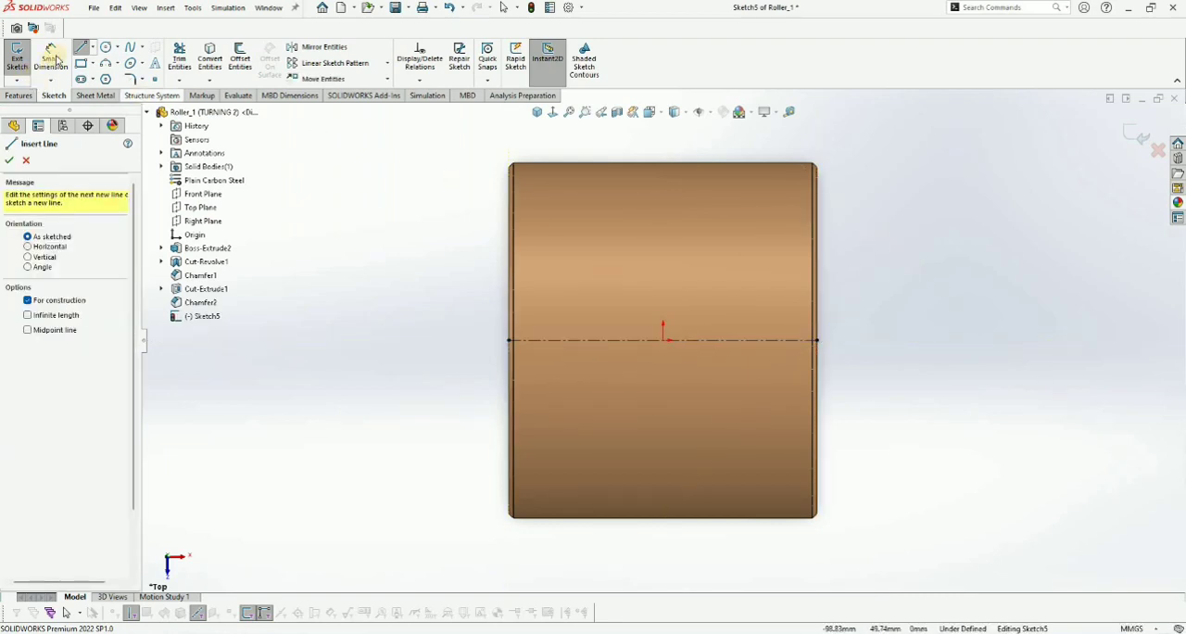
# - Sketch the outer profile from the centerline's left end up to the roller's corner, across the upper edge, and down to the centerline's right end
pyautogui.click(90, 50)
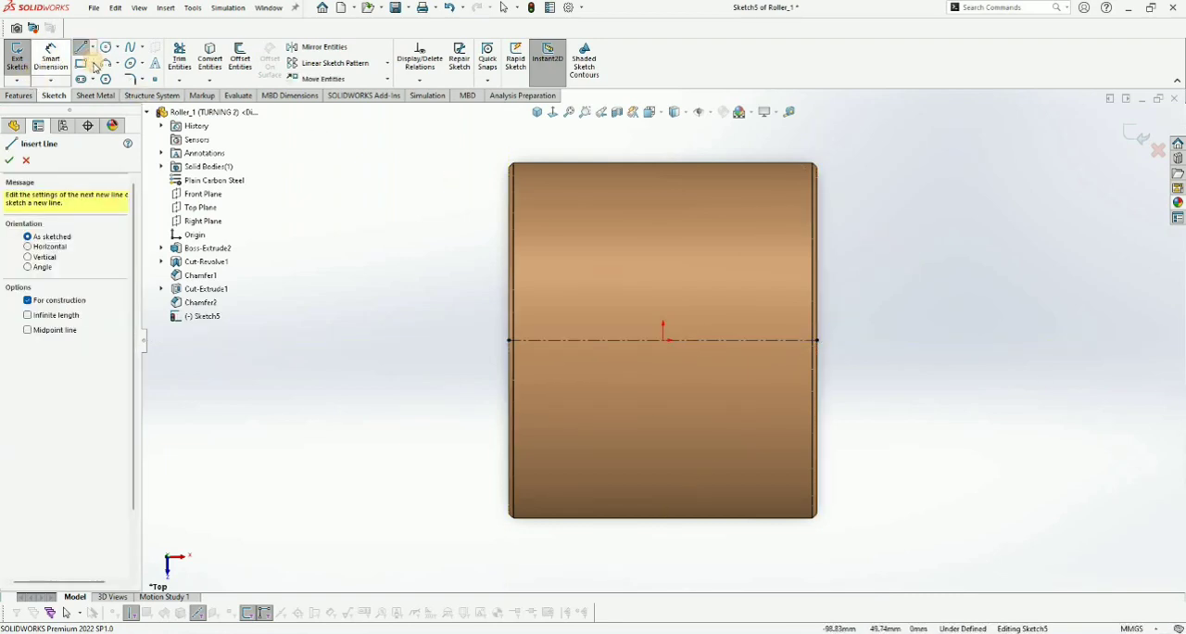
pyautogui.click(510, 341)
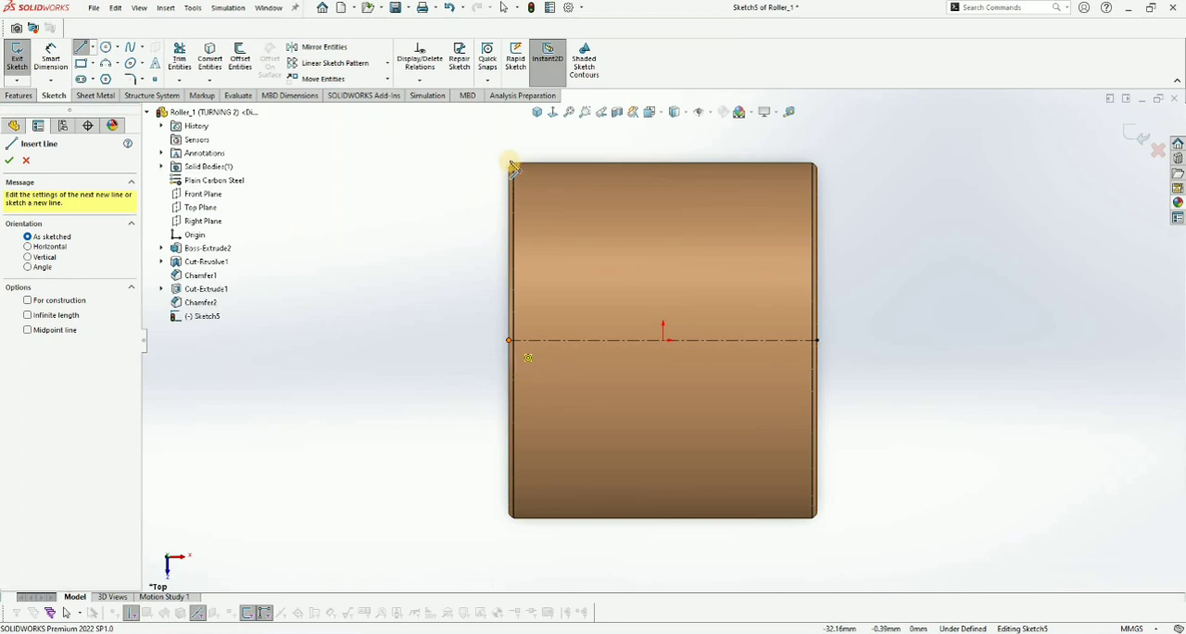
pyautogui.click(513, 166)
pyautogui.scroll(2, 556, 257)
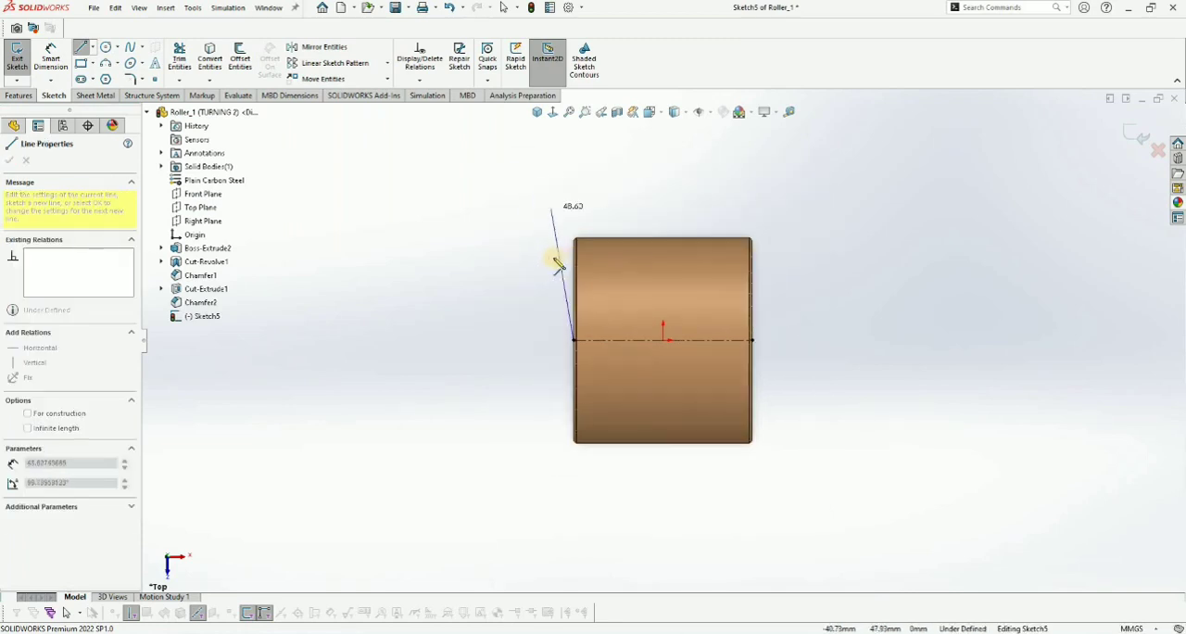
pyautogui.scroll(-4, 560, 267)
pyautogui.scroll(-2, 558, 267)
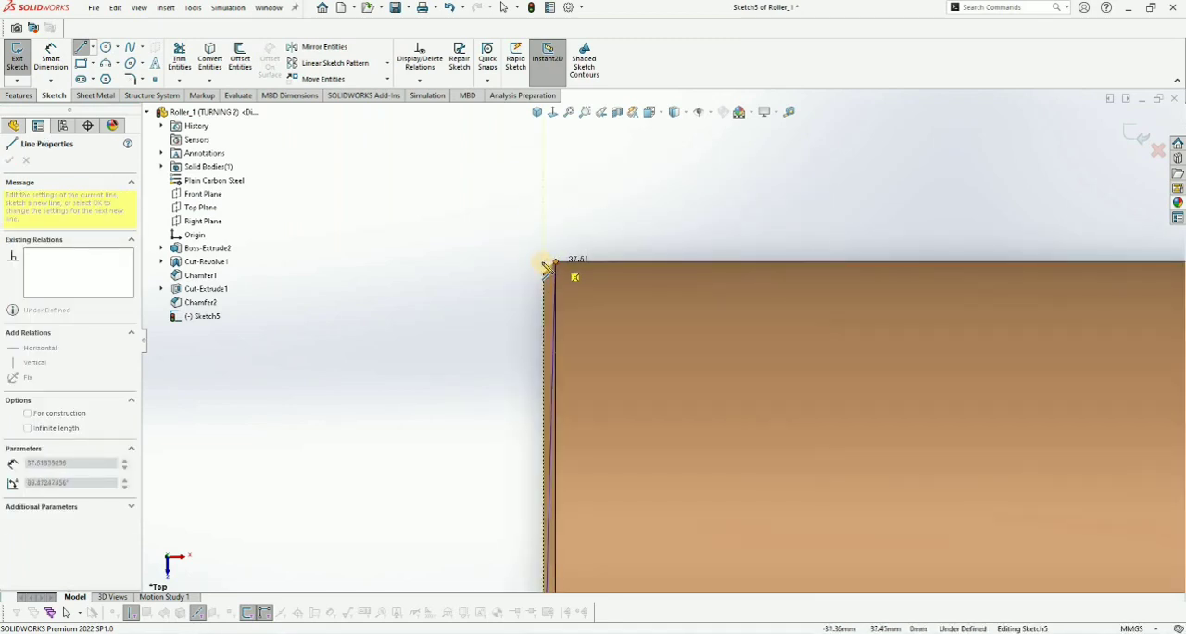
pyautogui.click(522, 271)
pyautogui.scroll(2, 889, 310)
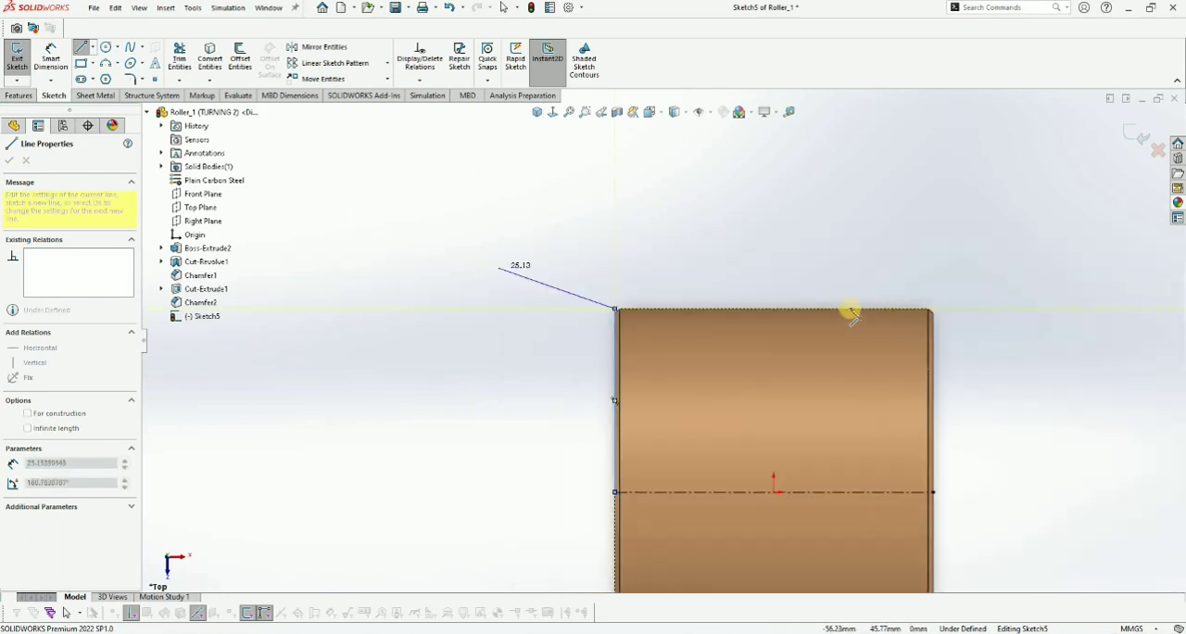
pyautogui.scroll(-3, 842, 324)
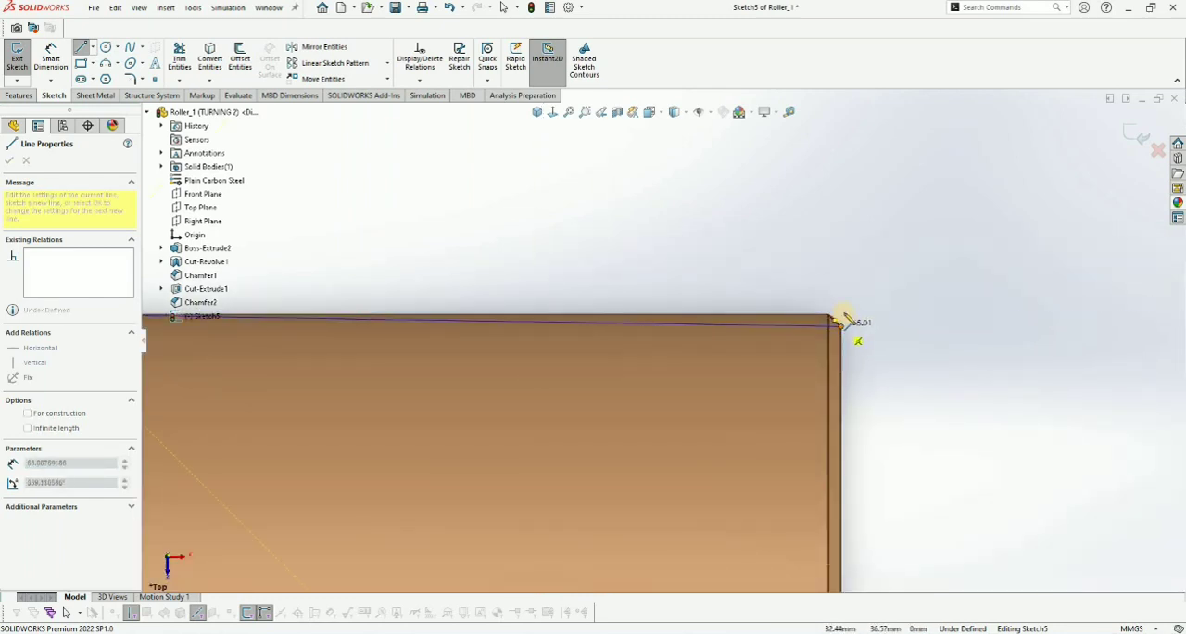
pyautogui.click(837, 289)
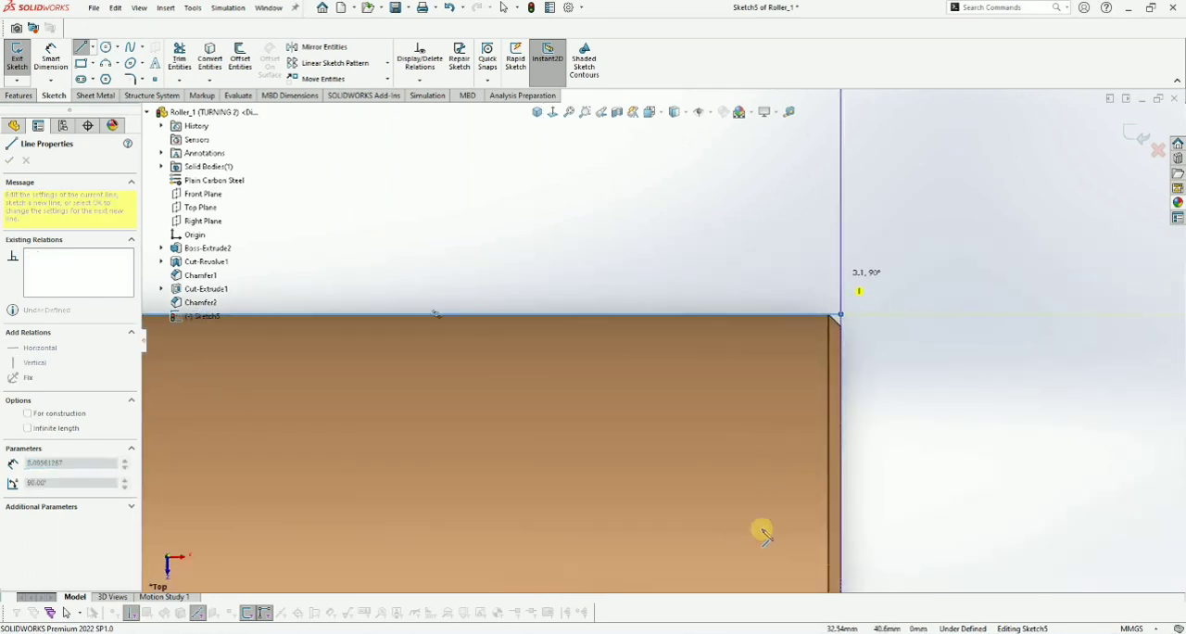
pyautogui.scroll(3, 754, 510)
pyautogui.scroll(-5, 715, 321)
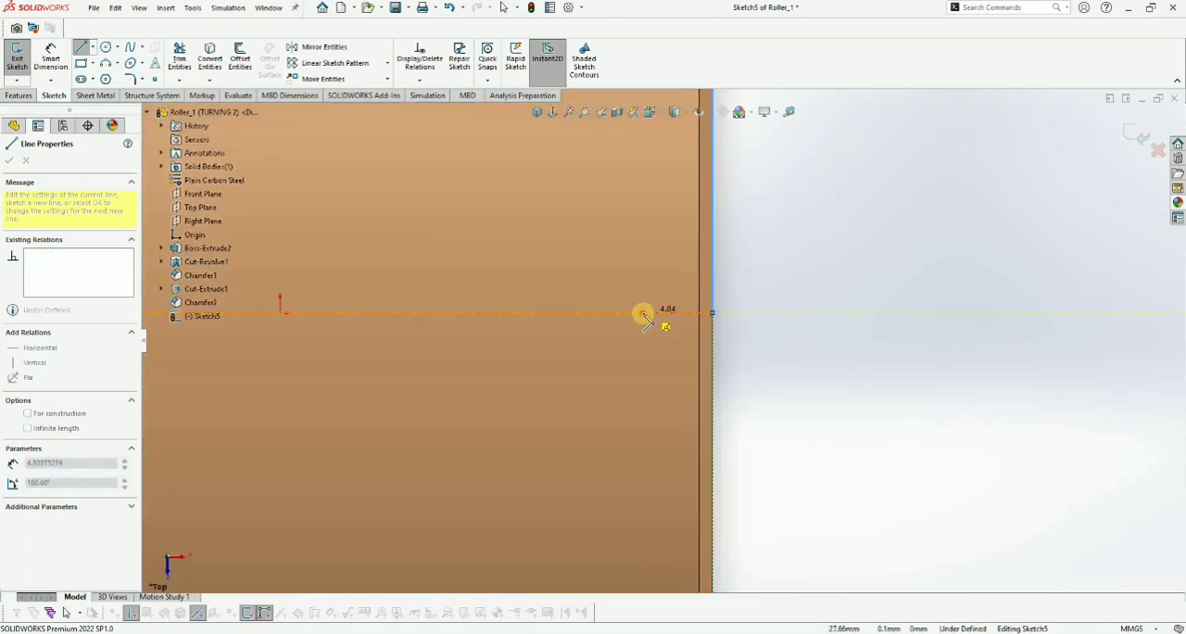
# - Close the profile with an inner outline about 32 mm high, inset from both side faces and joined to the centerline's ends
pyautogui.scroll(5, 660, 233)
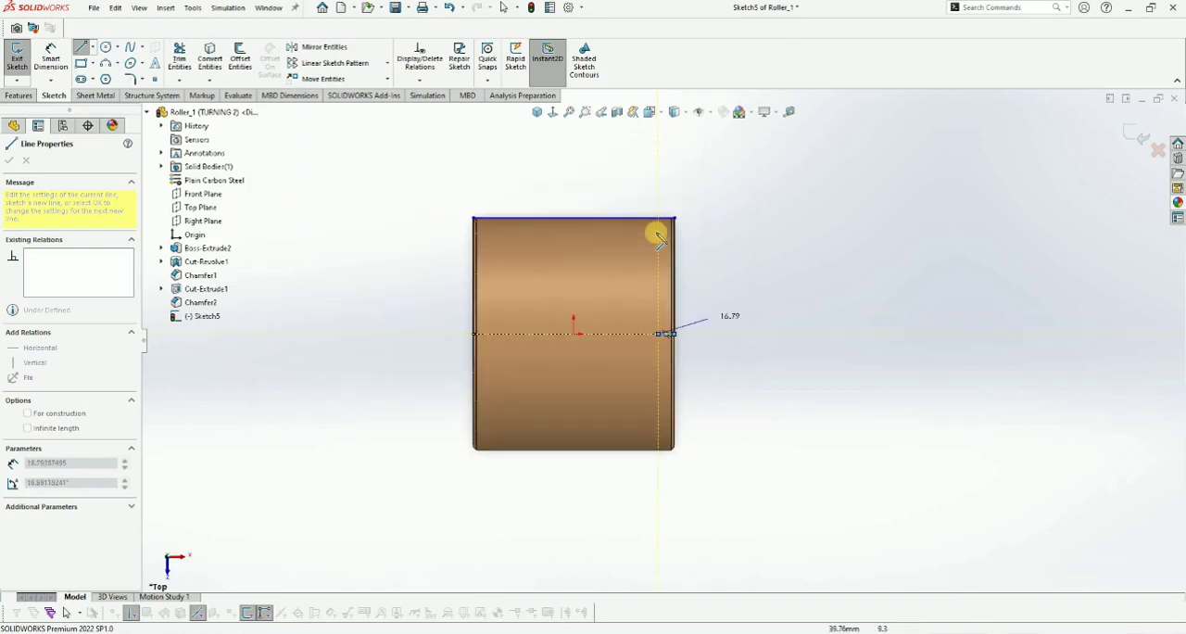
pyautogui.click(483, 235)
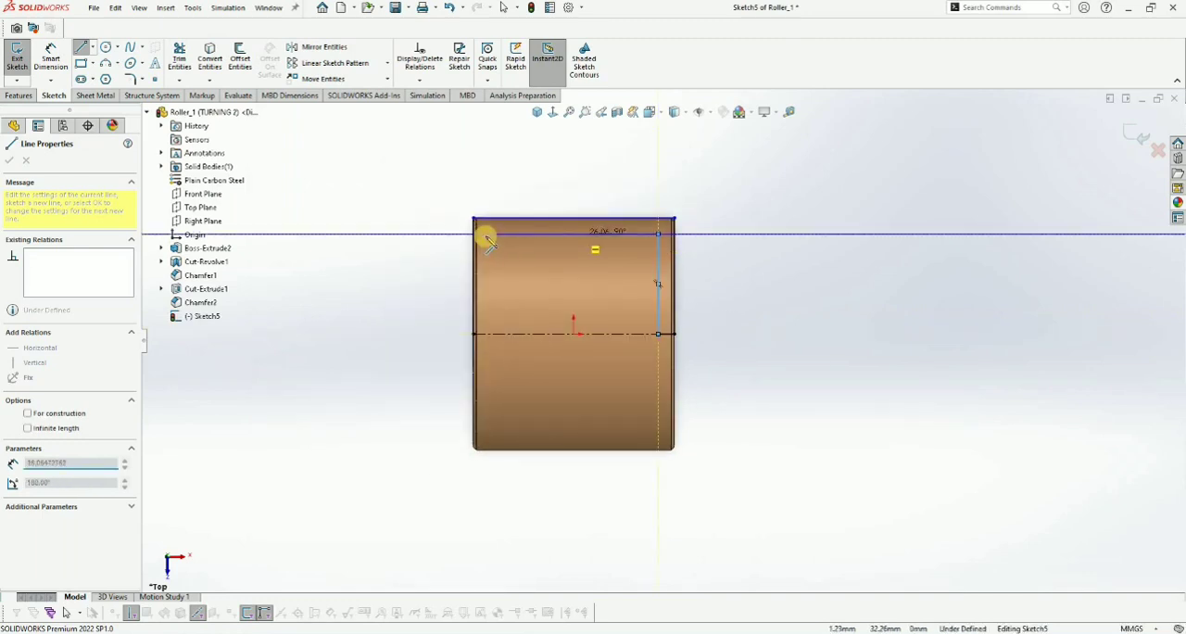
pyautogui.click(484, 334)
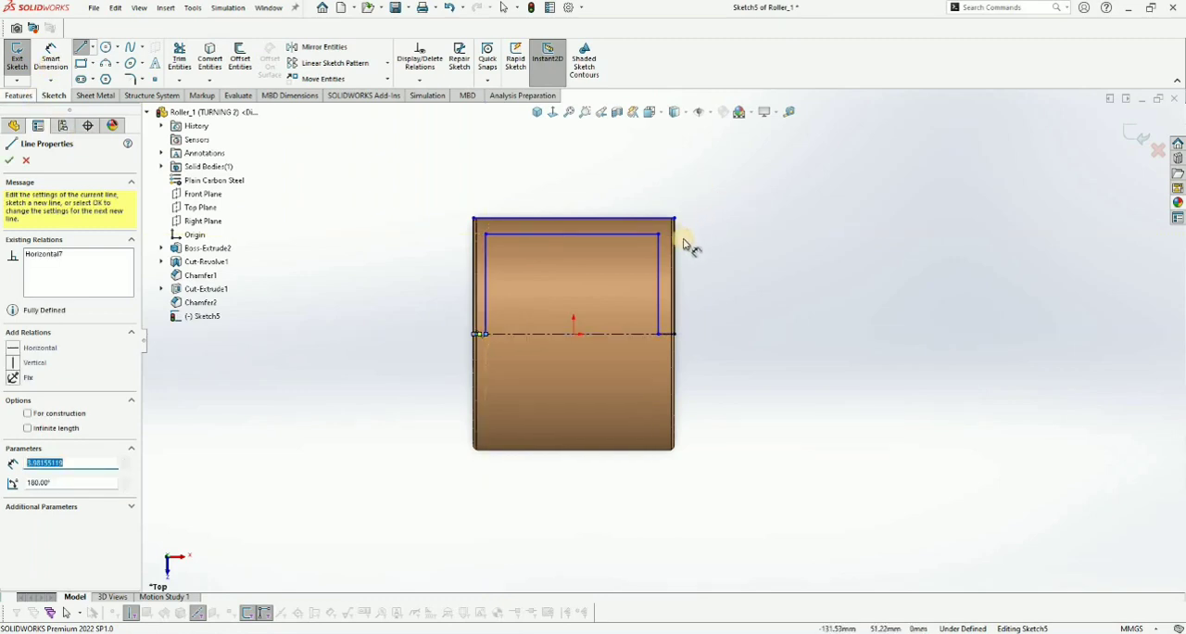
pyautogui.press('Escape')
# - Dimension the inner outline's offset from the roller's right face as 5 mm, and correct it to 1 mm
pyautogui.scroll(-1, 660, 271)
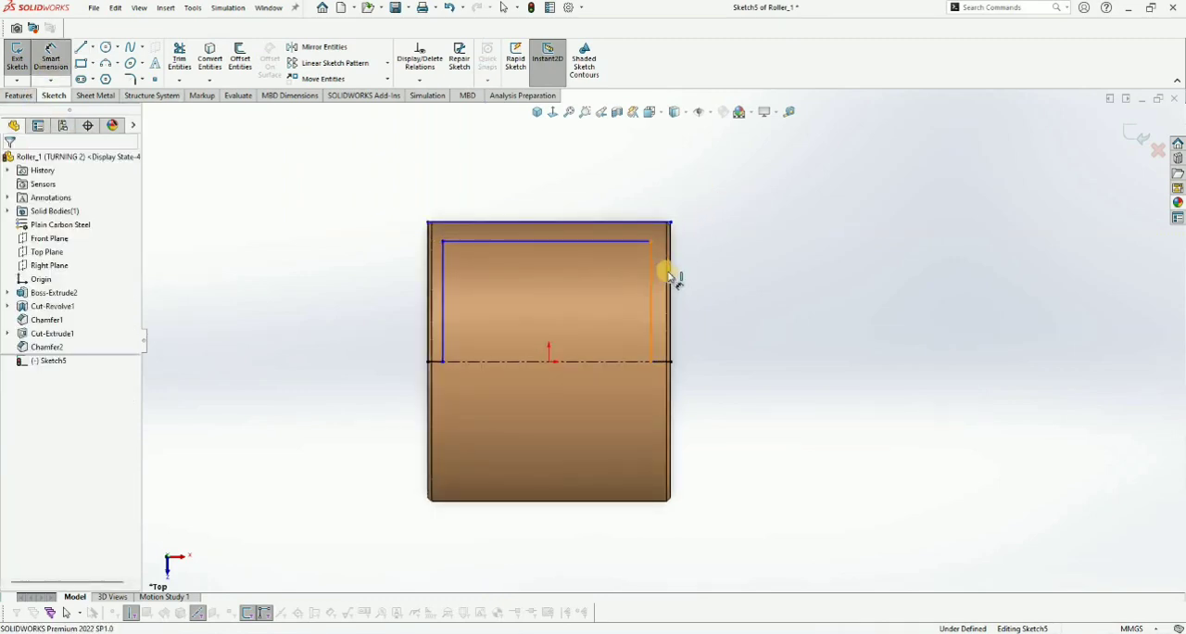
pyautogui.click(669, 277)
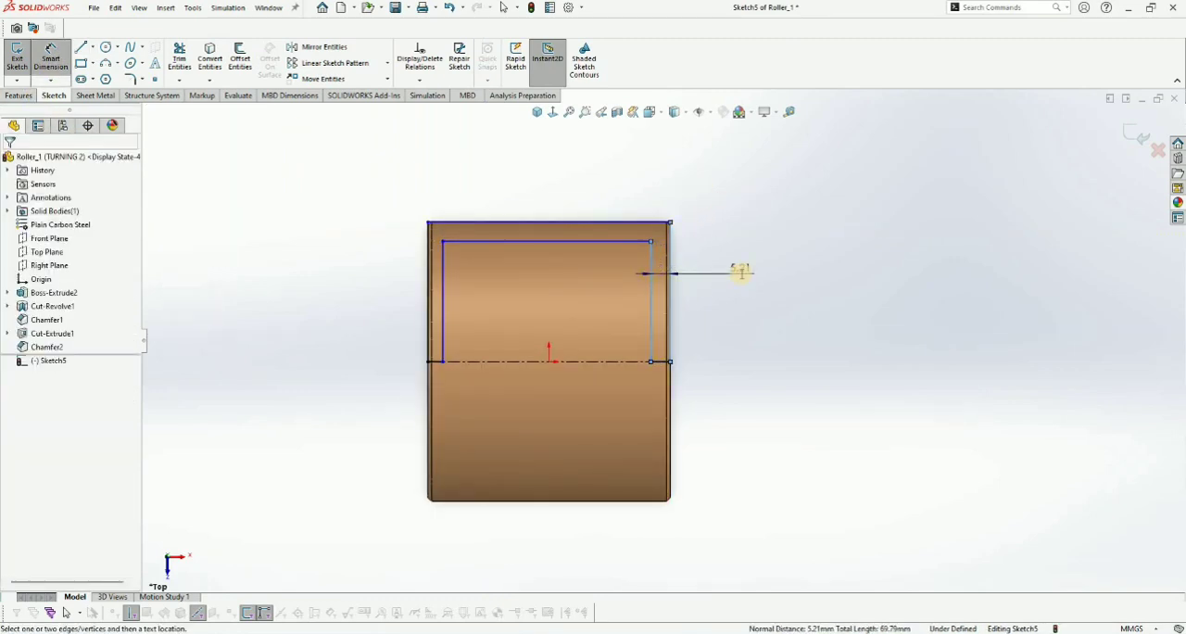
pyautogui.click(742, 271)
pyautogui.write('5')
pyautogui.press('Return')
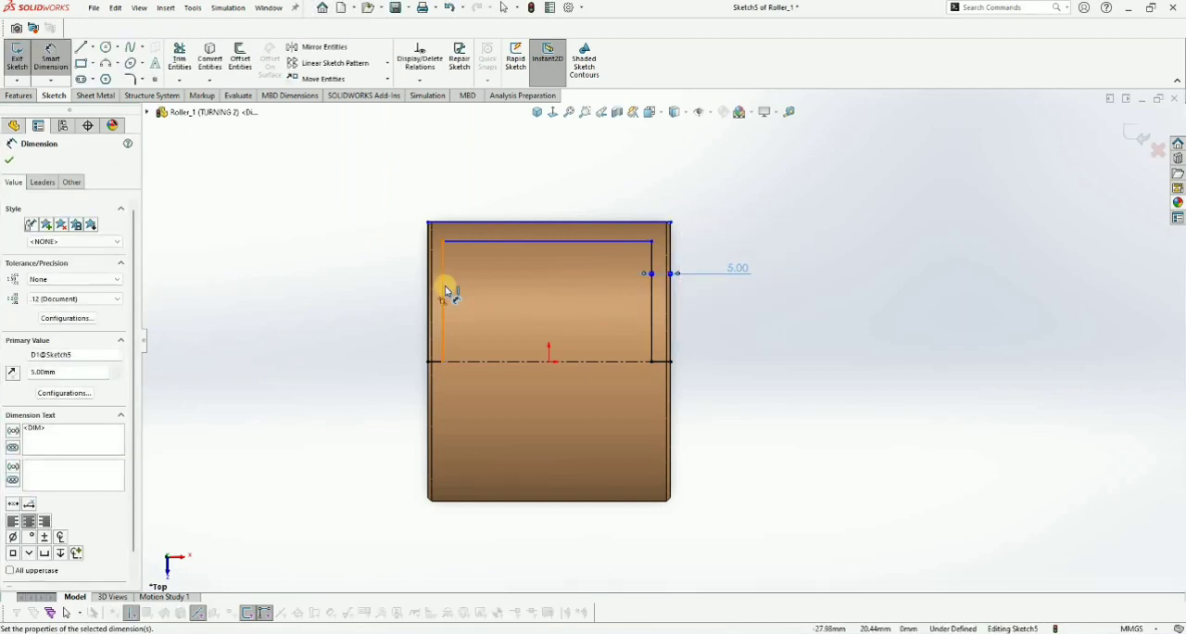
pyautogui.doubleClick(740, 272)
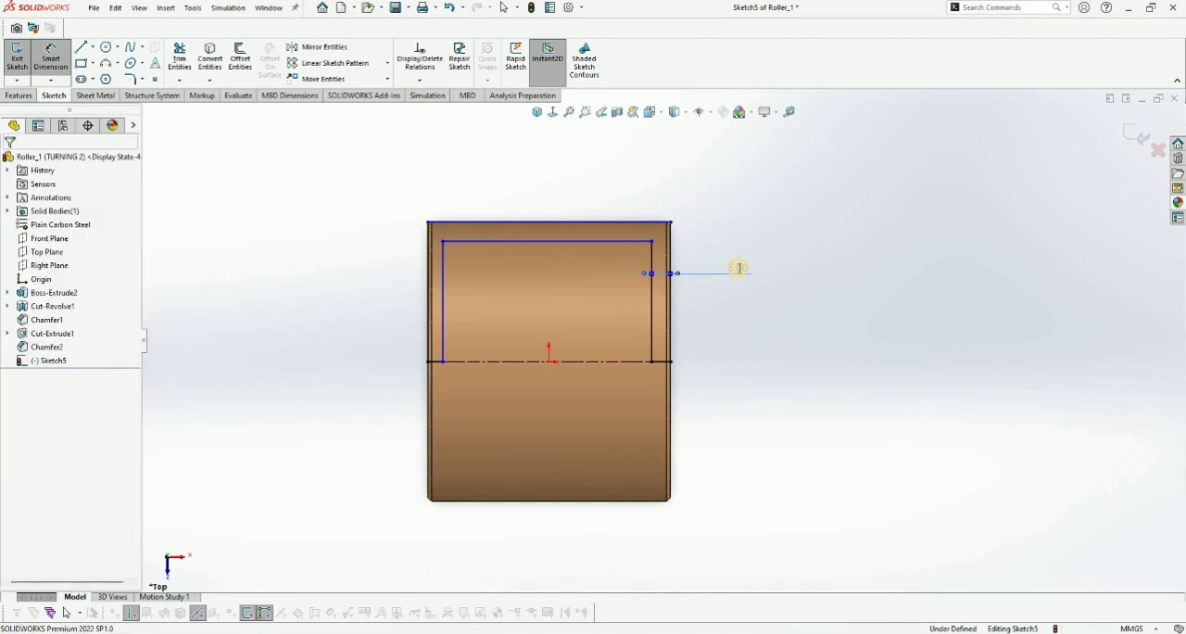
pyautogui.write('1')
pyautogui.press('Return')
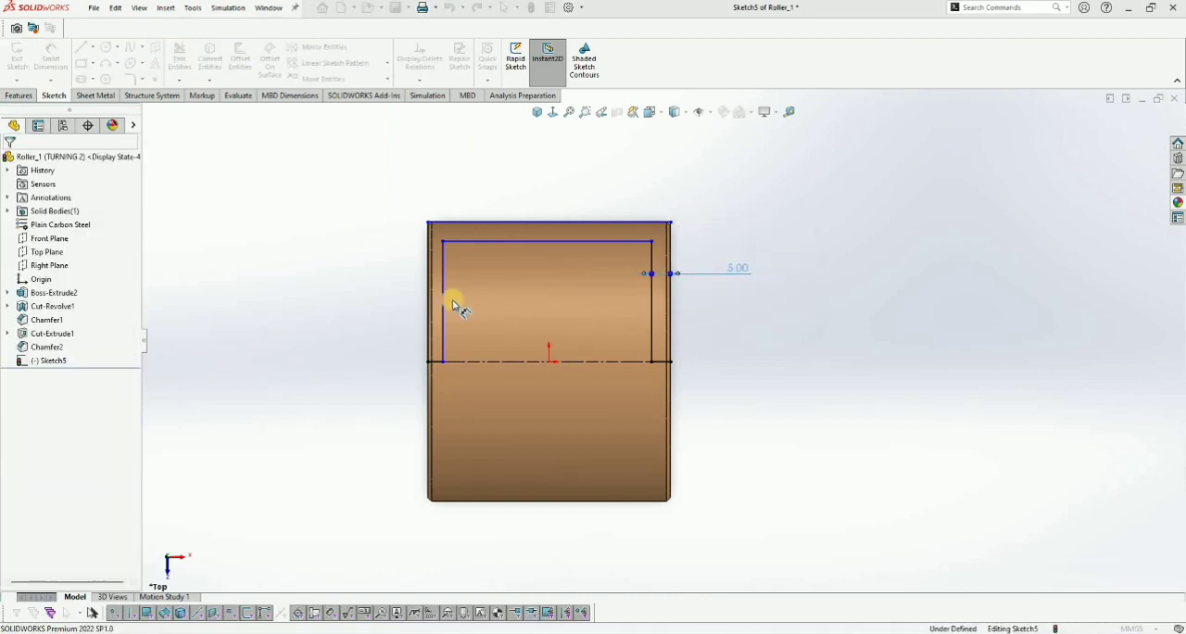
# - Set the inner outline's offset from the left face to 1 mm and the gap between the two horizontal lines to 5 mm
pyautogui.click(432, 310)
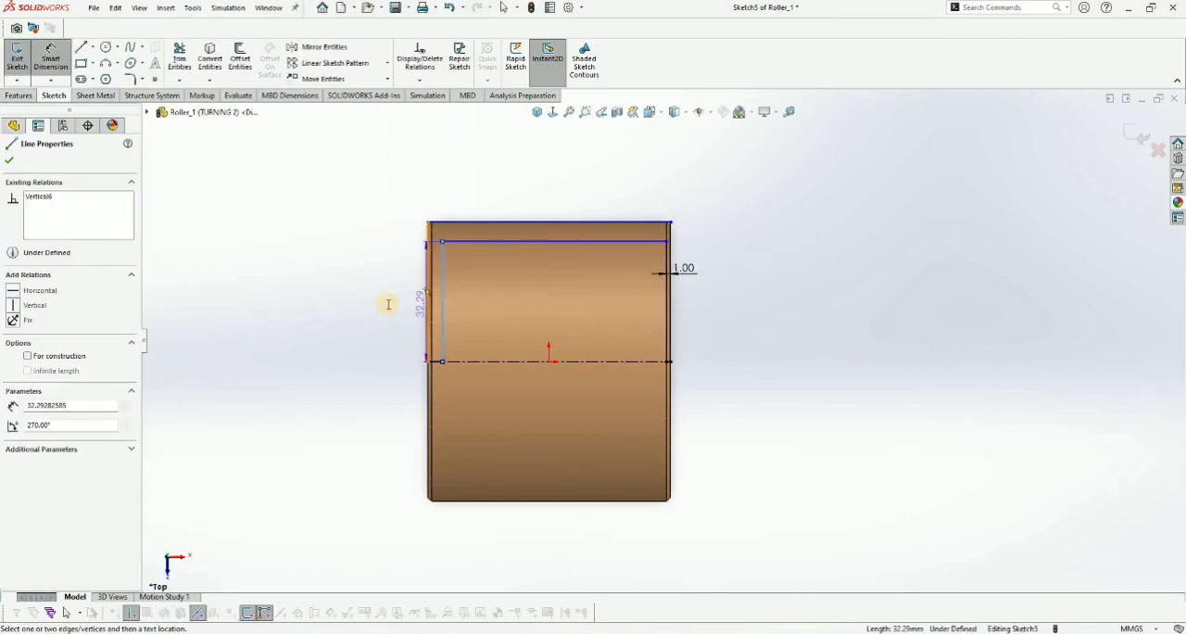
pyautogui.click(387, 306)
pyautogui.write('1')
pyautogui.press('Return')
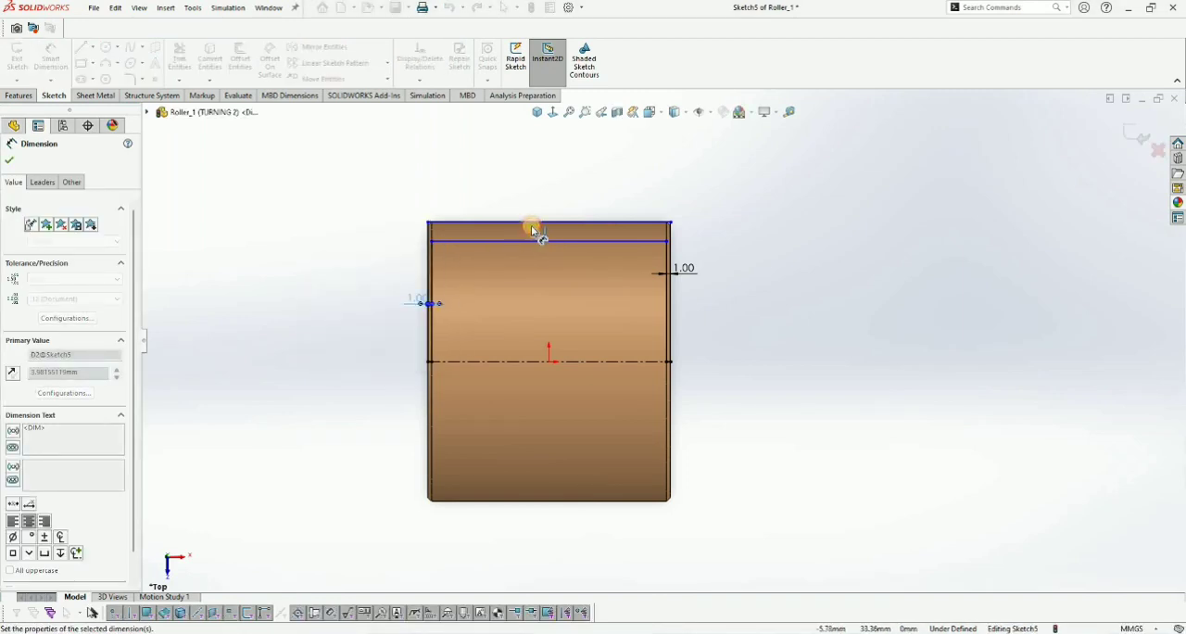
pyautogui.click(535, 225)
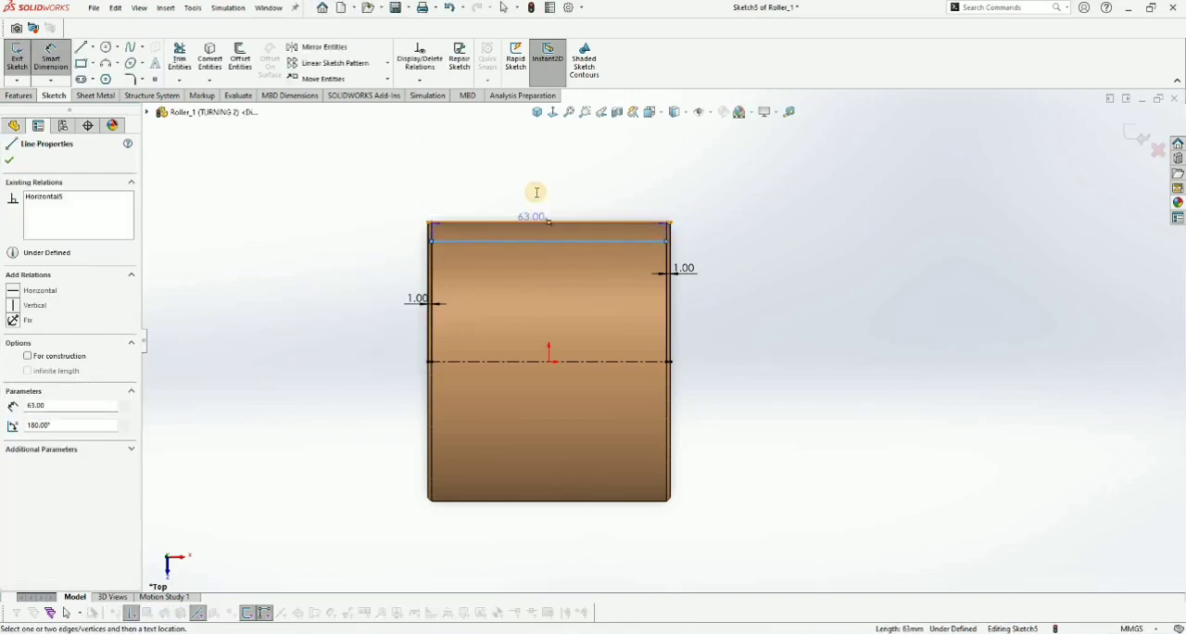
pyautogui.click(533, 191)
pyautogui.write('5')
pyautogui.press('Return')
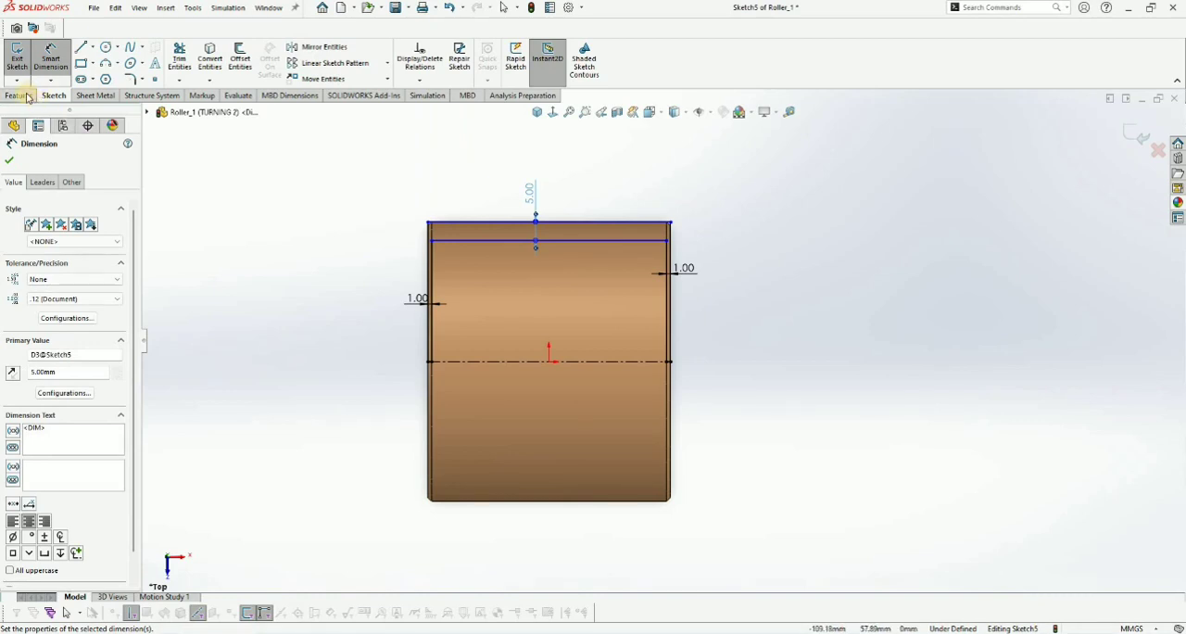
# - Revolve-cut the profile 360 degrees about the centerline and return to the isometric view
pyautogui.scroll(1, 251, 67)
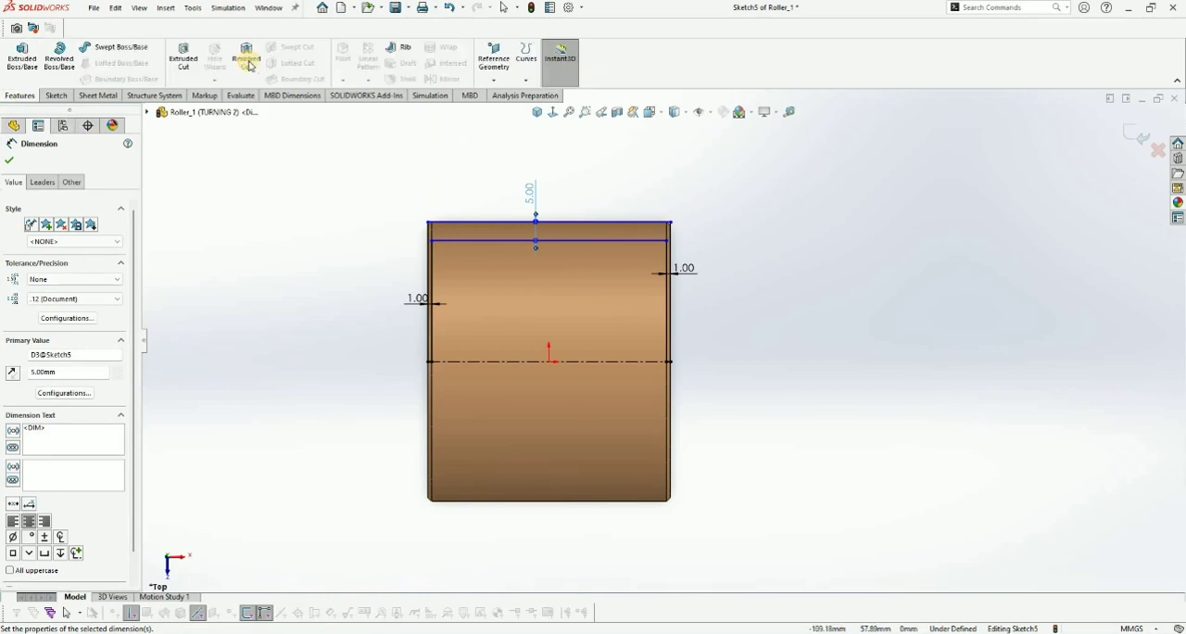
pyautogui.click(250, 65)
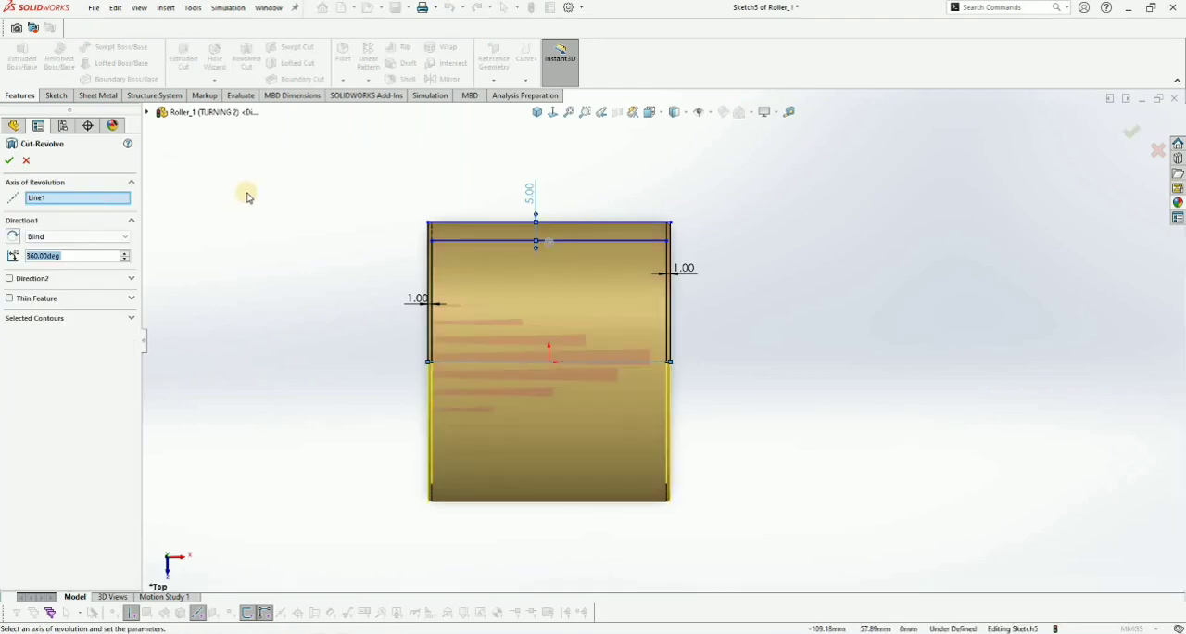
pyautogui.moveTo(561, 245)
pyautogui.mouseDown(button='middle')
pyautogui.moveTo(485, 157)
pyautogui.moveTo(583, 265)
pyautogui.moveTo(448, 242)
pyautogui.moveTo(395, 188)
pyautogui.moveTo(405, 173)
pyautogui.moveTo(522, 185)
pyautogui.moveTo(561, 235)
pyautogui.moveTo(487, 248)
pyautogui.moveTo(549, 243)
pyautogui.mouseUp(button='middle')
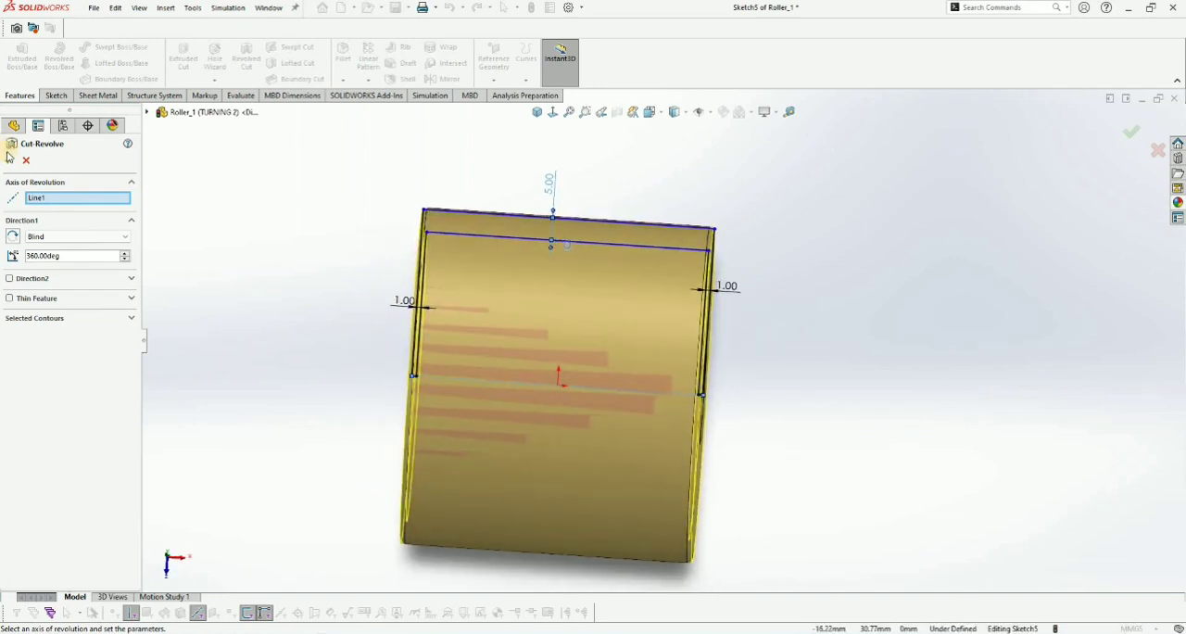
pyautogui.press('Return')
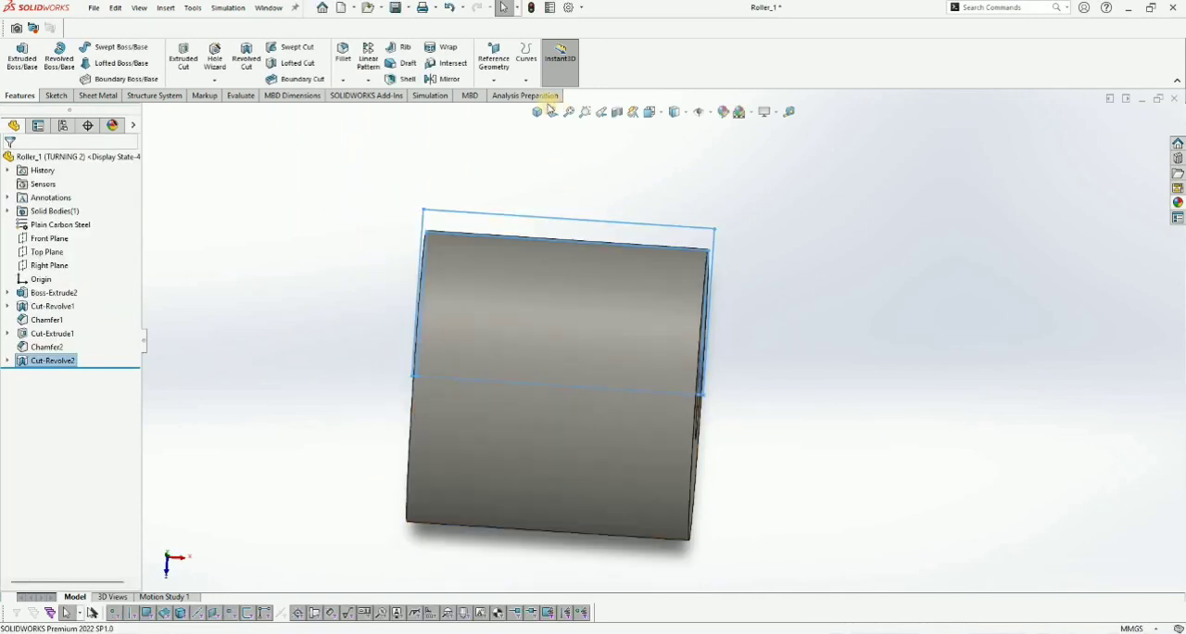
pyautogui.hotkey('ctrl', '7')
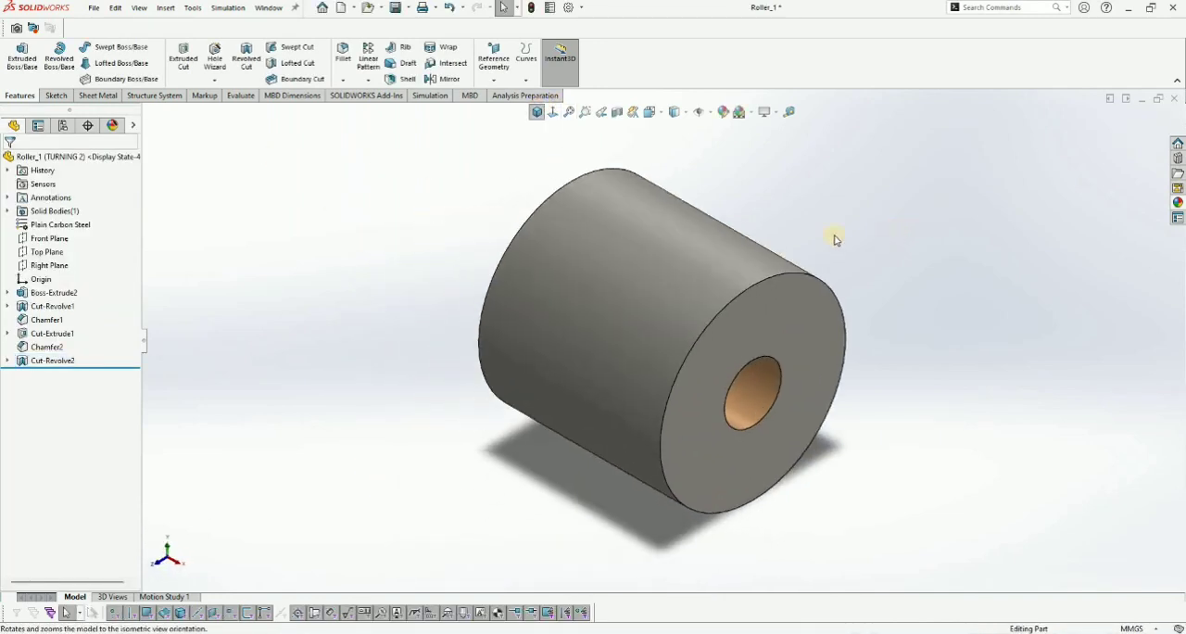
# - Inspect the roller's turned outer surface, end face and bore from several directions, and select the part's top-level entry in the feature tree
pyautogui.press('space')
pyautogui.click(466, 379)
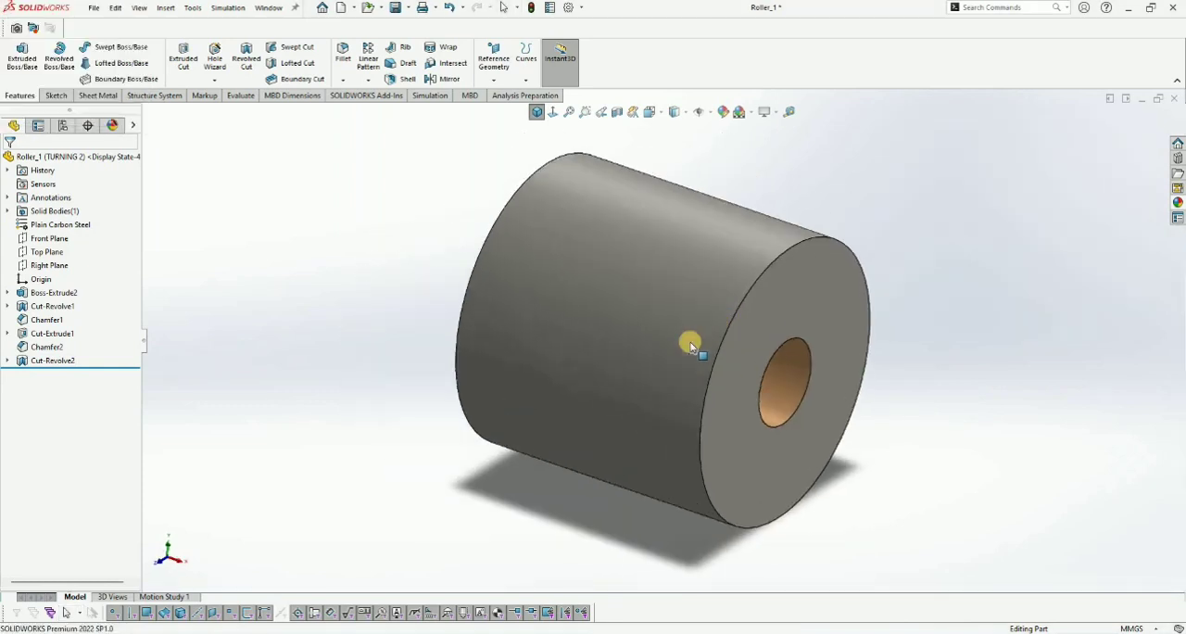
pyautogui.hotkey('ctrl', '7')
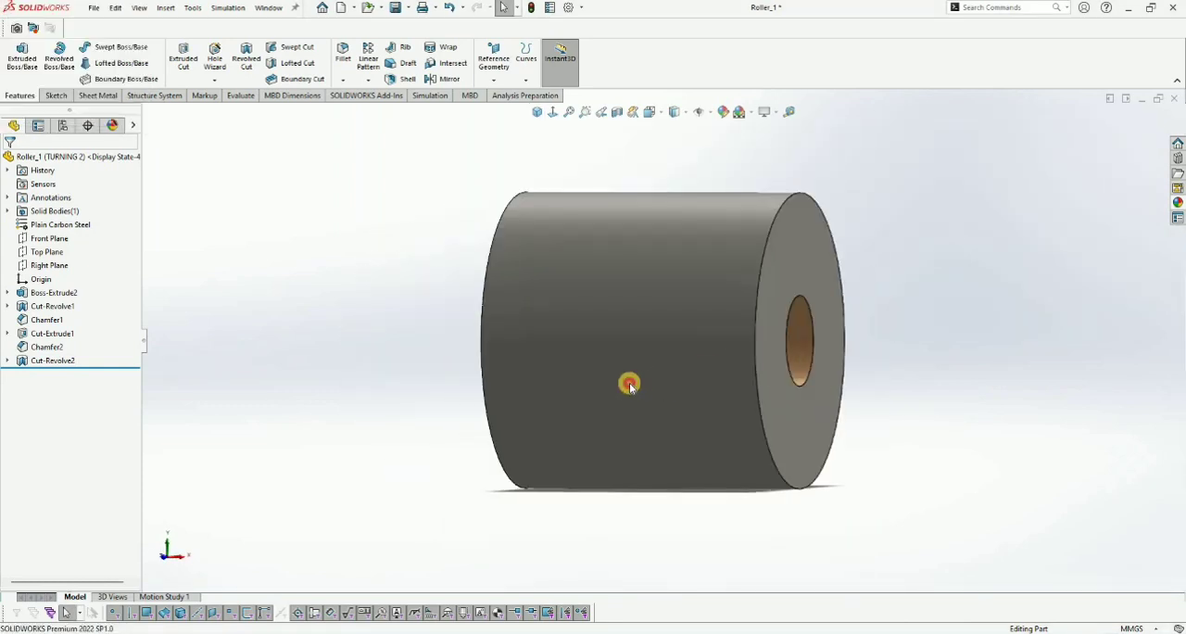
pyautogui.press('space')
pyautogui.click(679, 335)
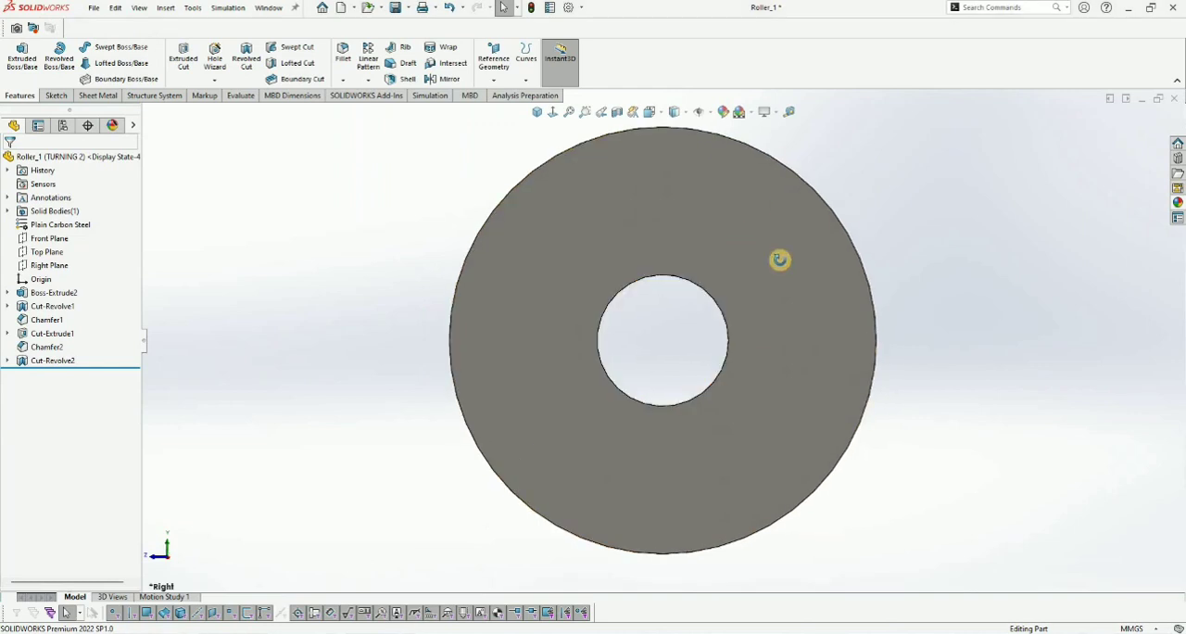
pyautogui.moveTo(816, 238); pyautogui.dragTo(776, 381, button='middle')
pyautogui.scroll(3, 782, 345)
pyautogui.scroll(-3, 778, 371)
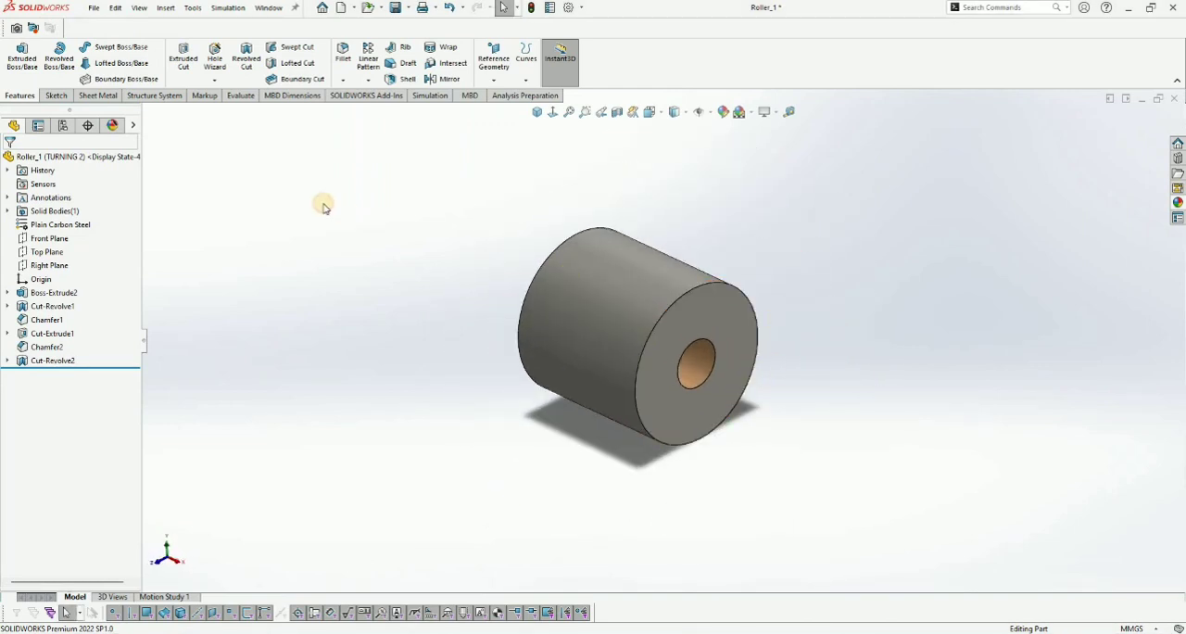
pyautogui.click(56, 158)
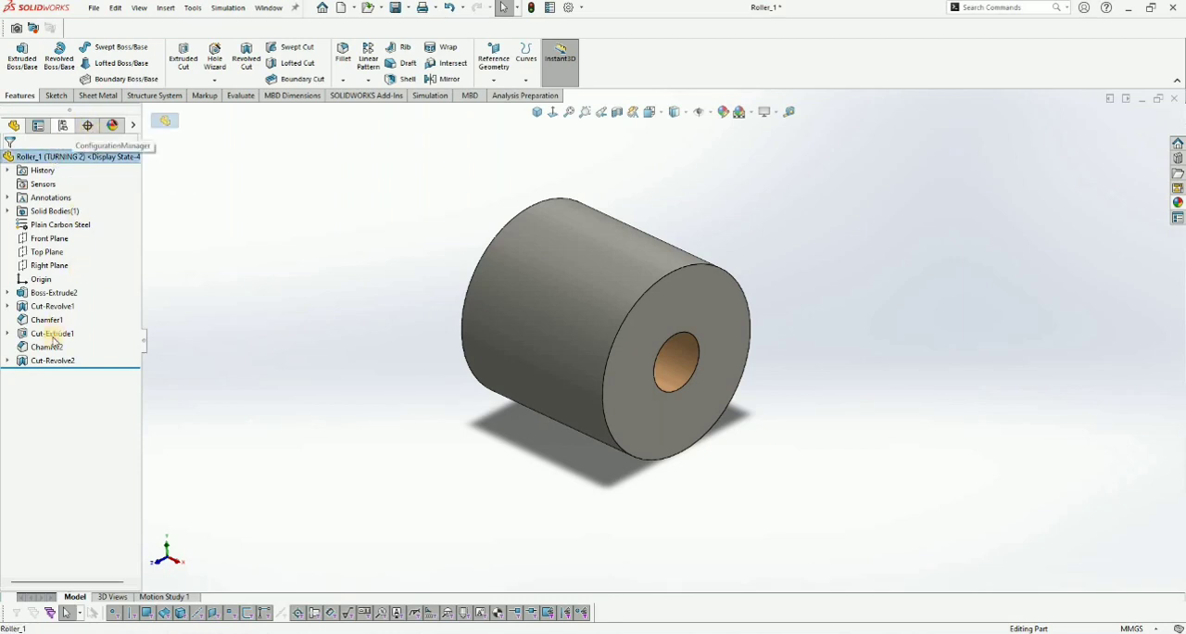
# - Apply a light yellow carbon steel appearance (RGB 255, 255, 128) to the second revolved cut, Cut-Revolve2
pyautogui.click(112, 125)
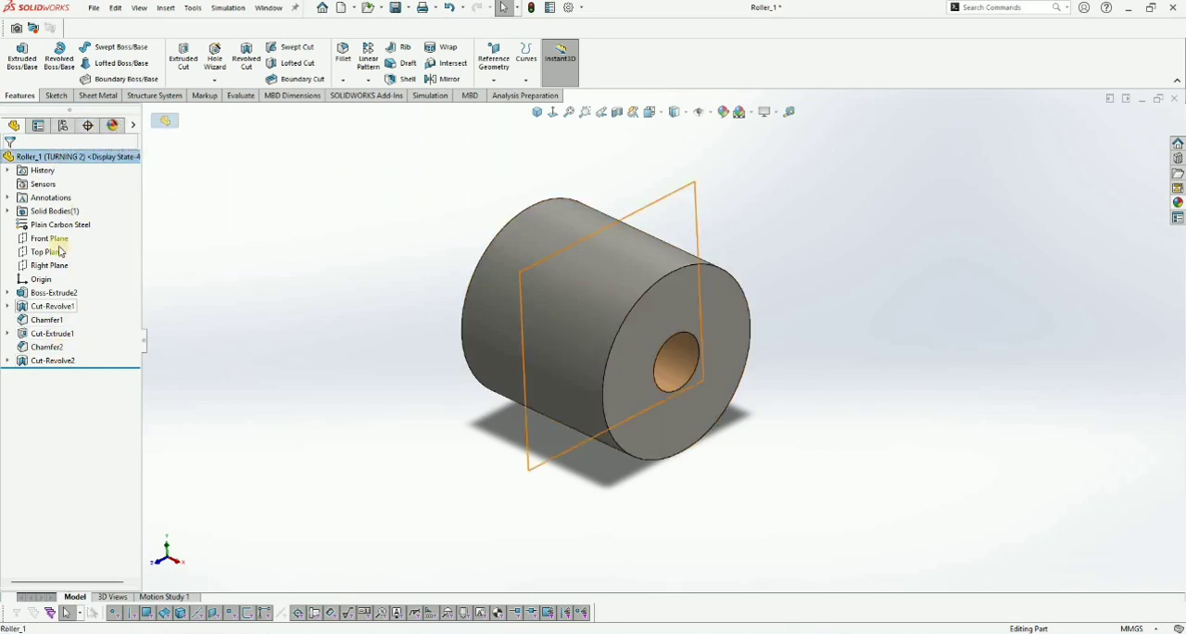
pyautogui.rightClick(69, 237)
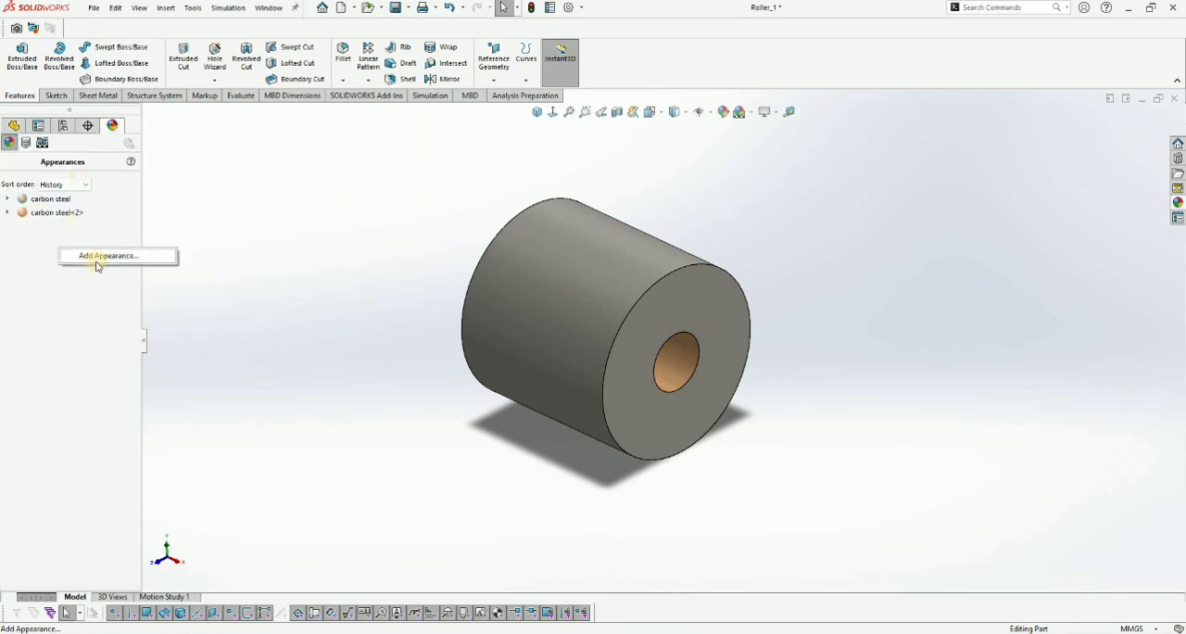
pyautogui.click(93, 255)
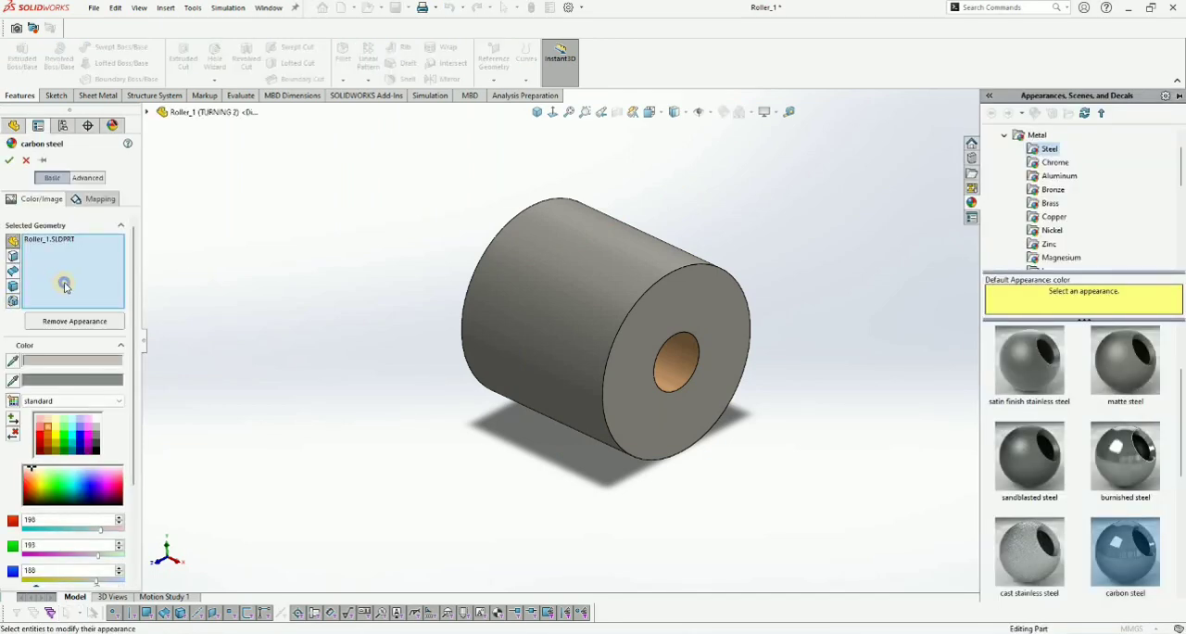
pyautogui.click(203, 314)
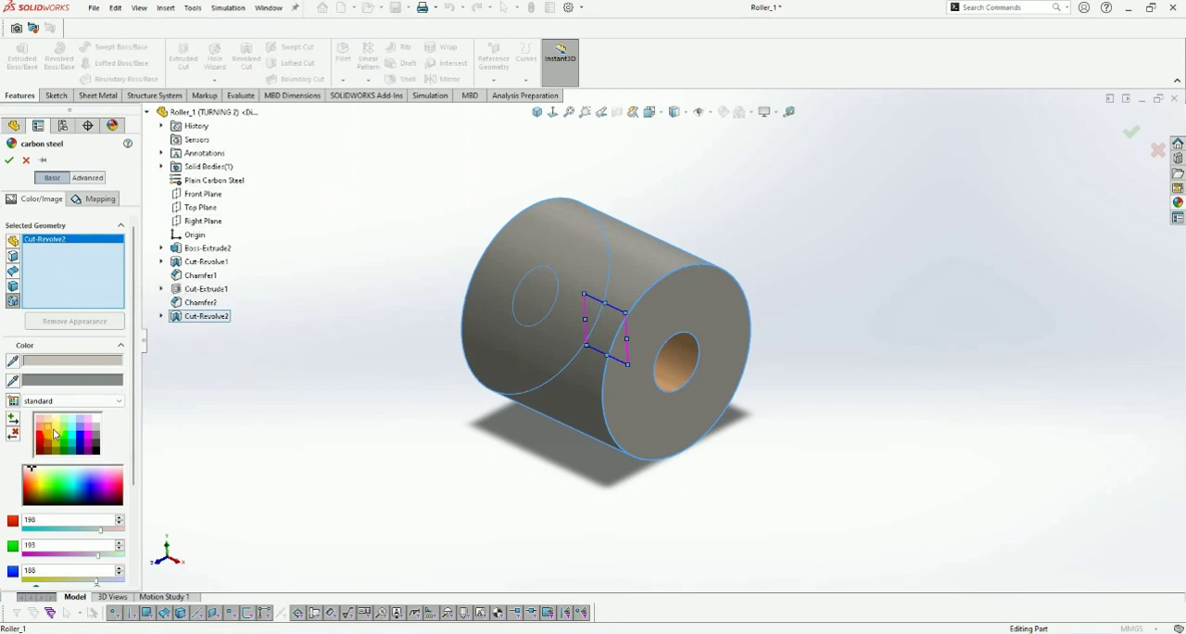
pyautogui.click(65, 448)
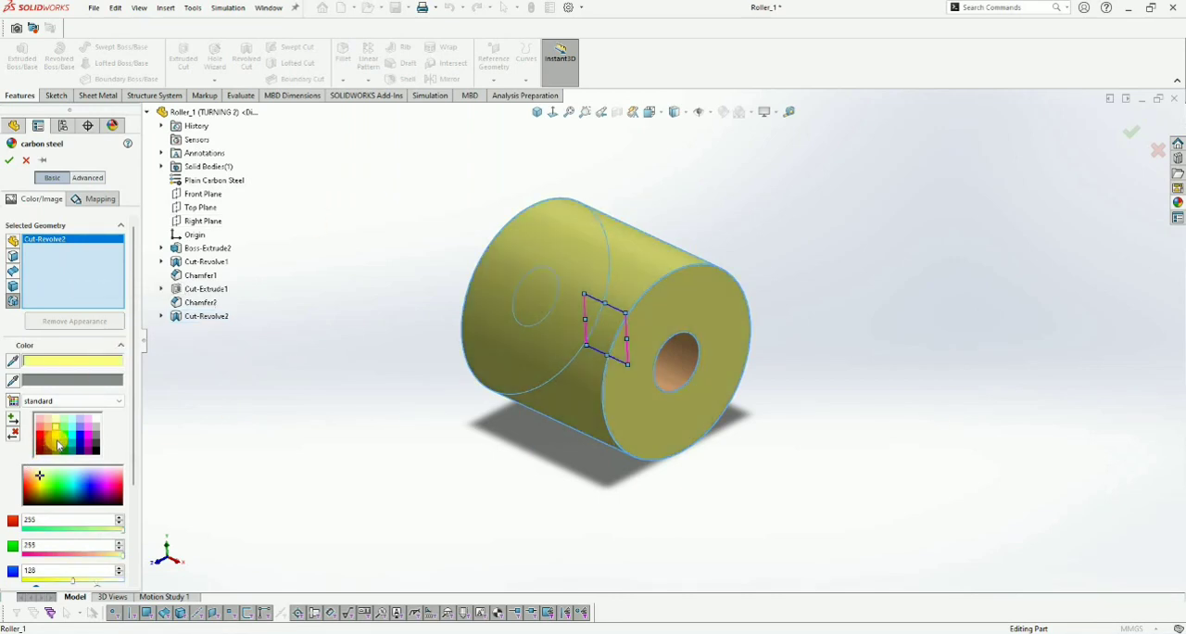
pyautogui.click(58, 437)
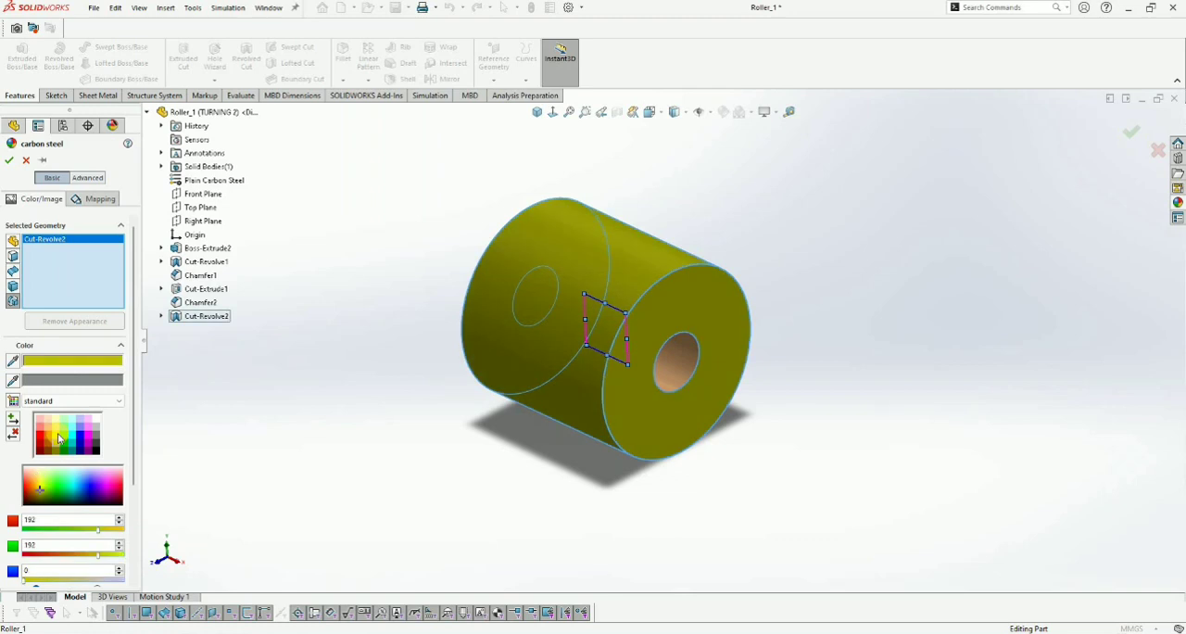
pyautogui.click(8, 158)
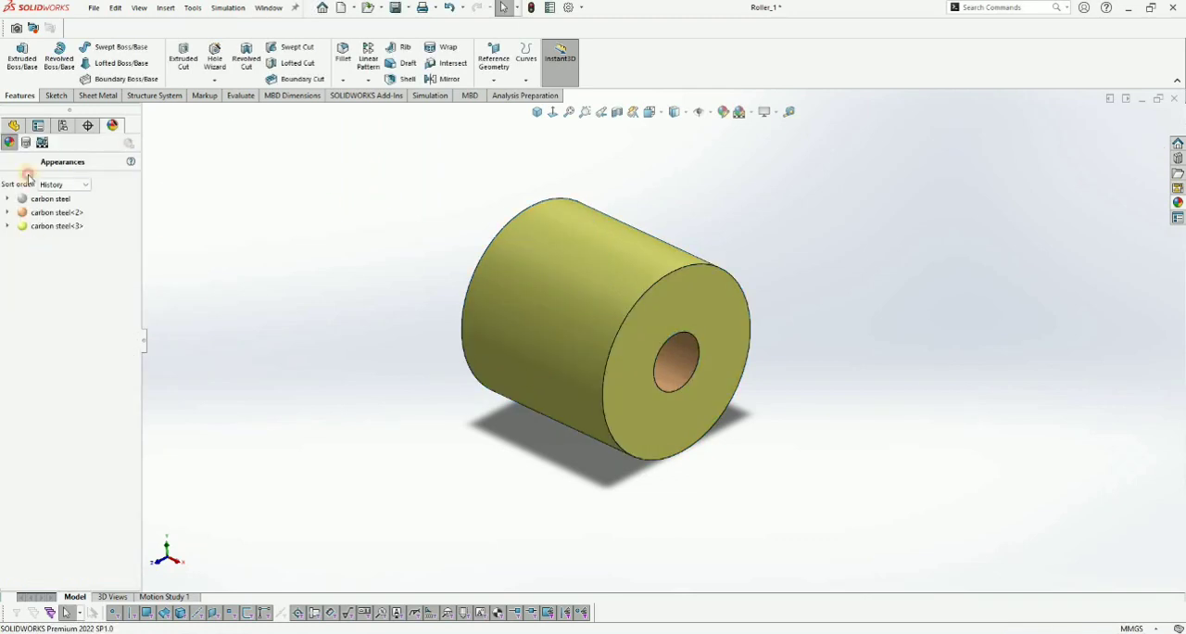
pyautogui.click(14, 127)
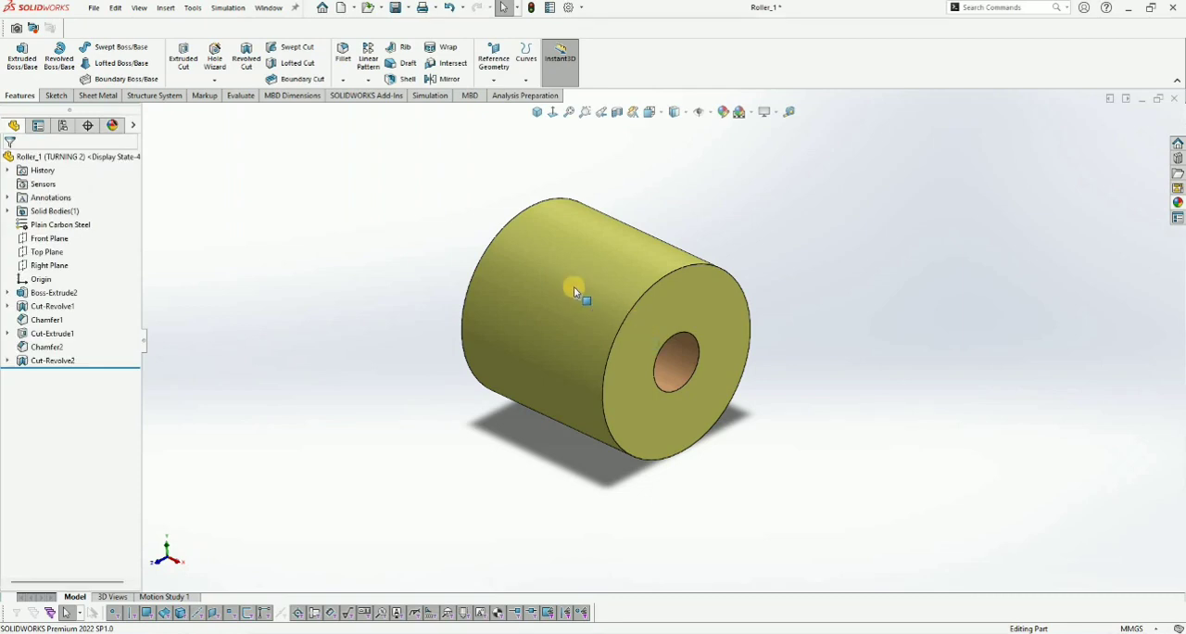
# - Sketch a circle about 26 mm in diameter on the Right Plane, centered on the origin around the bore
pyautogui.scroll(1, 489, 277)
pyautogui.scroll(-2, 635, 332)
pyautogui.scroll(2, 174, 277)
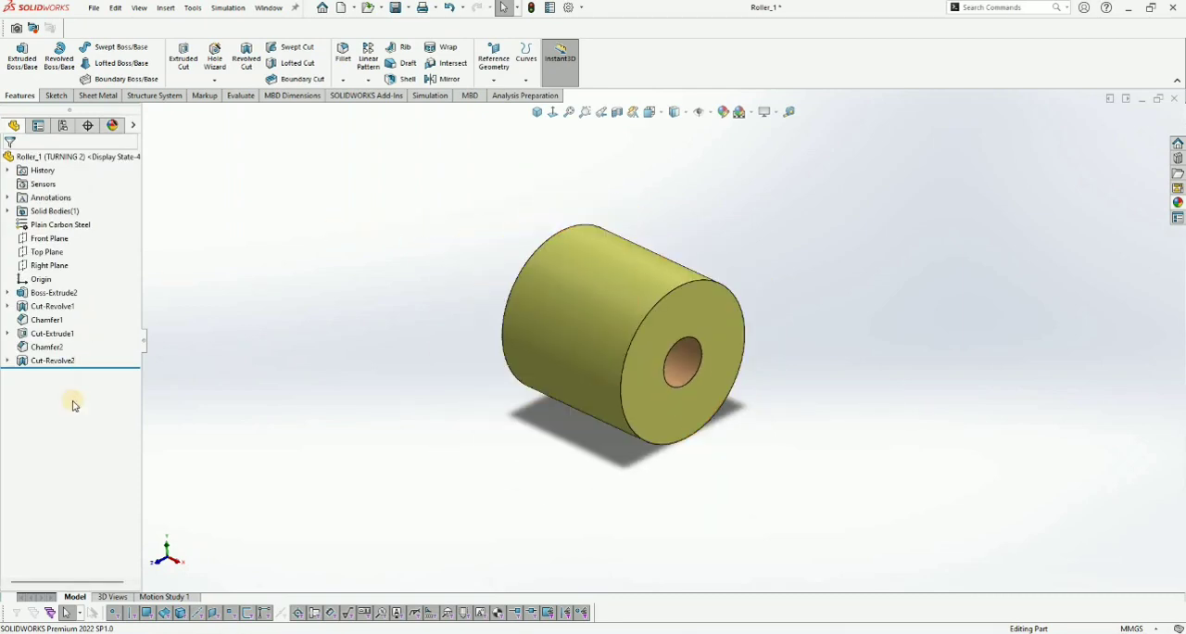
pyautogui.click(52, 265)
pyautogui.click(54, 245)
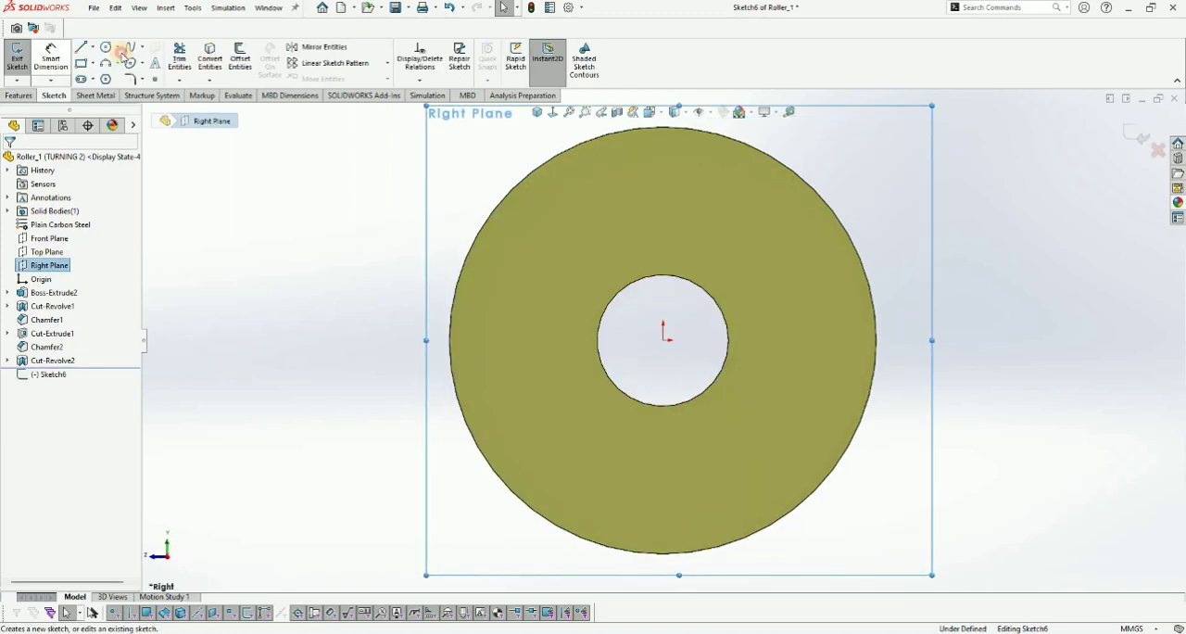
pyautogui.click(115, 49)
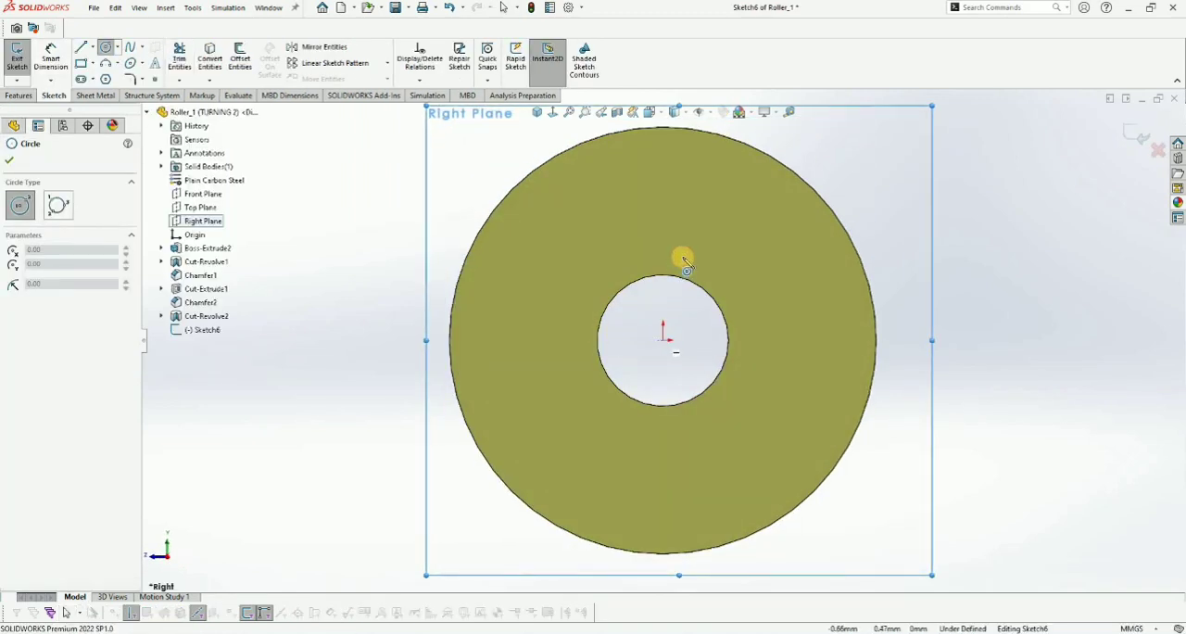
pyautogui.click(665, 341)
pyautogui.click(691, 259)
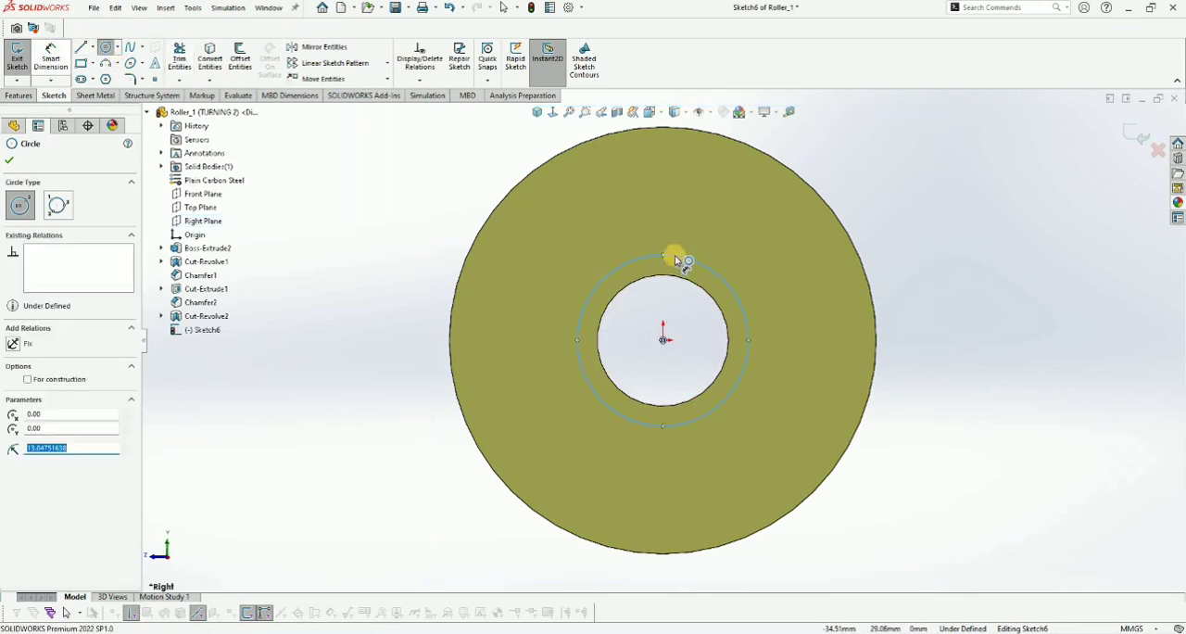
pyautogui.press('Escape')
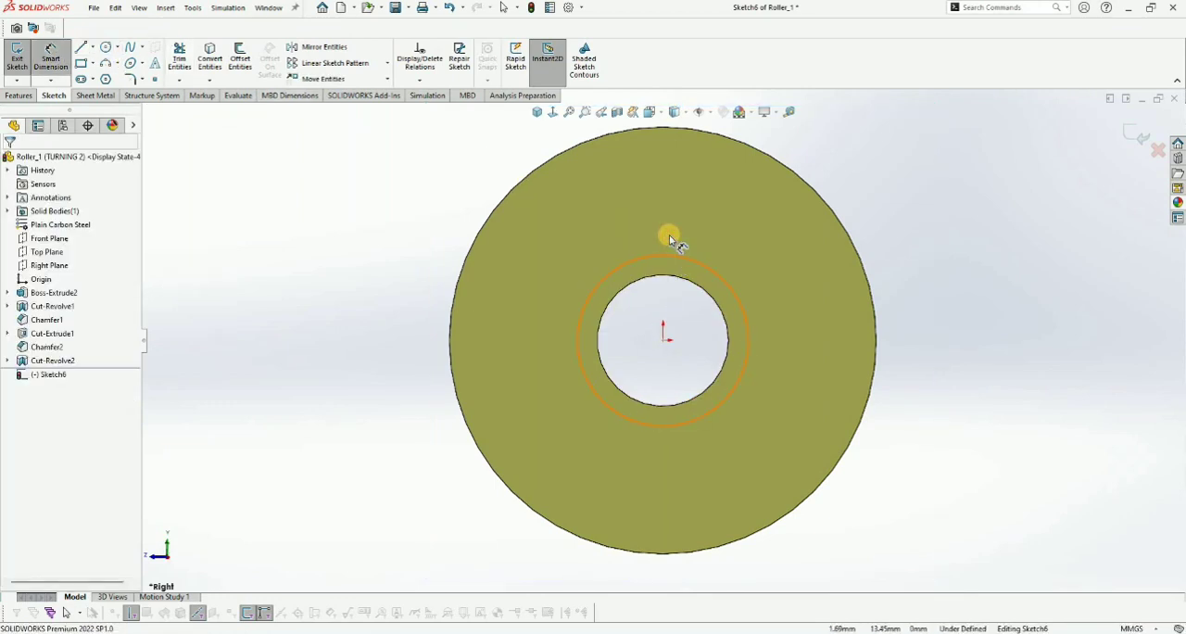
# - Dimension the circle's diameter as 25 mm
pyautogui.click(671, 240)
pyautogui.click(671, 240)
pyautogui.write('25')
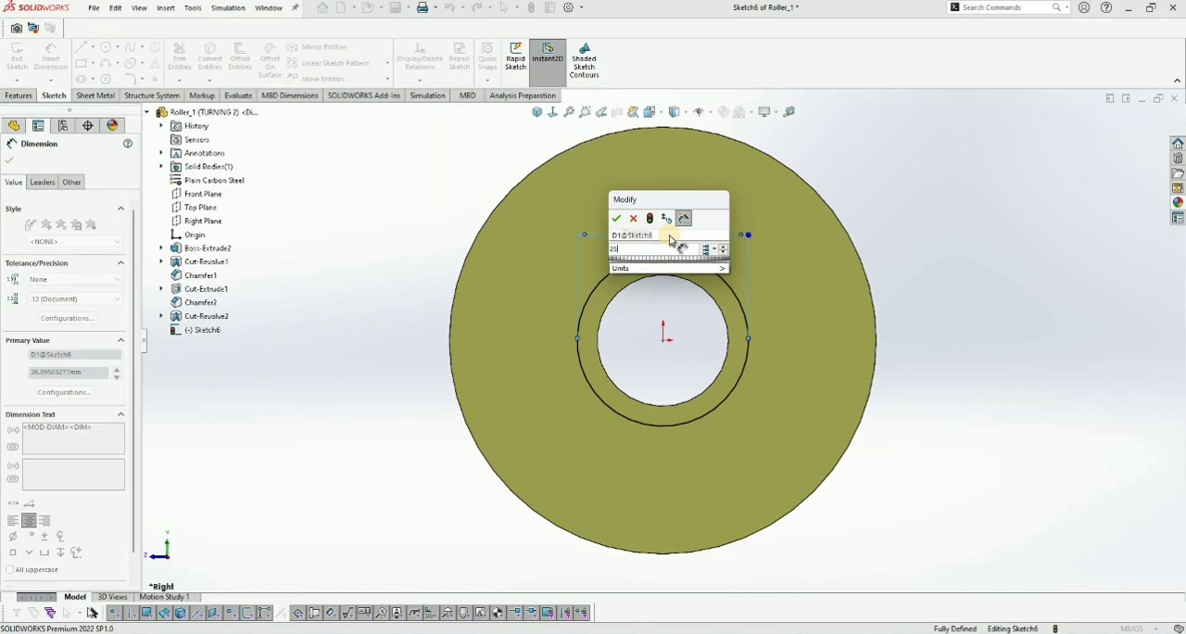
pyautogui.press('Return')
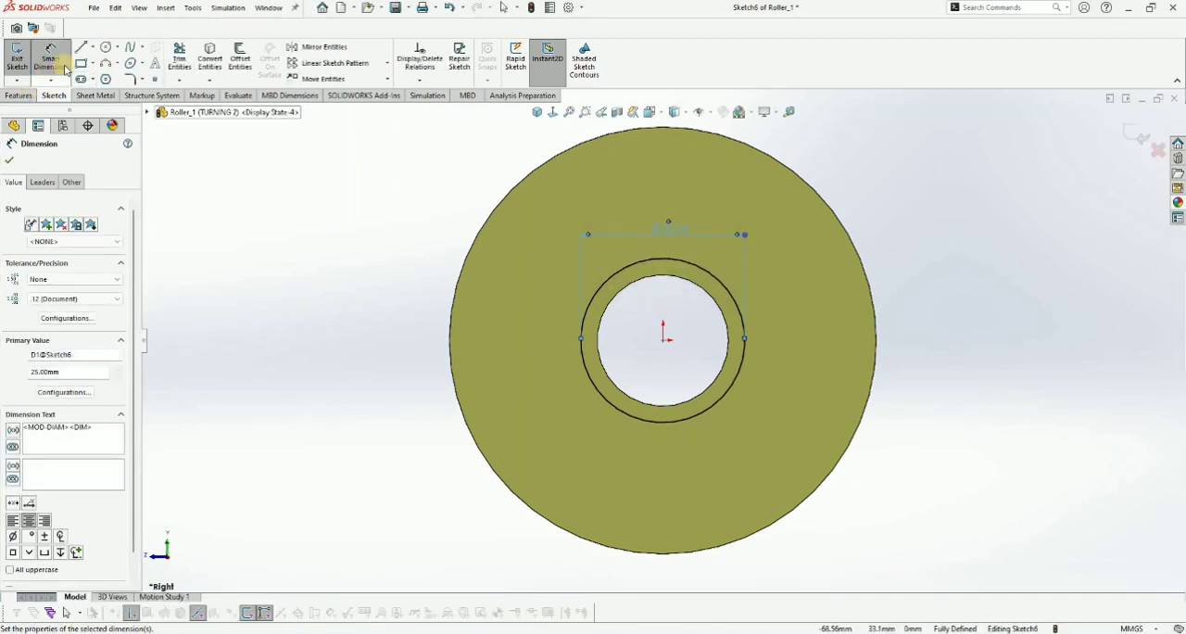
# - Extrude-cut the circle 70 mm from the mid plane through the roller
pyautogui.click(19, 95)
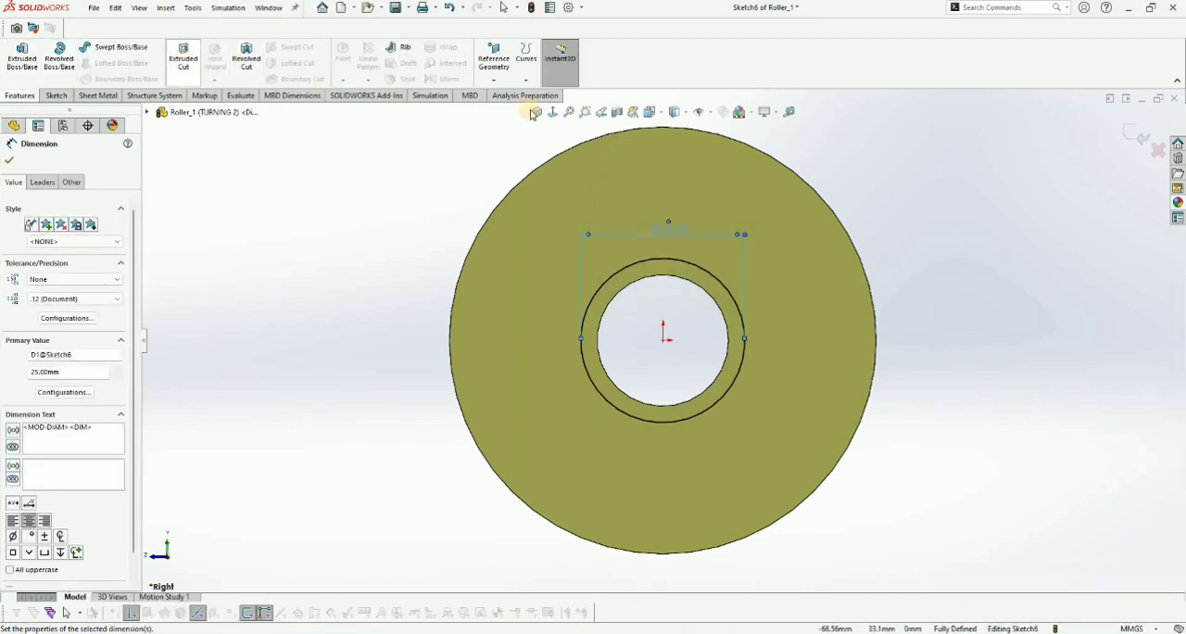
pyautogui.click(183, 56)
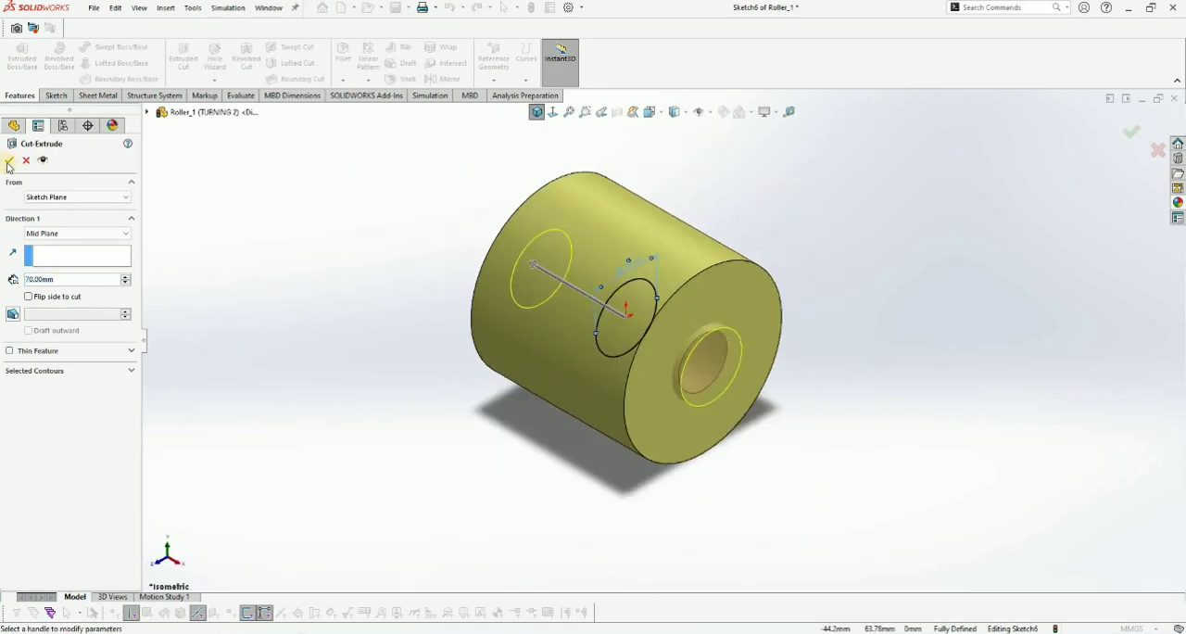
pyautogui.press('Return')
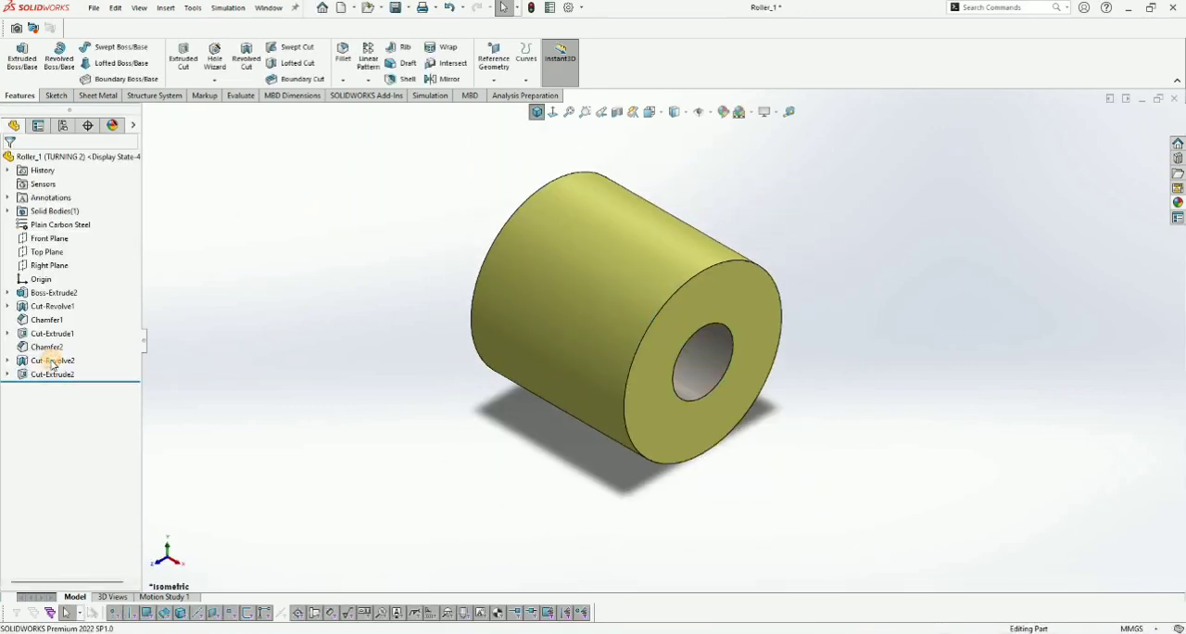
# - Edit Cut-Revolve2 so that its 360-degree angle applies to this configuration only
pyautogui.click(53, 361)
pyautogui.click(82, 340)
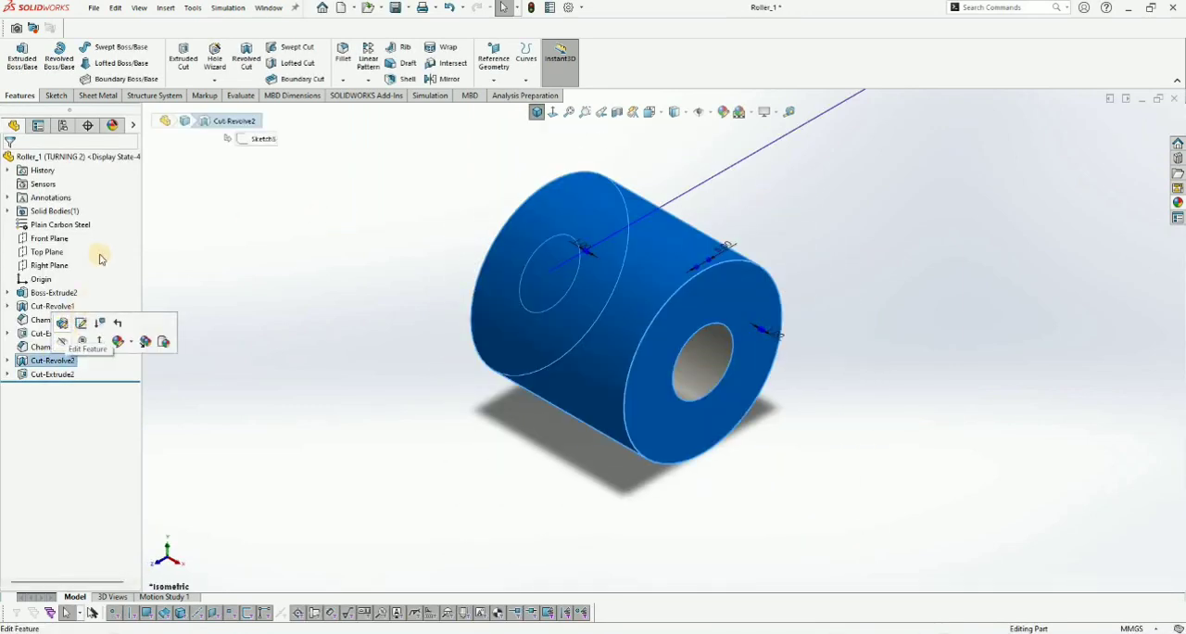
pyautogui.click(113, 256)
pyautogui.click(111, 273)
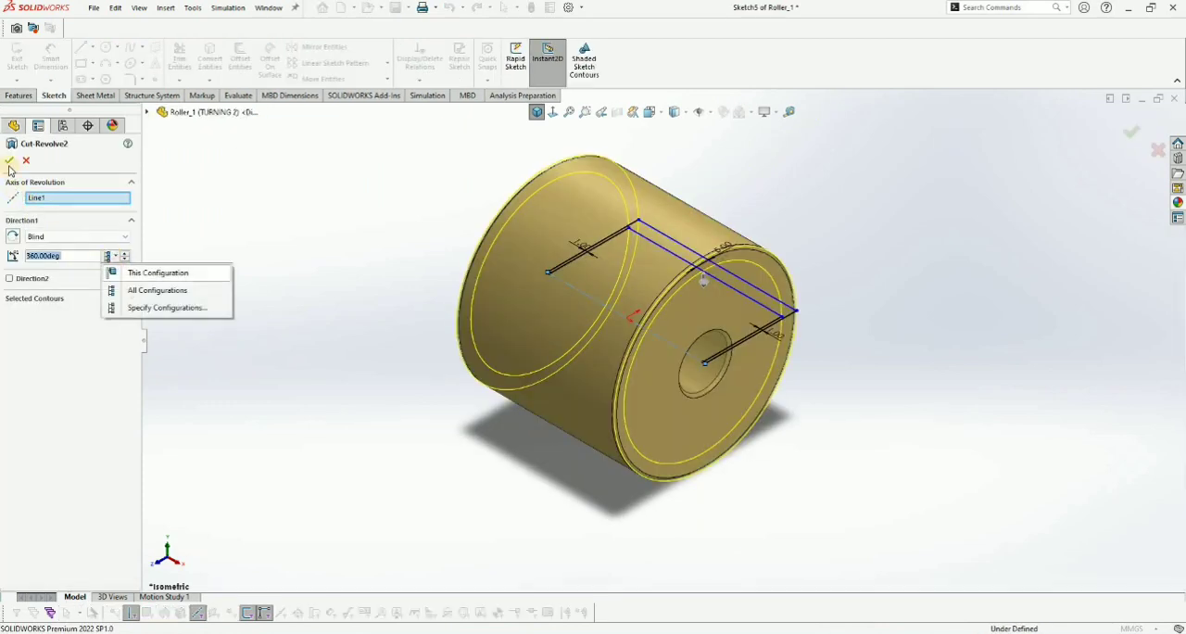
pyautogui.click(10, 161)
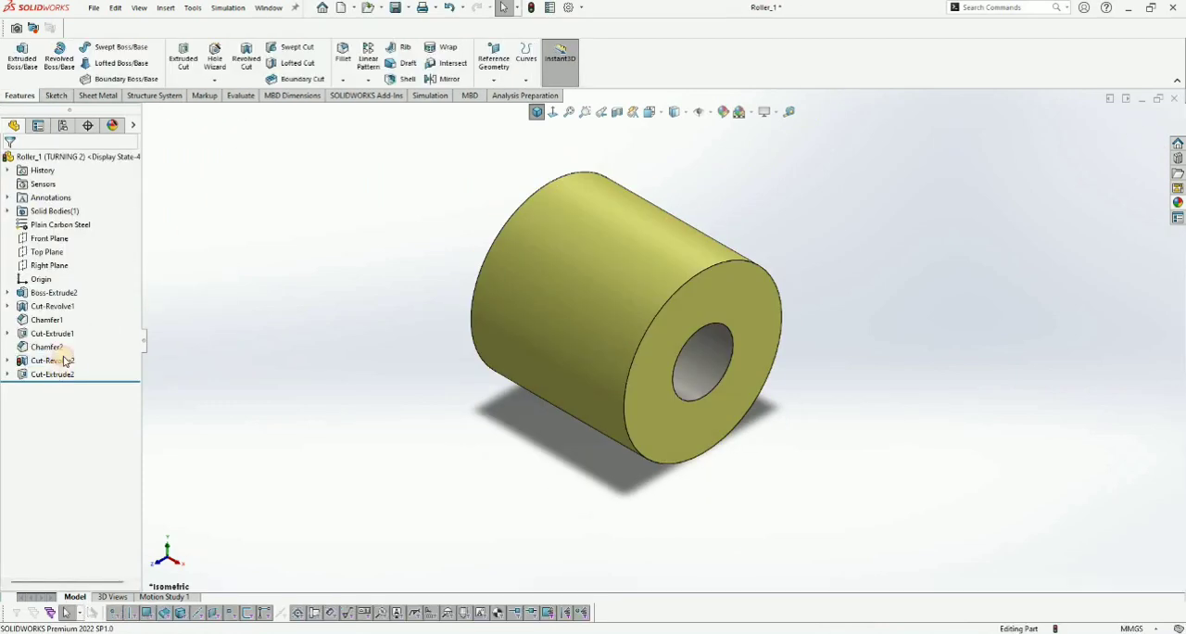
# - Edit Cut-Extrude2 so that it applies to this configuration only, and save the part
pyautogui.click(65, 373)
pyautogui.click(110, 382)
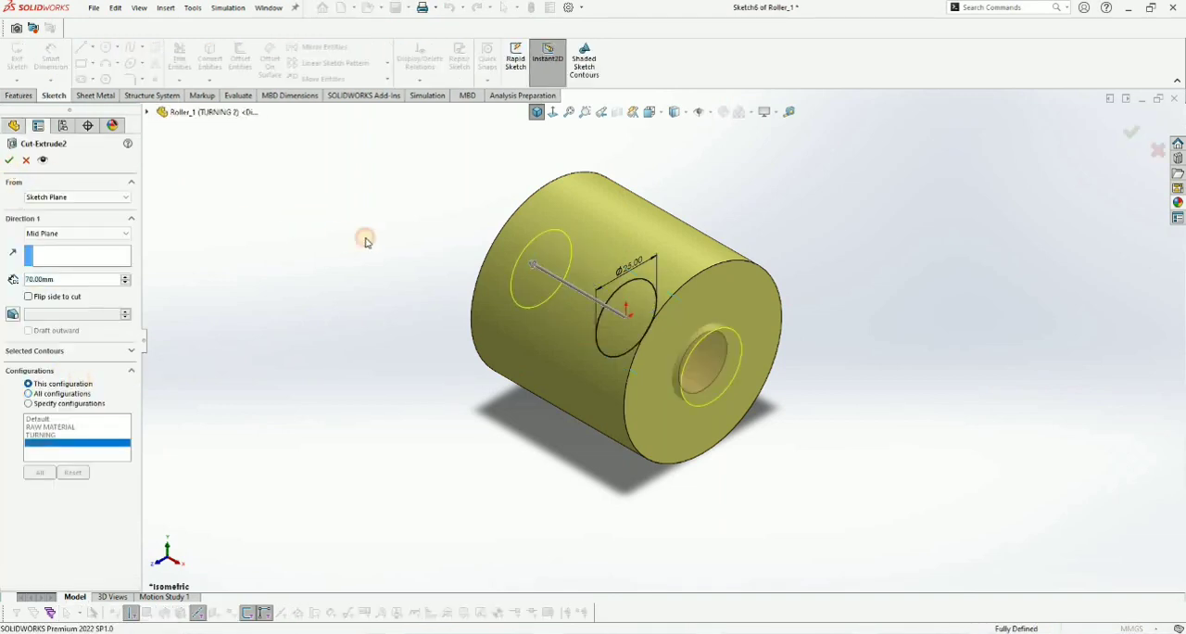
pyautogui.press('Return')
pyautogui.hotkey('ctrl', 's')
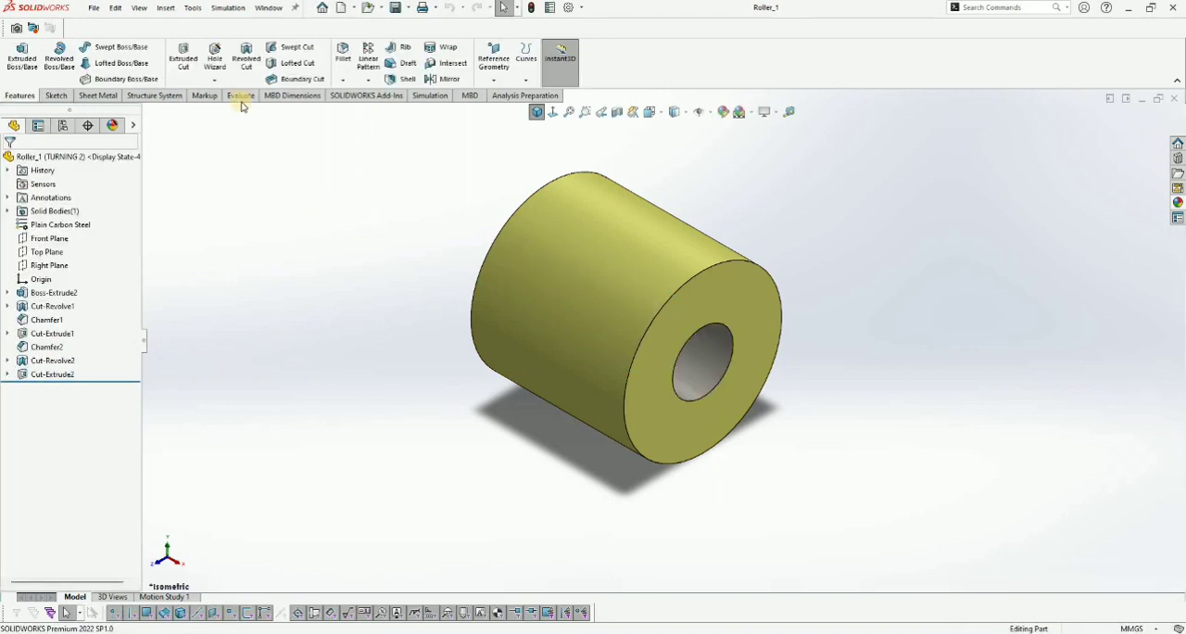
# - Chamfer the outer and bore edges on both end faces of the roller by 1 mm at 45 degrees
pyautogui.press('f')
pyautogui.click(343, 80)
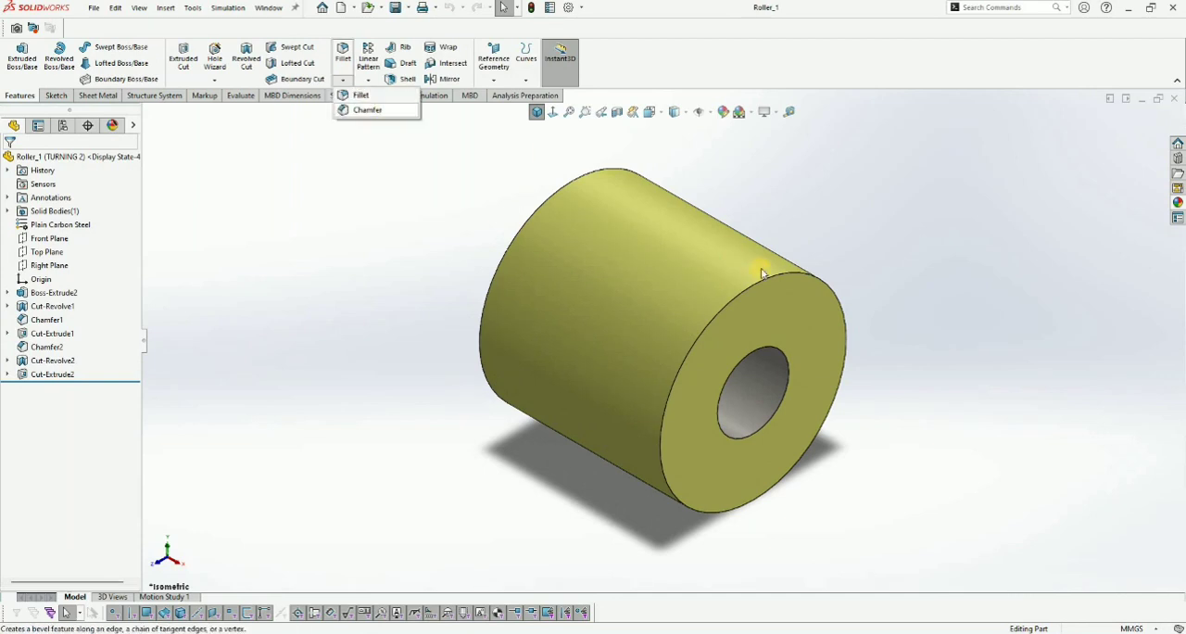
pyautogui.click(766, 284)
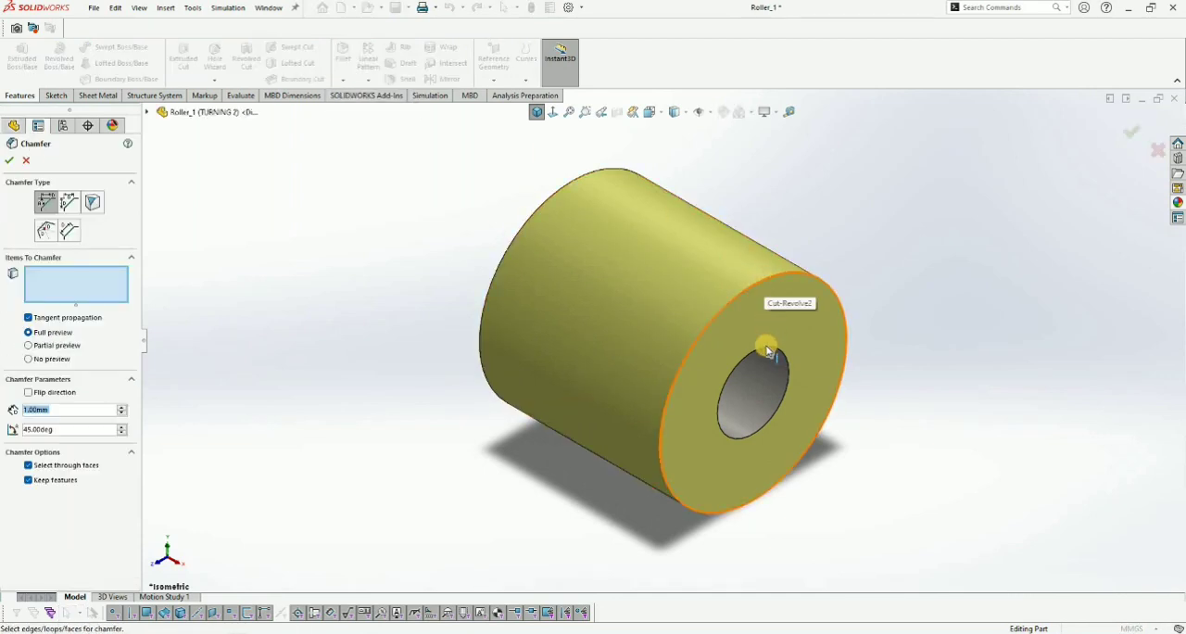
pyautogui.moveTo(578, 205); pyautogui.dragTo(612, 237, button='middle')
pyautogui.click(572, 284)
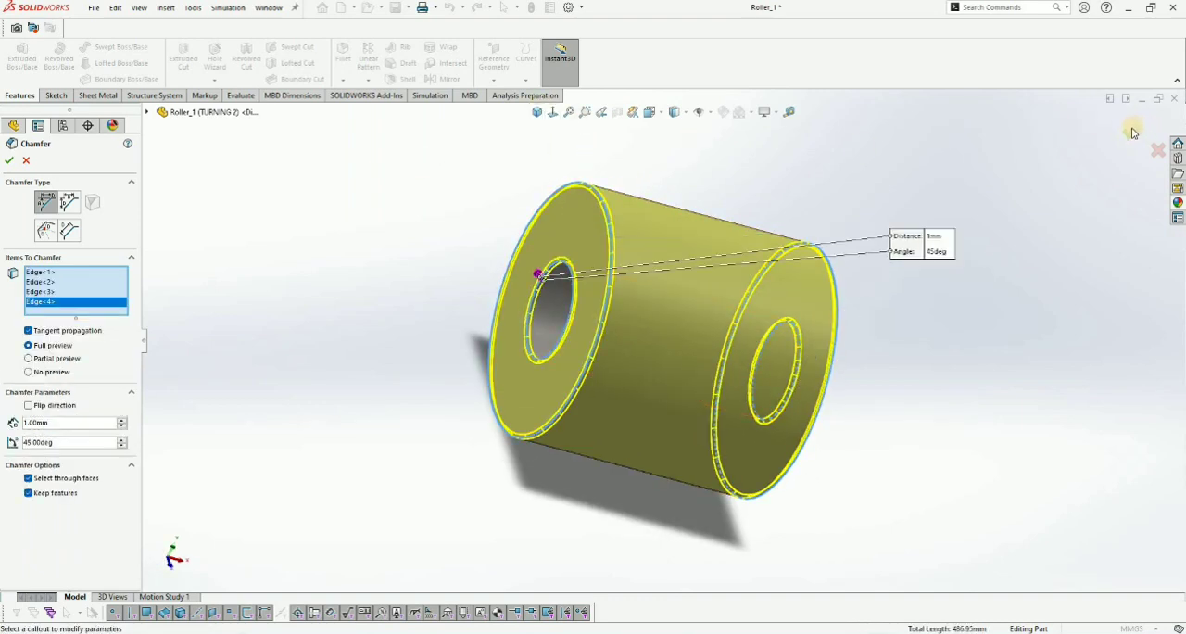
pyautogui.rightClick(944, 150)
pyautogui.click(538, 112)
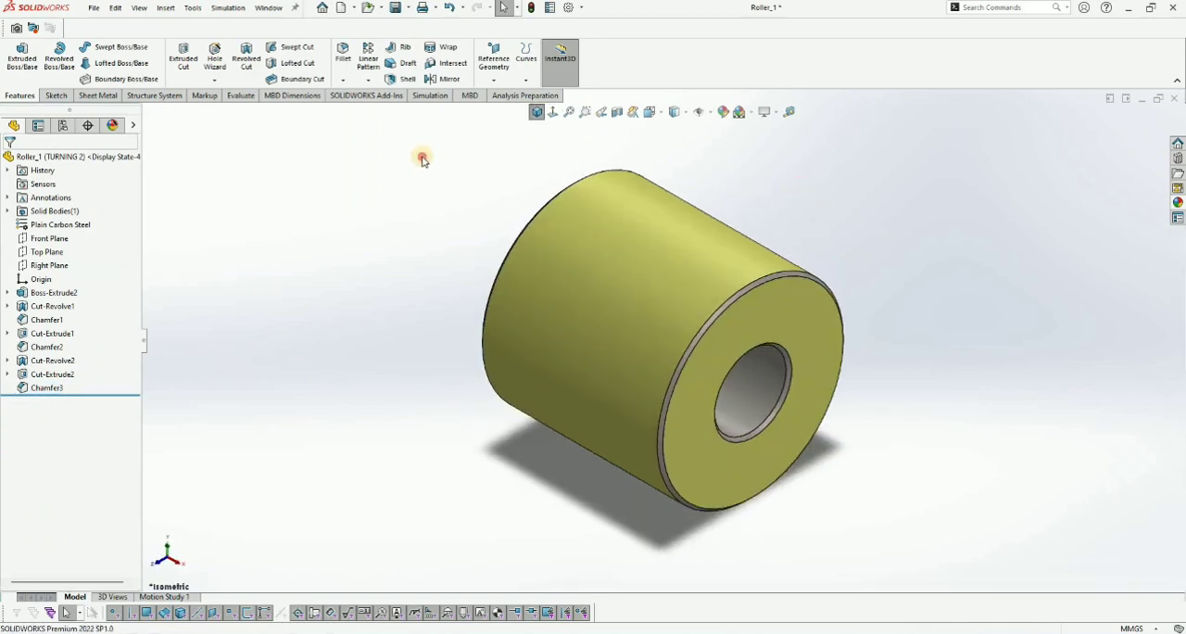
# - Extend the yellow carbon steel appearance of Cut-Revolve2 to Cut-Extrude2 and Chamfer3
pyautogui.click(42, 226)
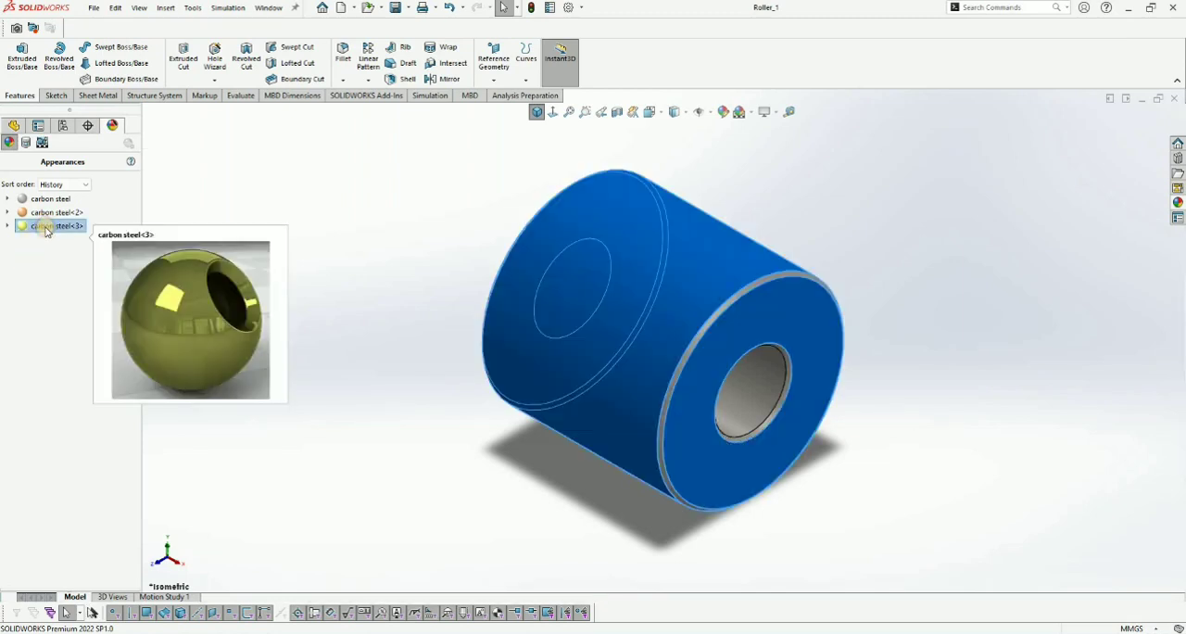
pyautogui.rightClick(46, 231)
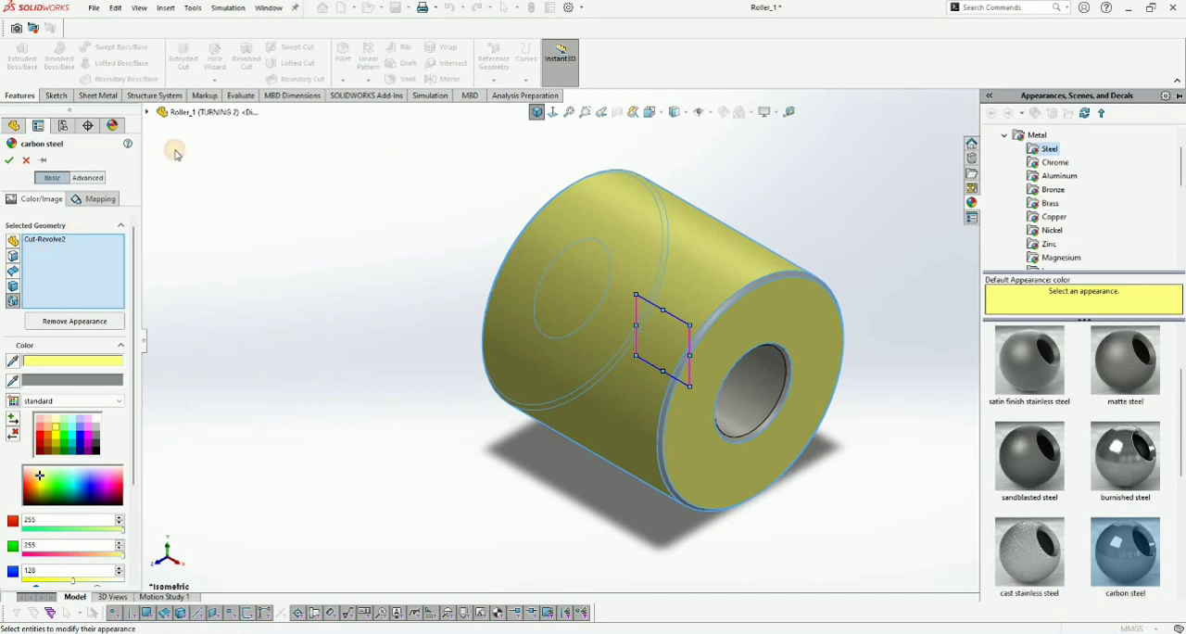
pyautogui.click(198, 330)
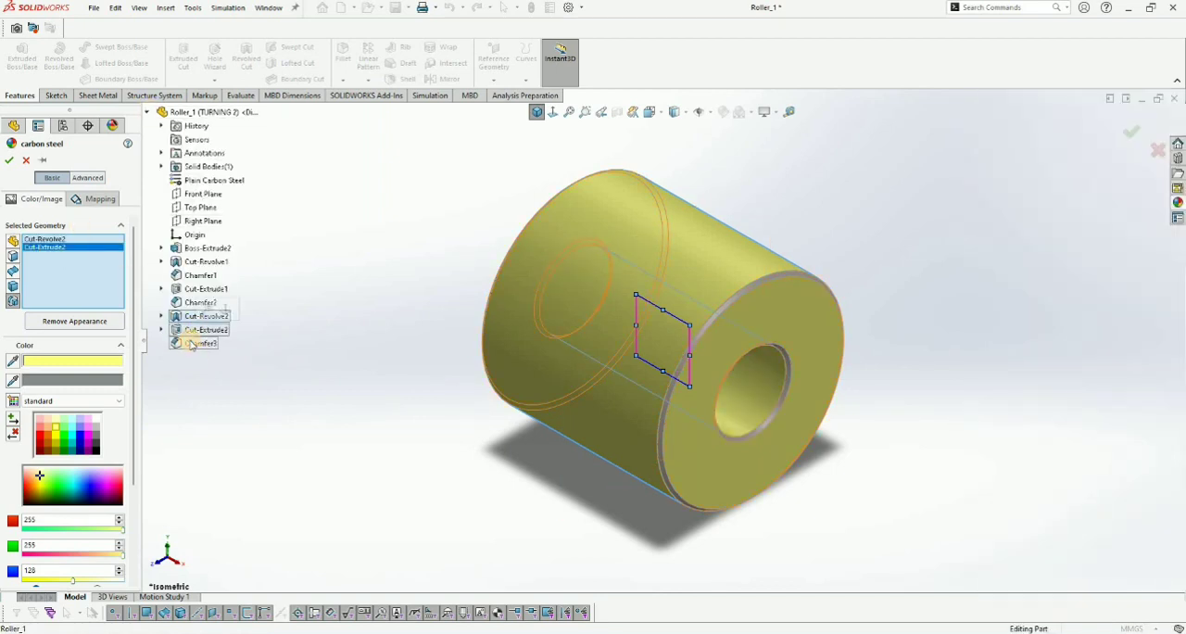
pyautogui.click(192, 344)
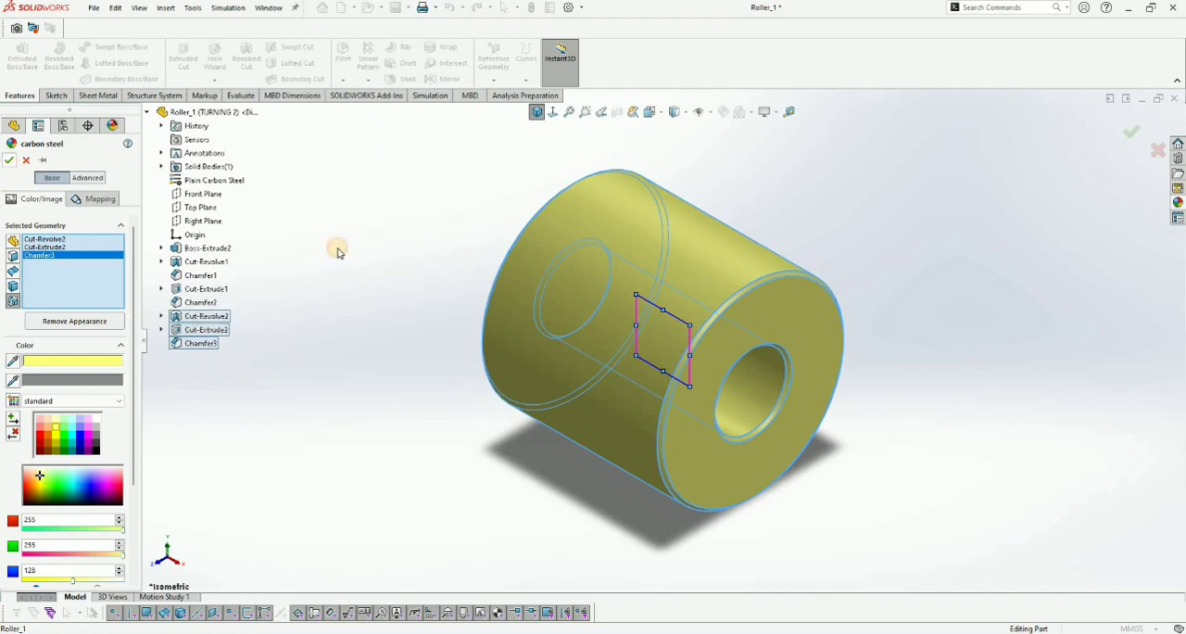
pyautogui.press('Return')
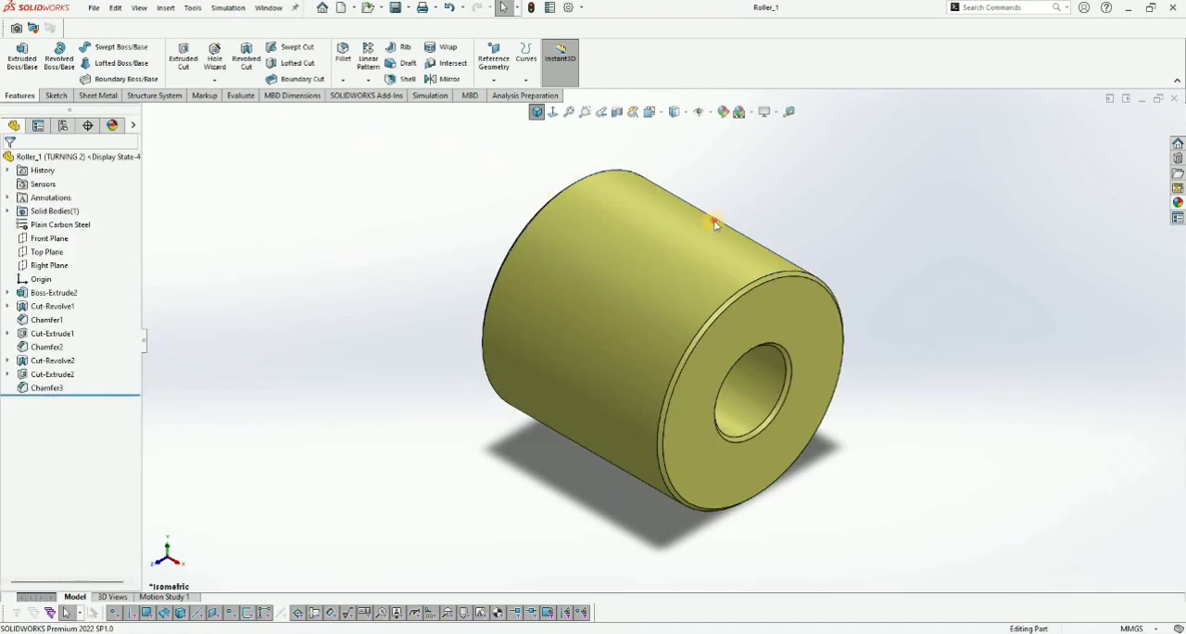
pyautogui.scroll(2, 717, 224)
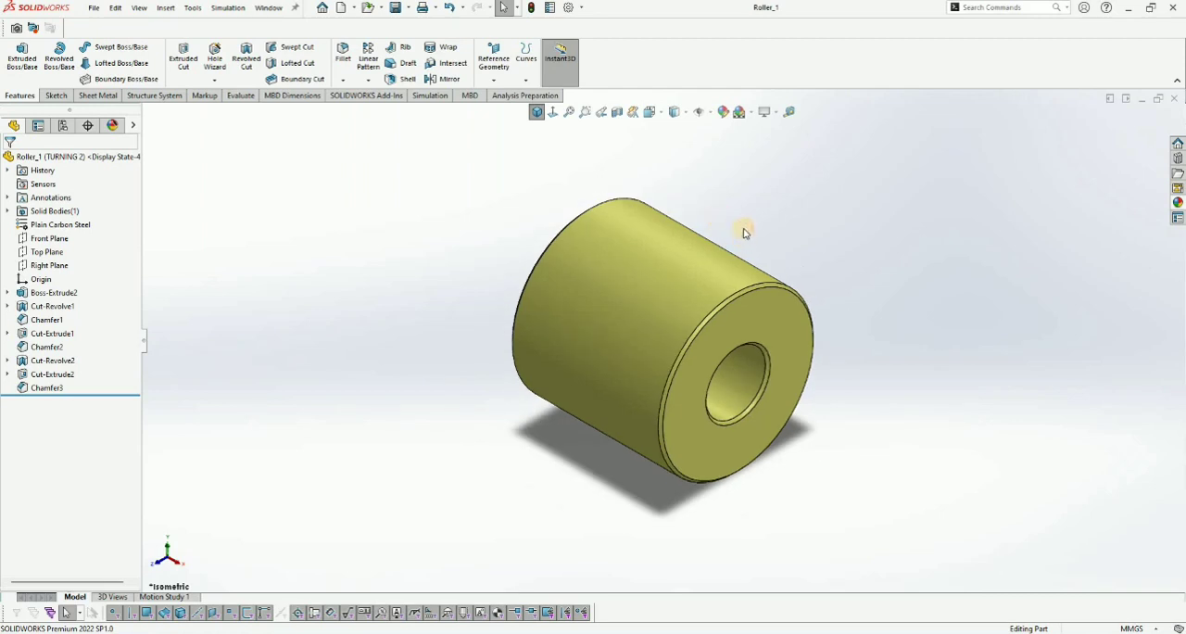
pyautogui.scroll(-1, 746, 232)
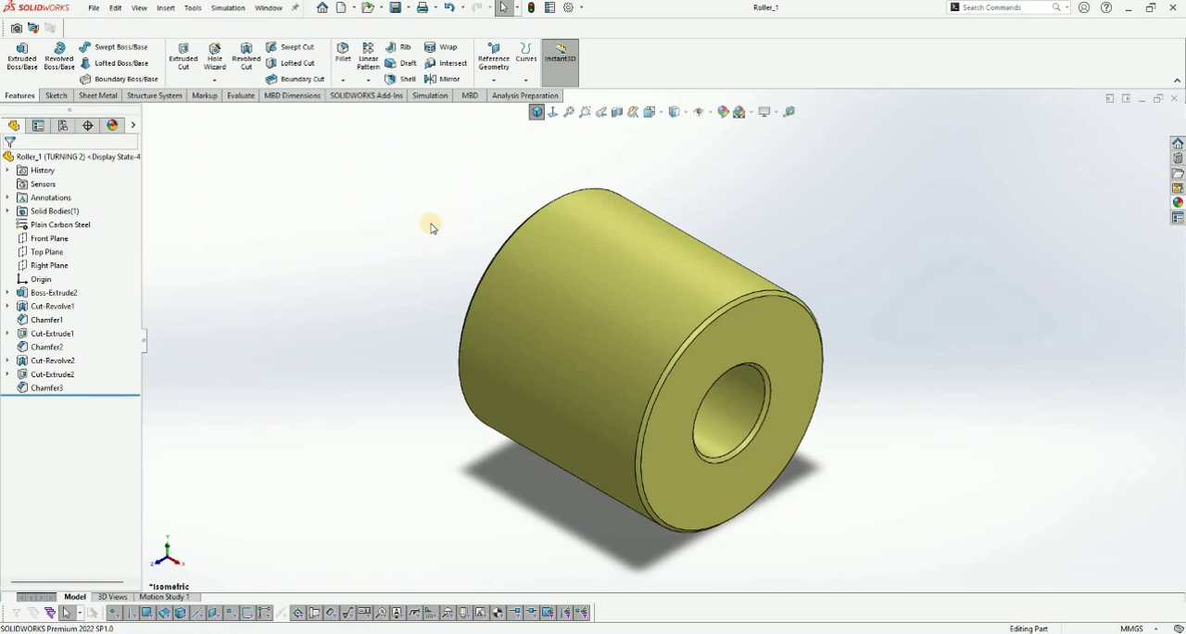
pyautogui.scroll(1, 718, 368)
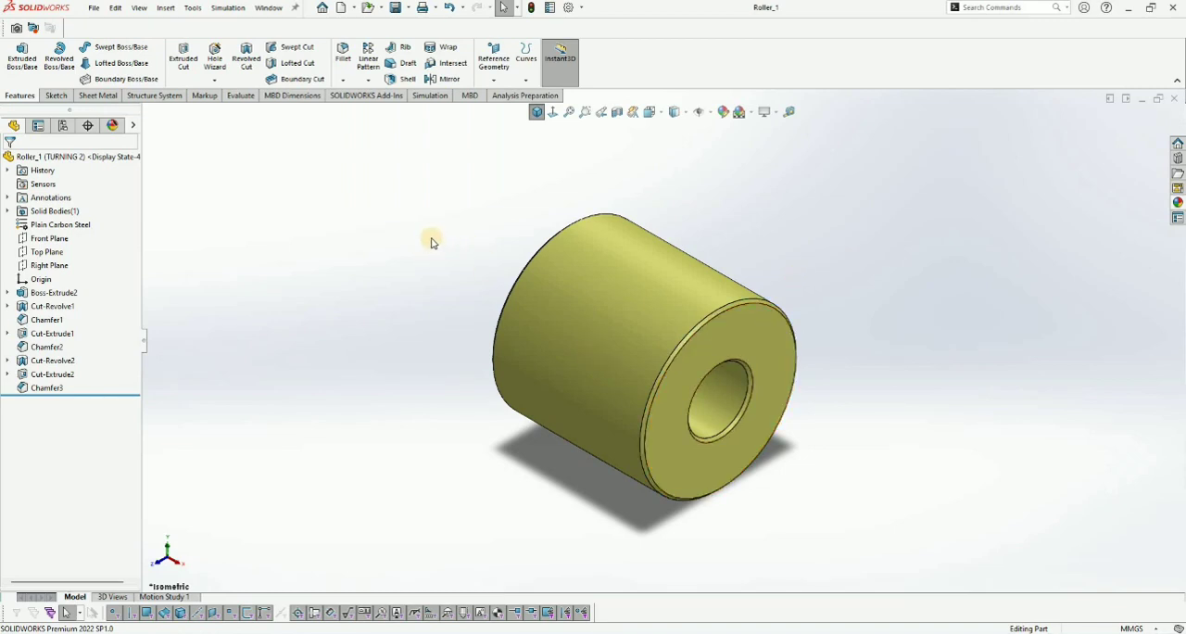
# - Check the diameters of the roller's outer cylindrical face and its bore in the TURNING 2 configuration
pyautogui.click(598, 305)
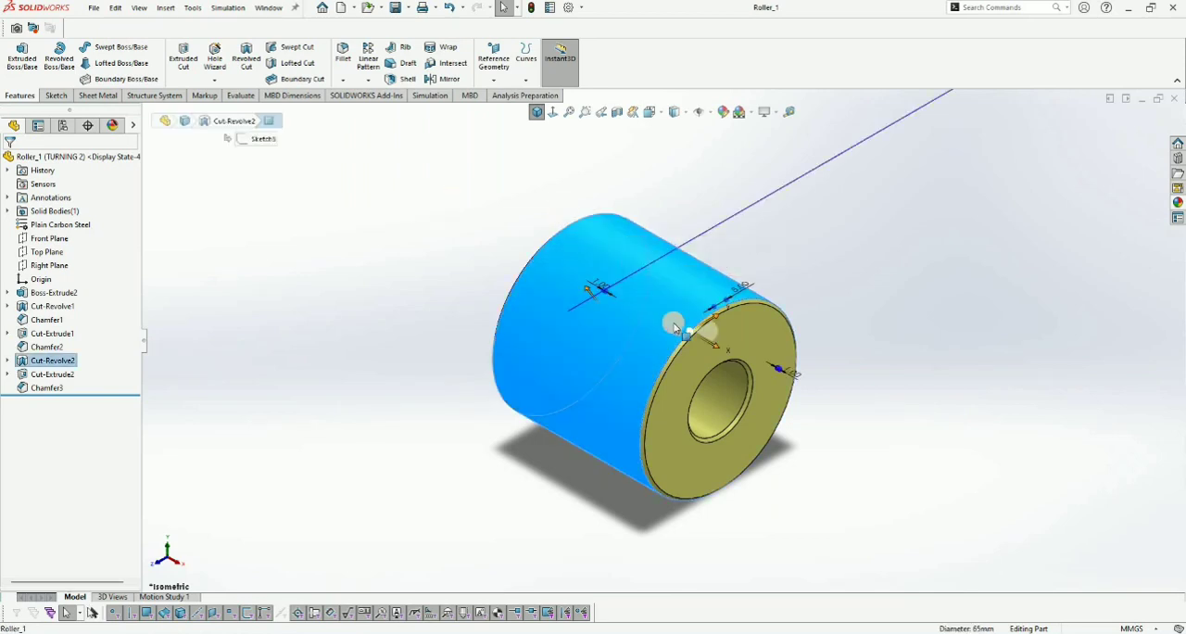
pyautogui.click(415, 222)
pyautogui.click(727, 382)
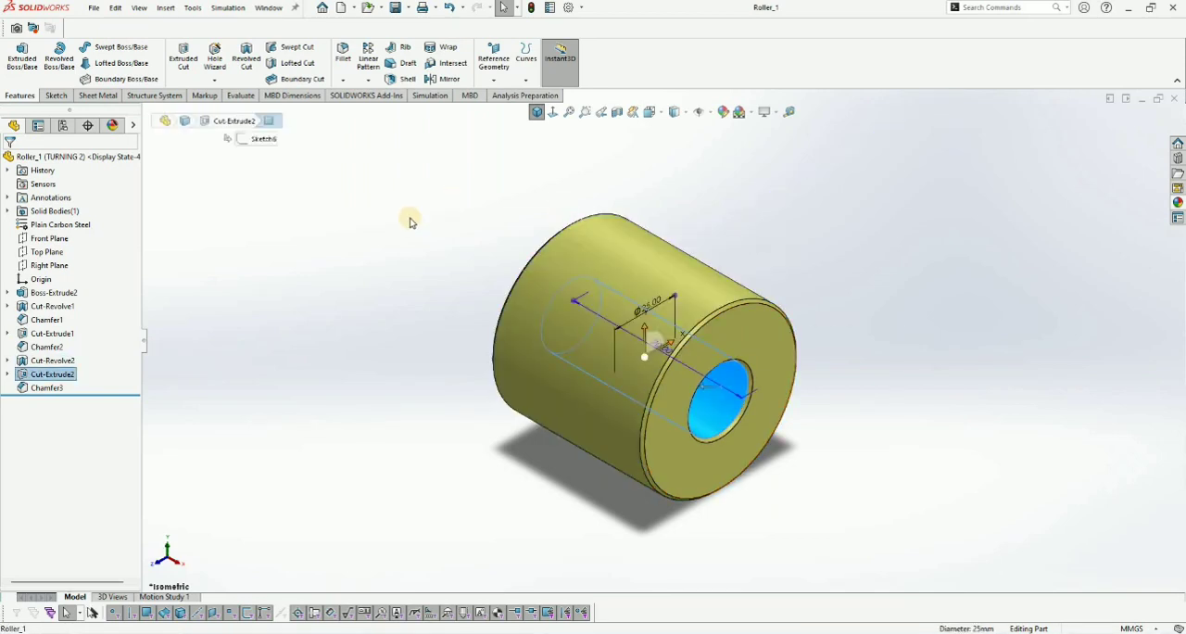
pyautogui.click(435, 212)
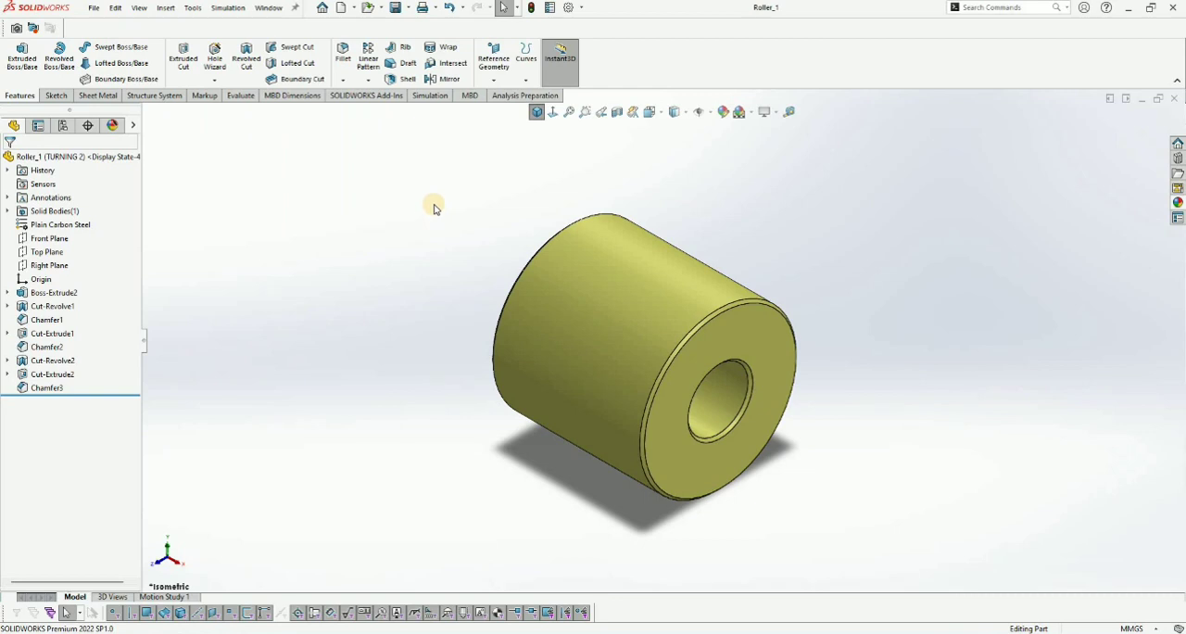
pyautogui.press('f')
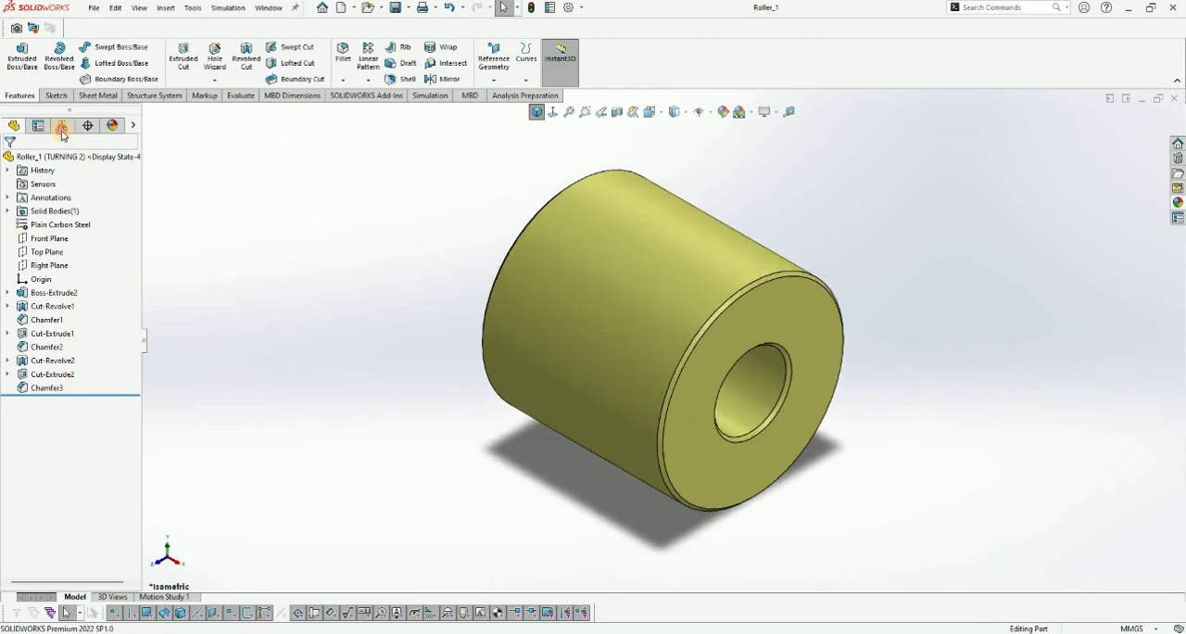
# - Activate the Default configuration of the roller
pyautogui.click(63, 125)
pyautogui.doubleClick(91, 181)
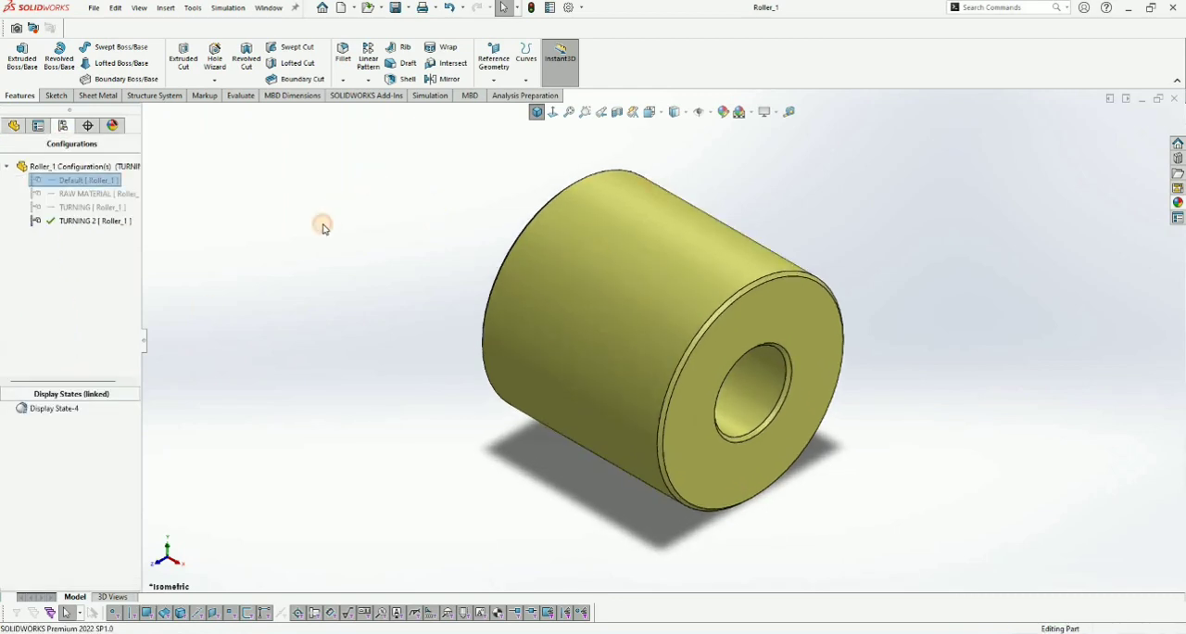
pyautogui.press('z')
pyautogui.press('z')
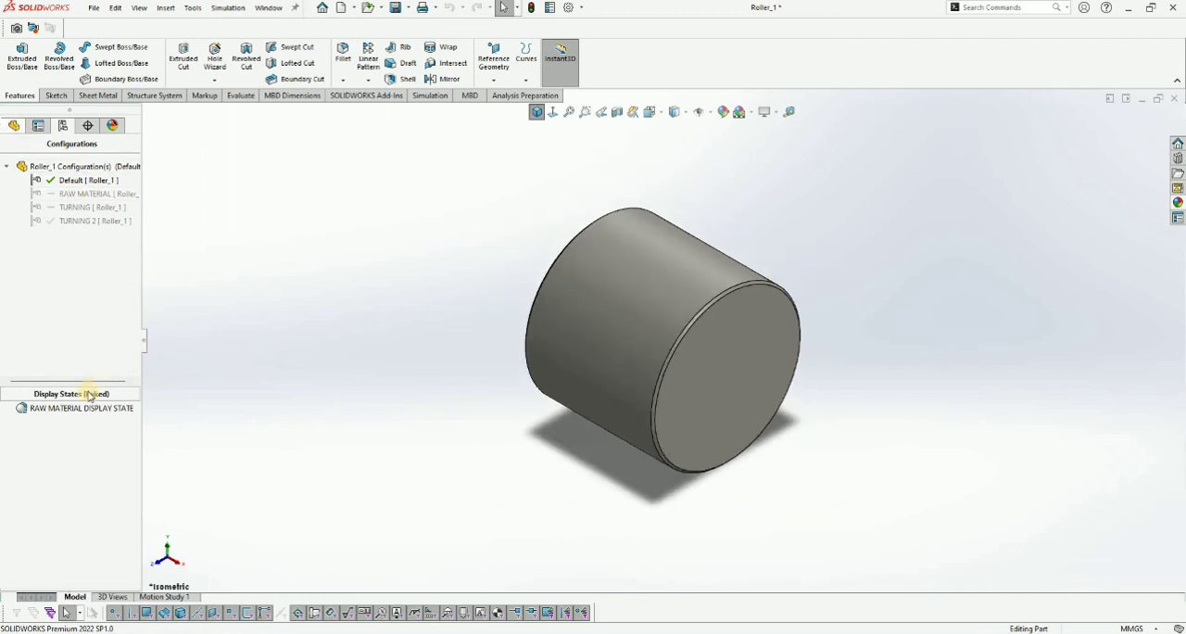
# - Unsuppress Cut-Extrude1, Chamfer2, Cut-Revolve2, Cut-Extrude2 and Chamfer3 in the Default configuration
pyautogui.click(16, 127)
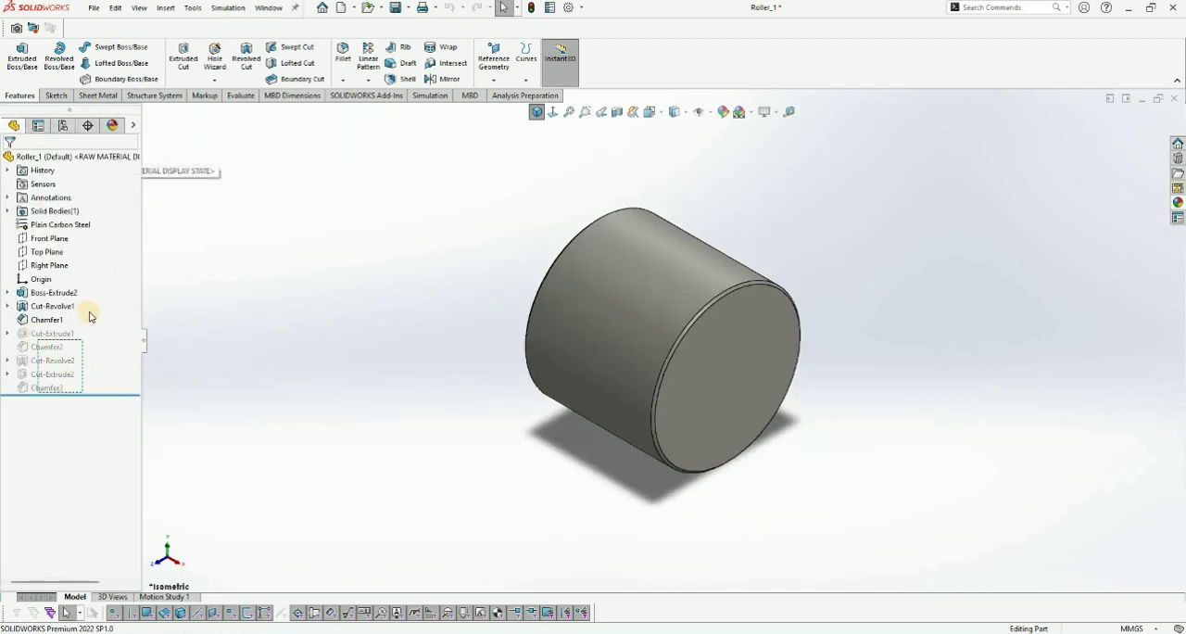
pyautogui.keyDown('shift'); pyautogui.click(60, 334); pyautogui.keyUp('shift')
pyautogui.rightClick(61, 333)
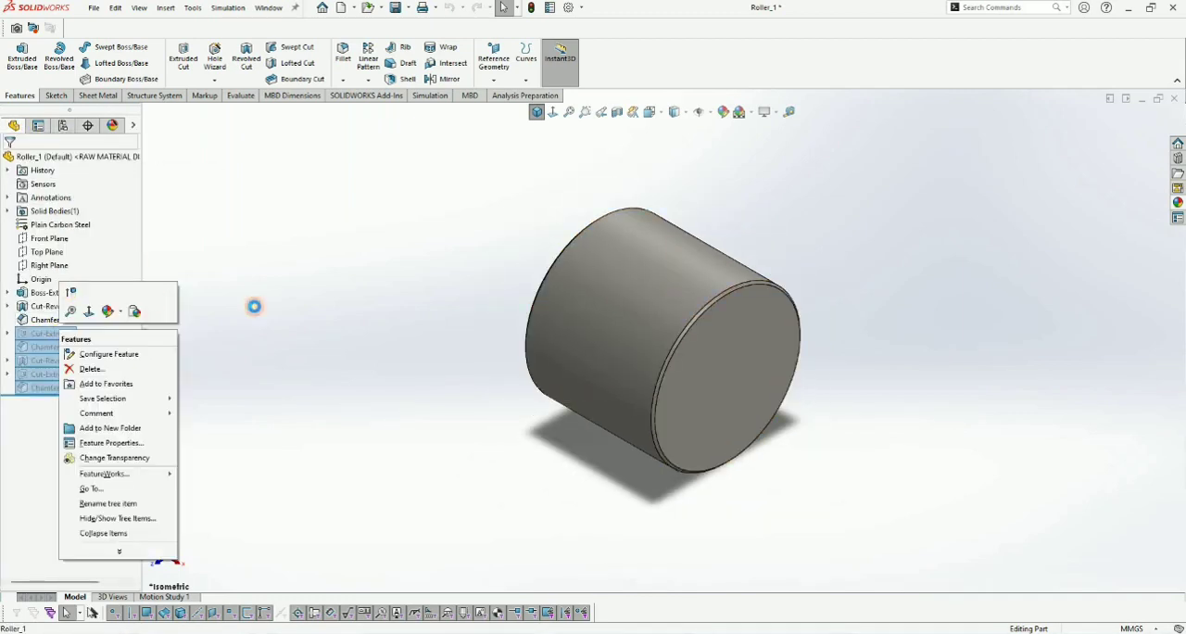
pyautogui.click(71, 293)
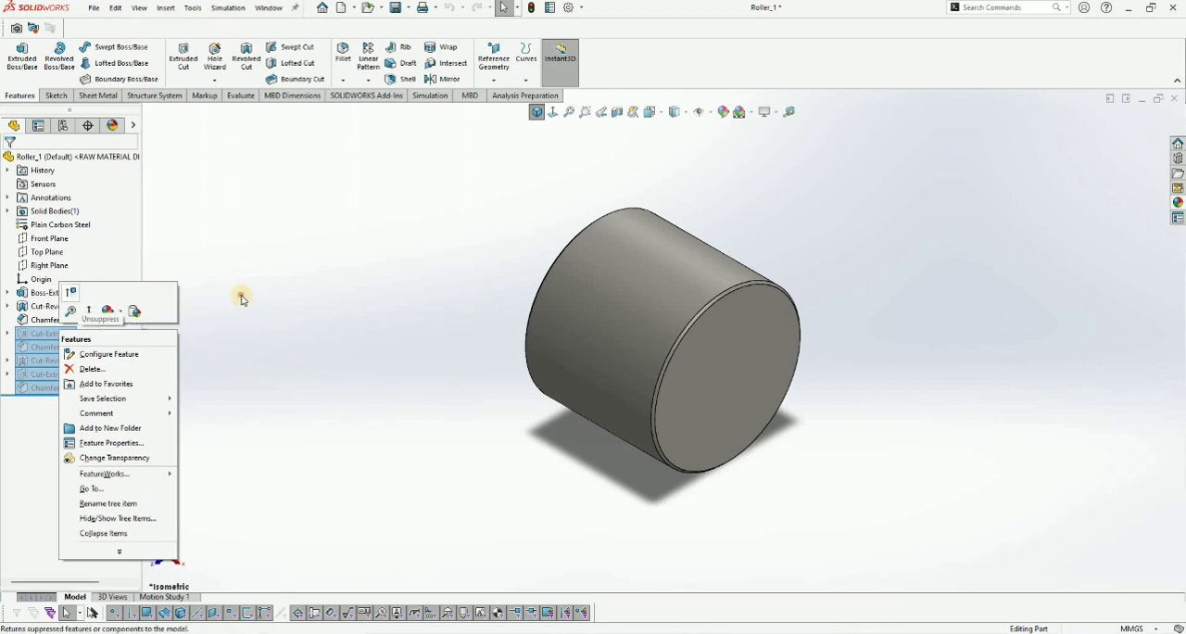
pyautogui.click(537, 113)
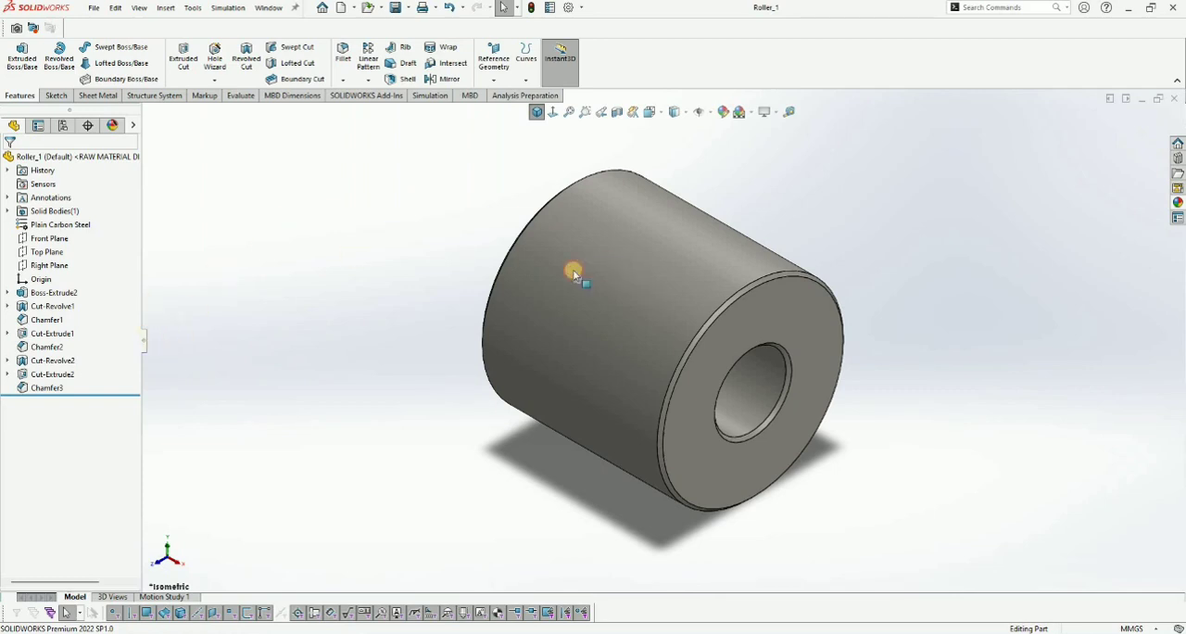
# - Check the outer and bore diameters of the finished roller in the Default configuration
pyautogui.click(617, 278)
pyautogui.press('Escape')
pyautogui.click(779, 384)
pyautogui.click(788, 183)
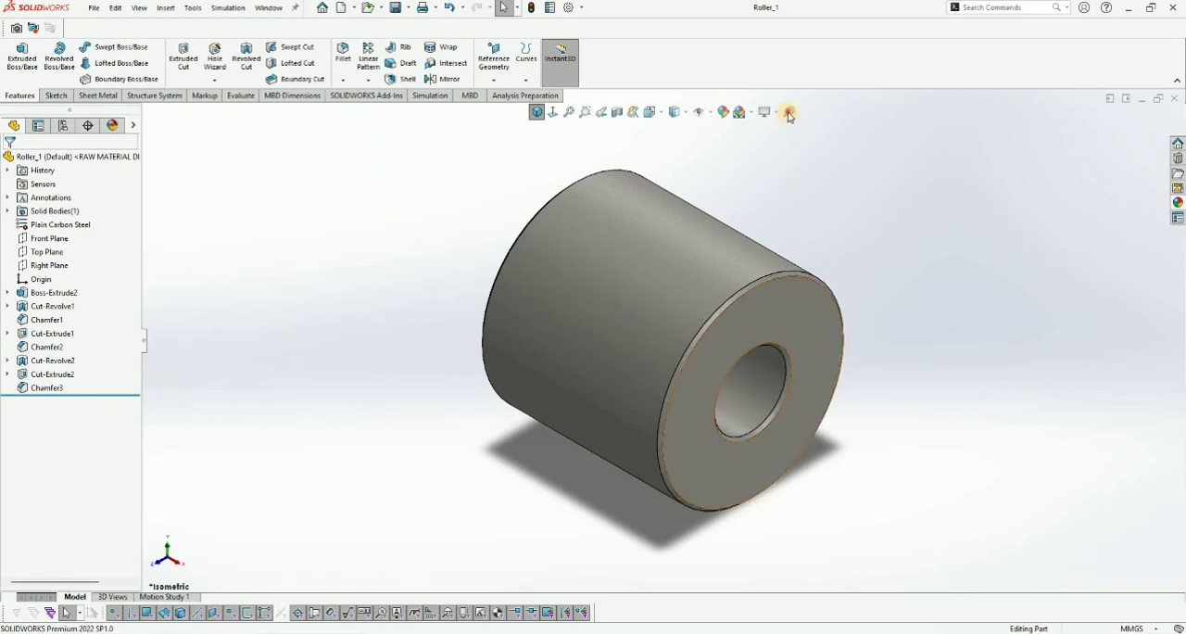
# - Measure the distance between the roller's two end faces
pyautogui.click(738, 325)
pyautogui.click(789, 112)
pyautogui.moveTo(561, 226)
pyautogui.mouseDown(button='middle')
pyautogui.moveTo(572, 217)
pyautogui.moveTo(563, 207)
pyautogui.mouseUp(button='middle')
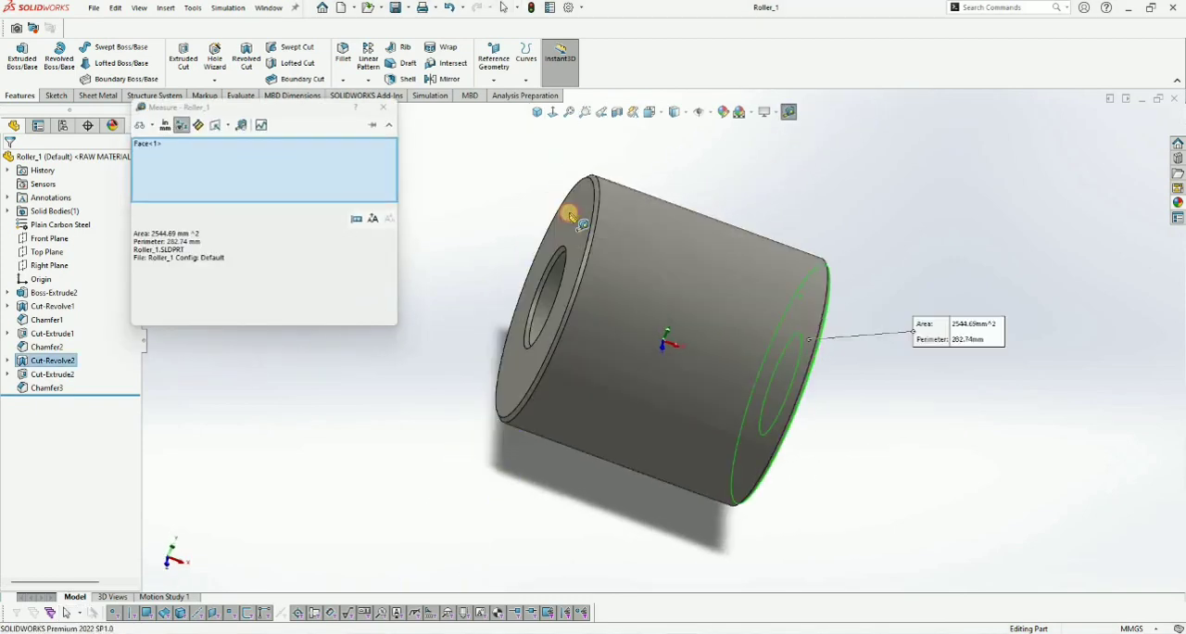
pyautogui.click(564, 207)
pyautogui.press('Escape')
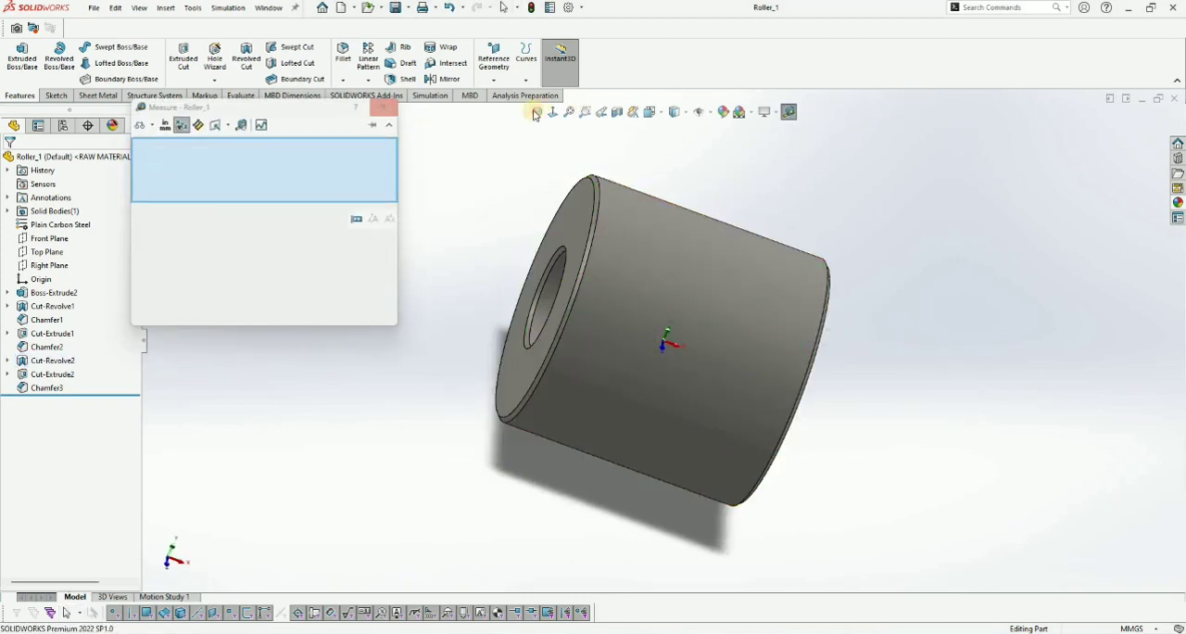
pyautogui.click(536, 114)
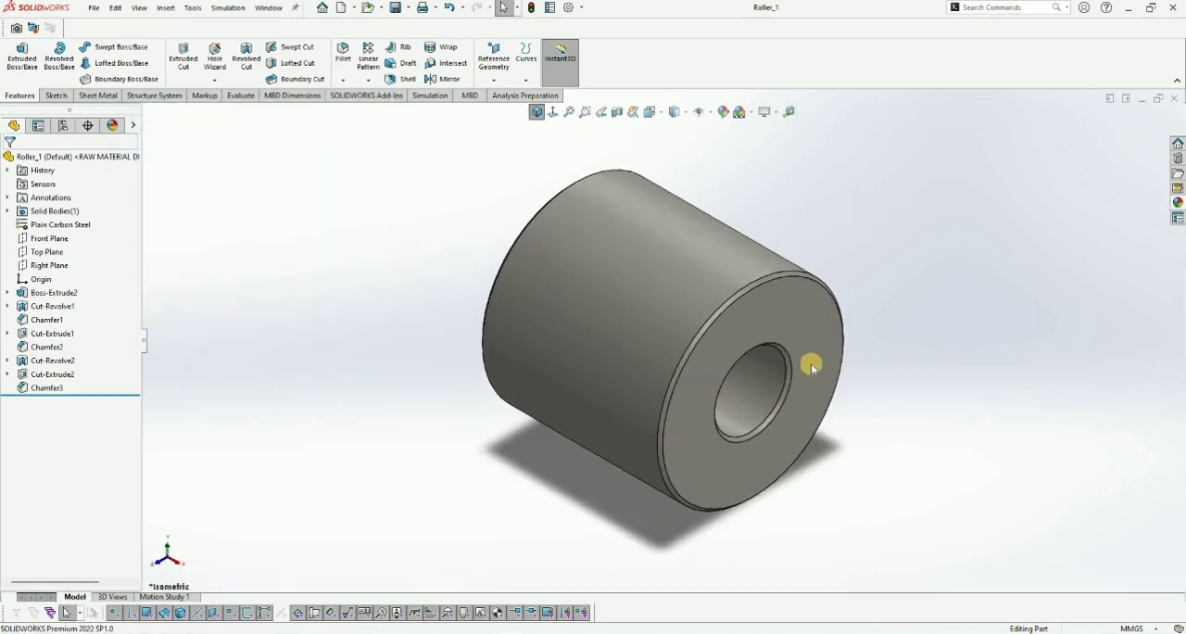